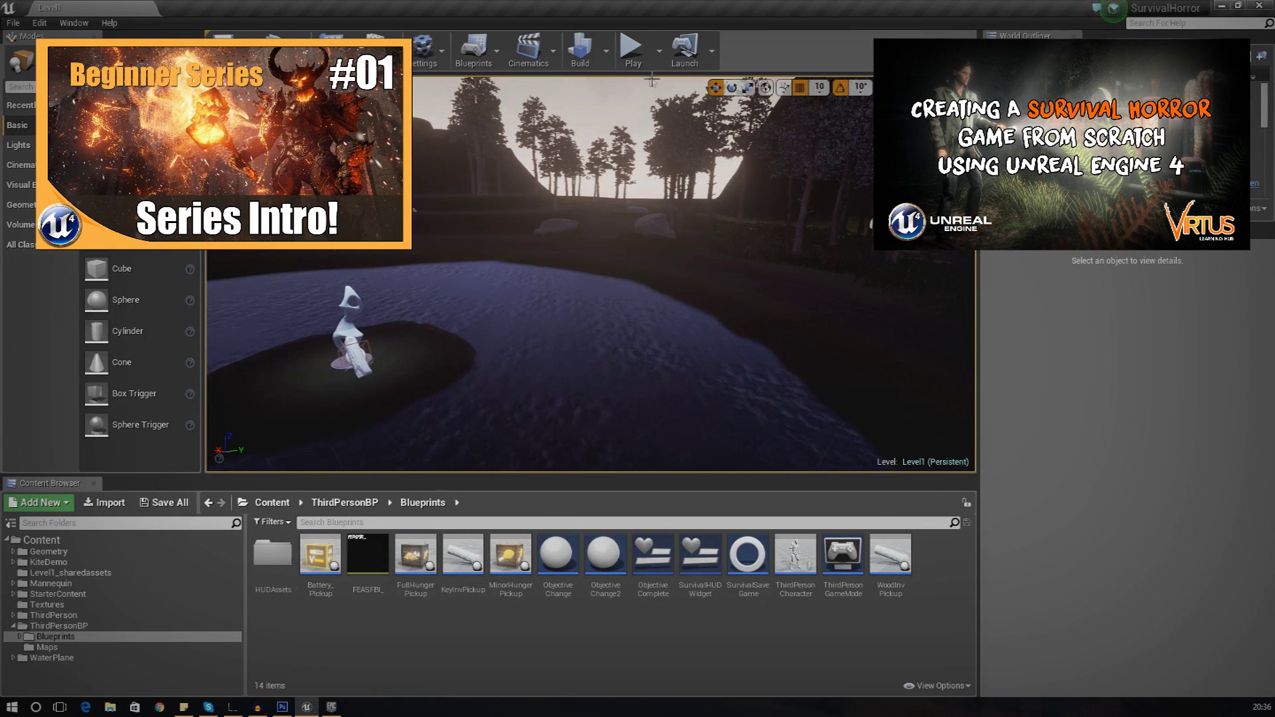
Play-test the level, collecting a firewood log and running across the lake area, and end the play session
{"action": "left_click", "coordinate": [632, 50]}
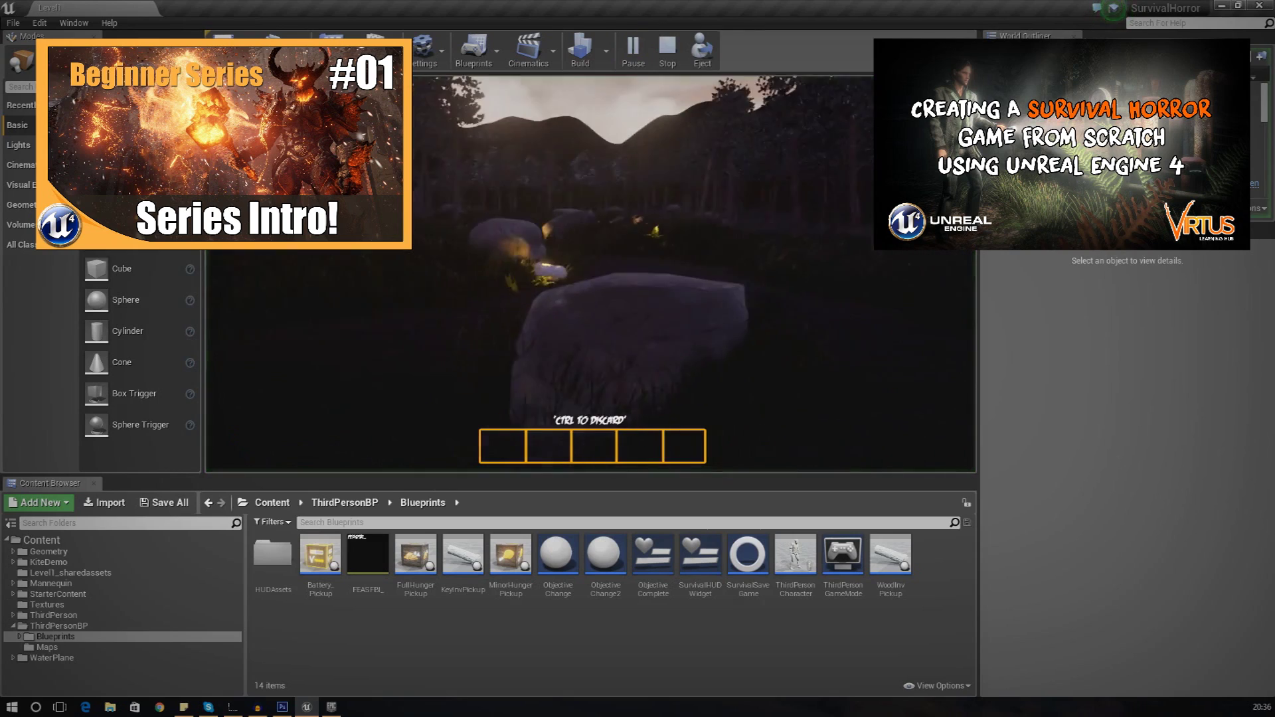
{"action": "key", "text": "shift+w"}
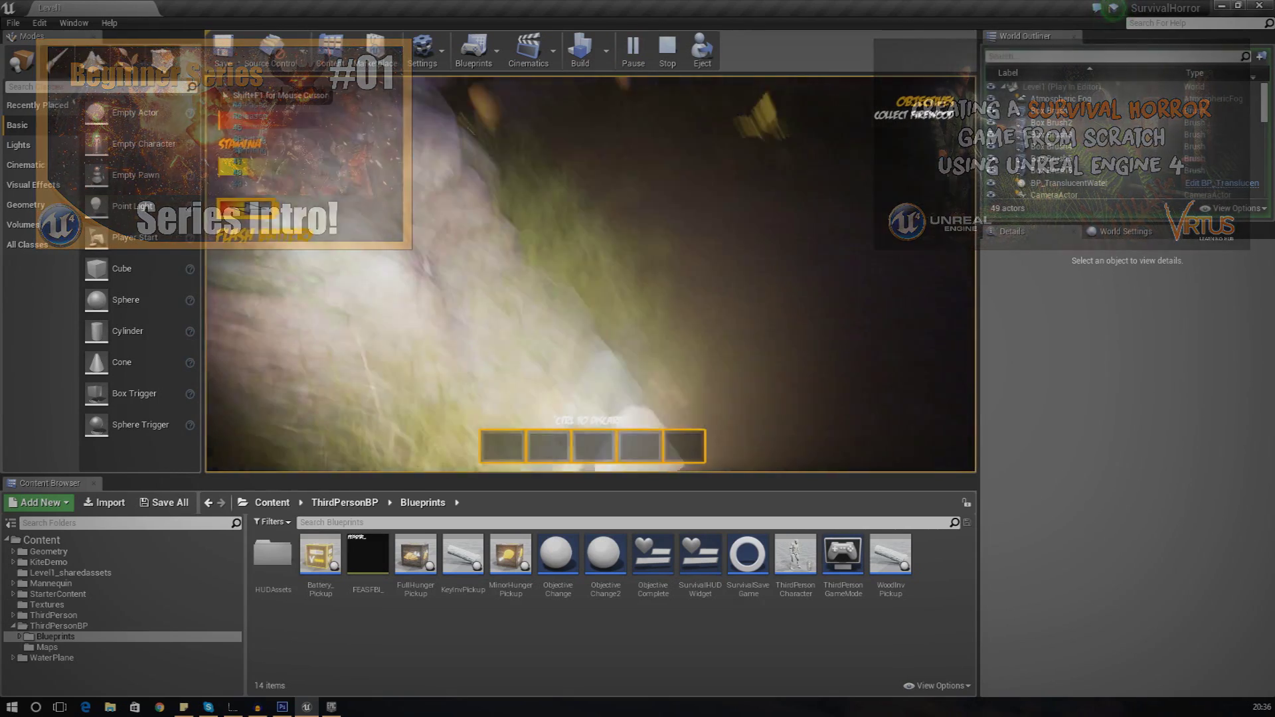
{"action": "key", "text": "e"}
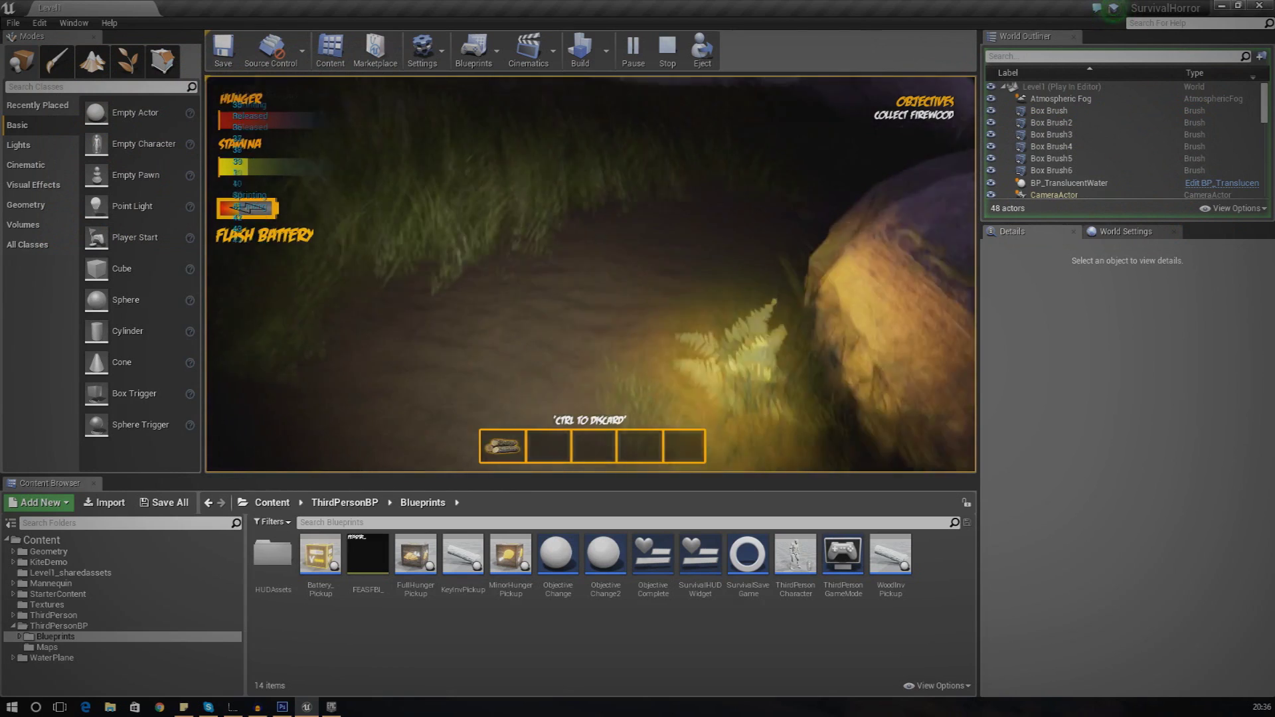
{"action": "key", "text": "shift+w"}
{"action": "key", "text": "shift+w"}
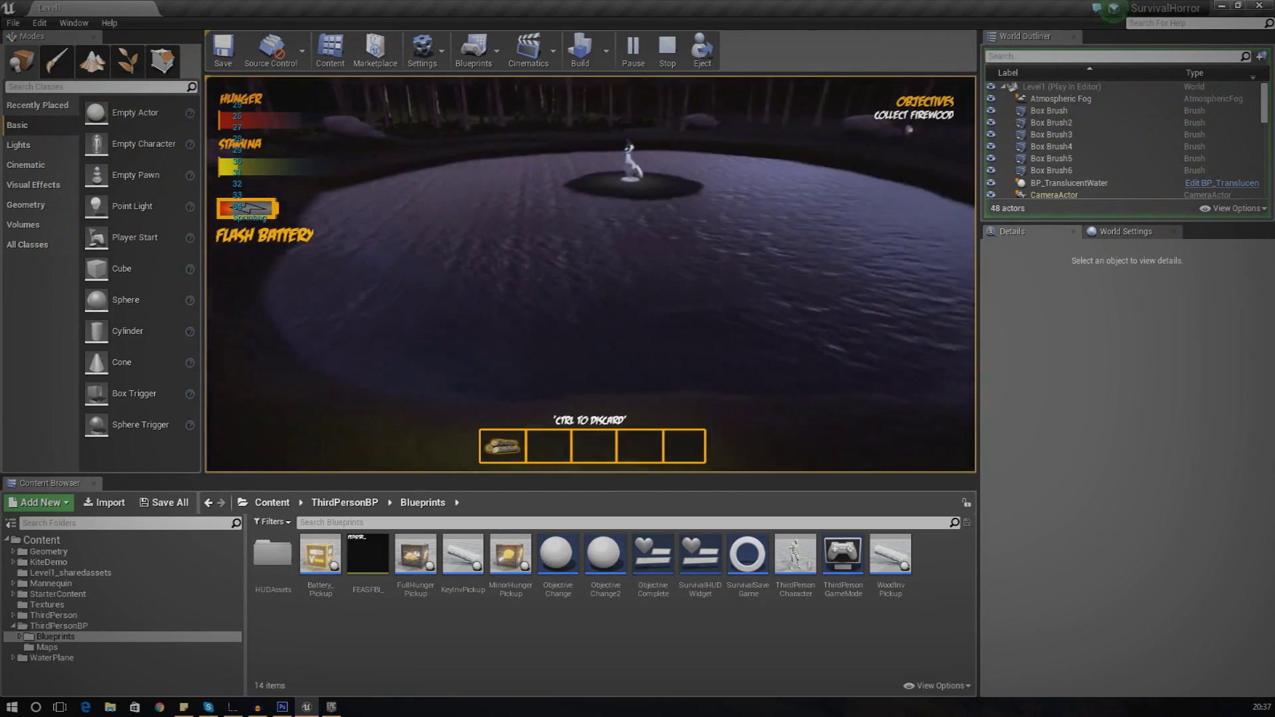
{"action": "key", "text": "shift+w"}
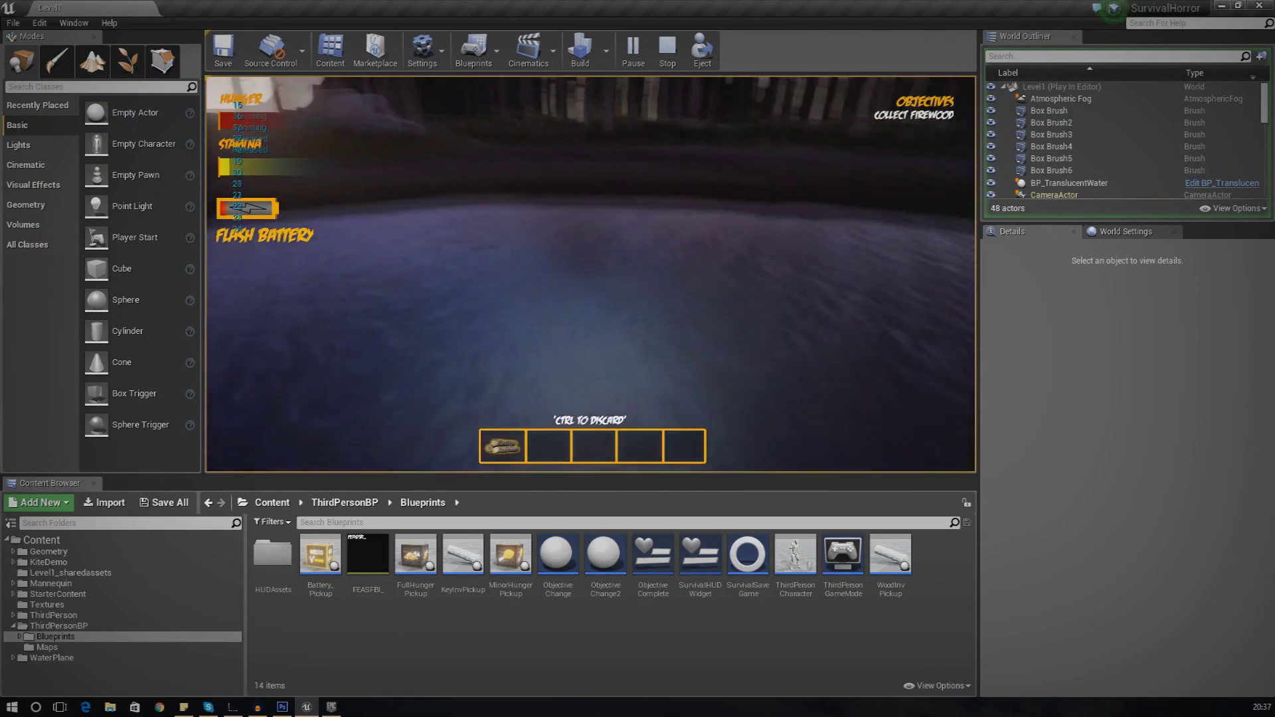
{"action": "key", "text": "w"}
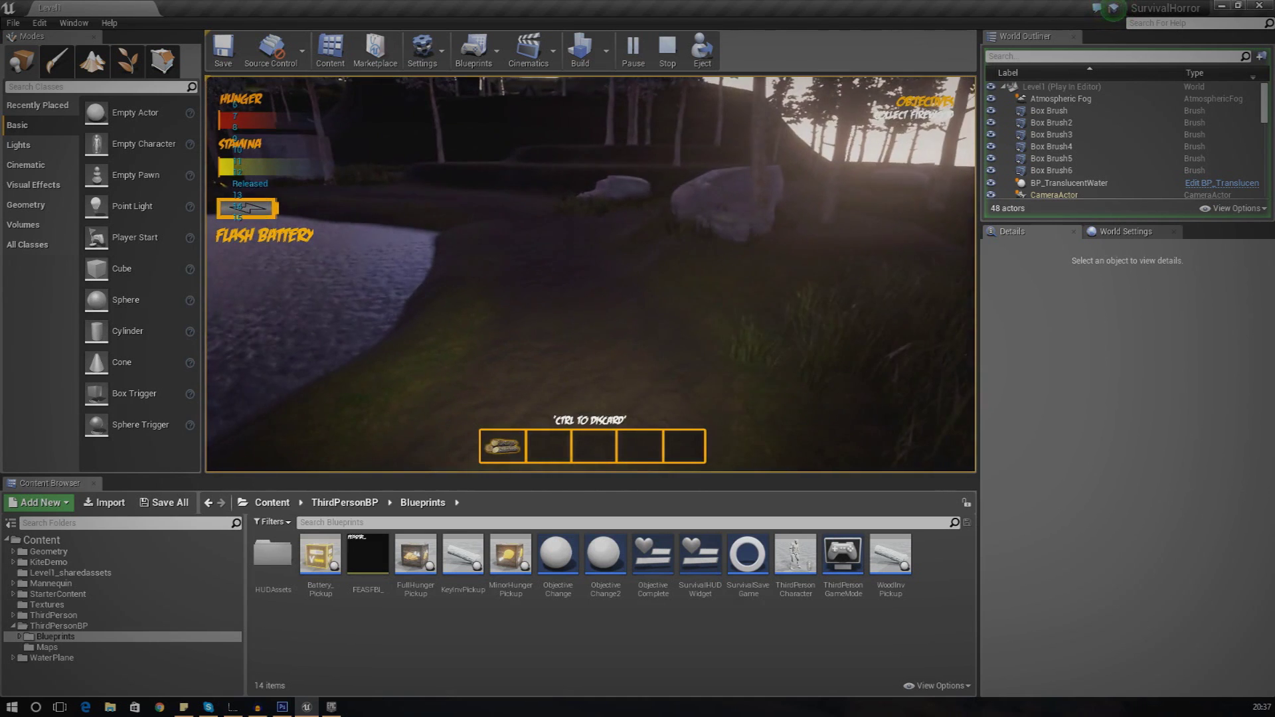
{"action": "key", "text": "Escape"}
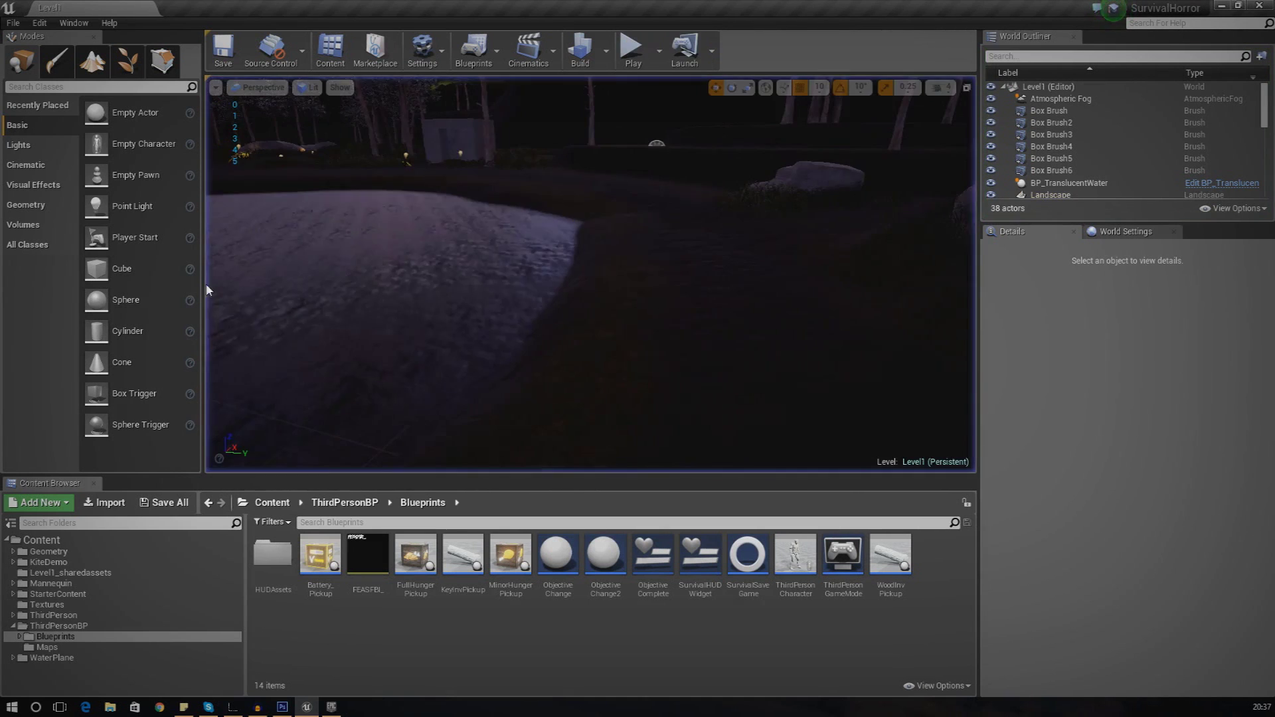
Survey the terrain around the lake and shed, and review the LevelPlan.psd layout in Photoshop before returning to Unreal Editor
{"action": "key", "text": "w"}
{"action": "right_click_drag", "start_coordinate": [591, 275], "coordinate": [635, 149]}
{"action": "key", "text": "w"}
{"action": "right_click_drag", "start_coordinate": [530, 263], "coordinate": [531, 263]}
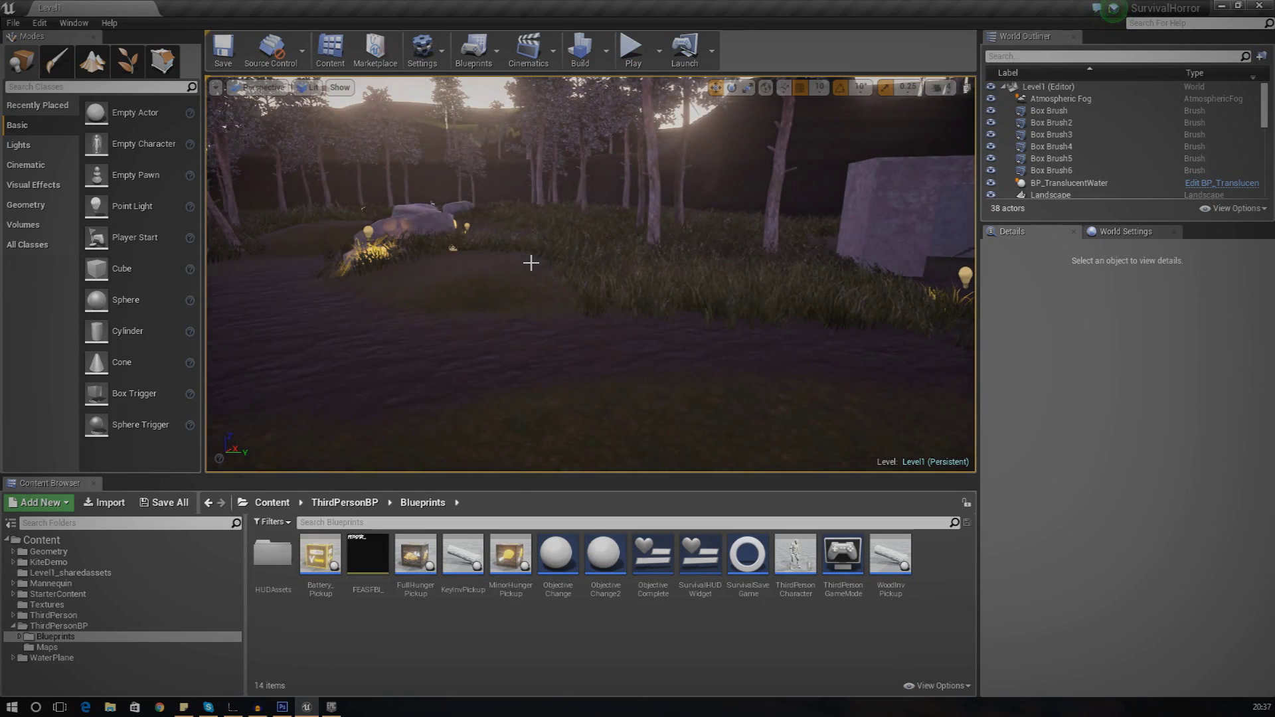
{"action": "right_click_drag", "start_coordinate": [623, 179], "coordinate": [910, 139]}
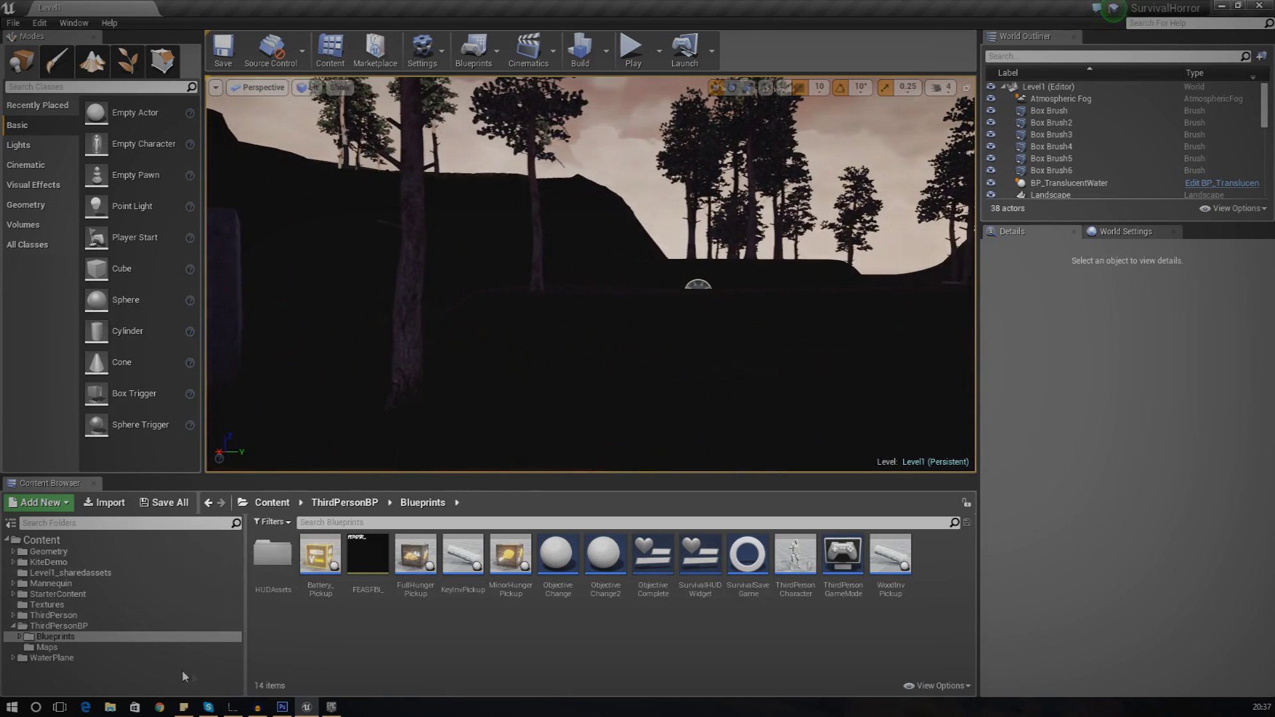
{"action": "left_click", "coordinate": [282, 707]}
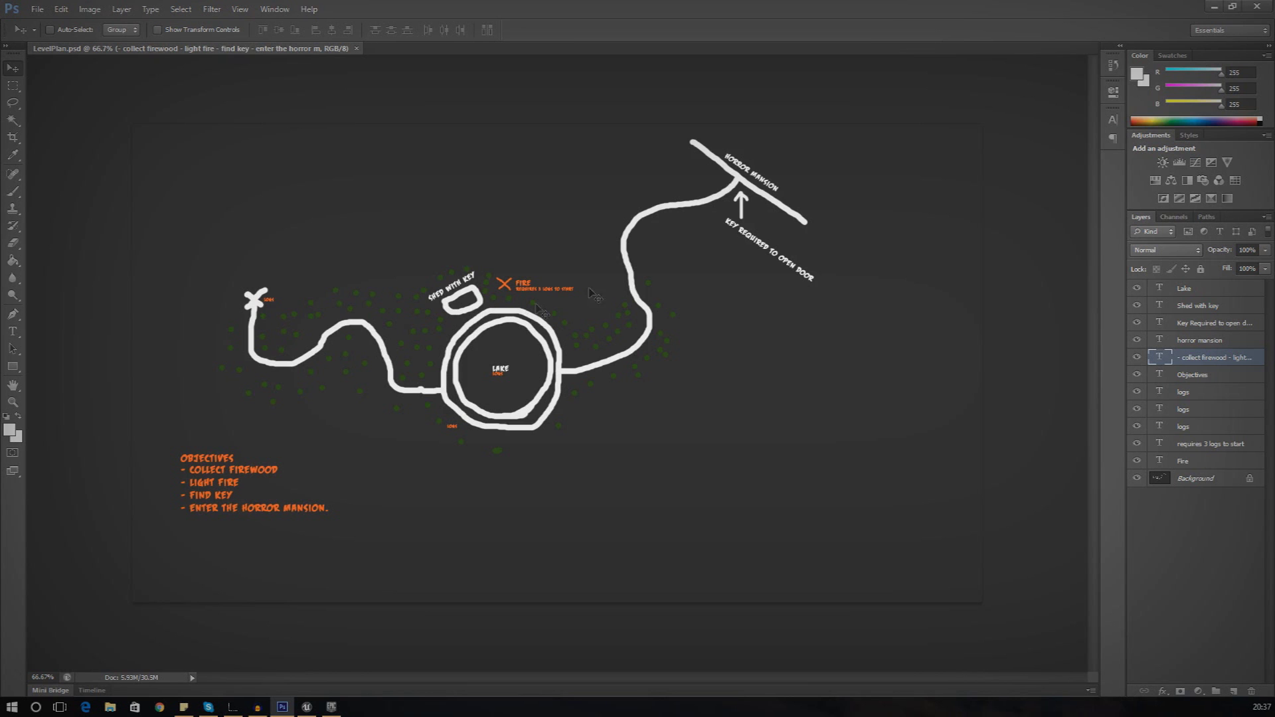
{"action": "left_click", "coordinate": [1210, 7]}
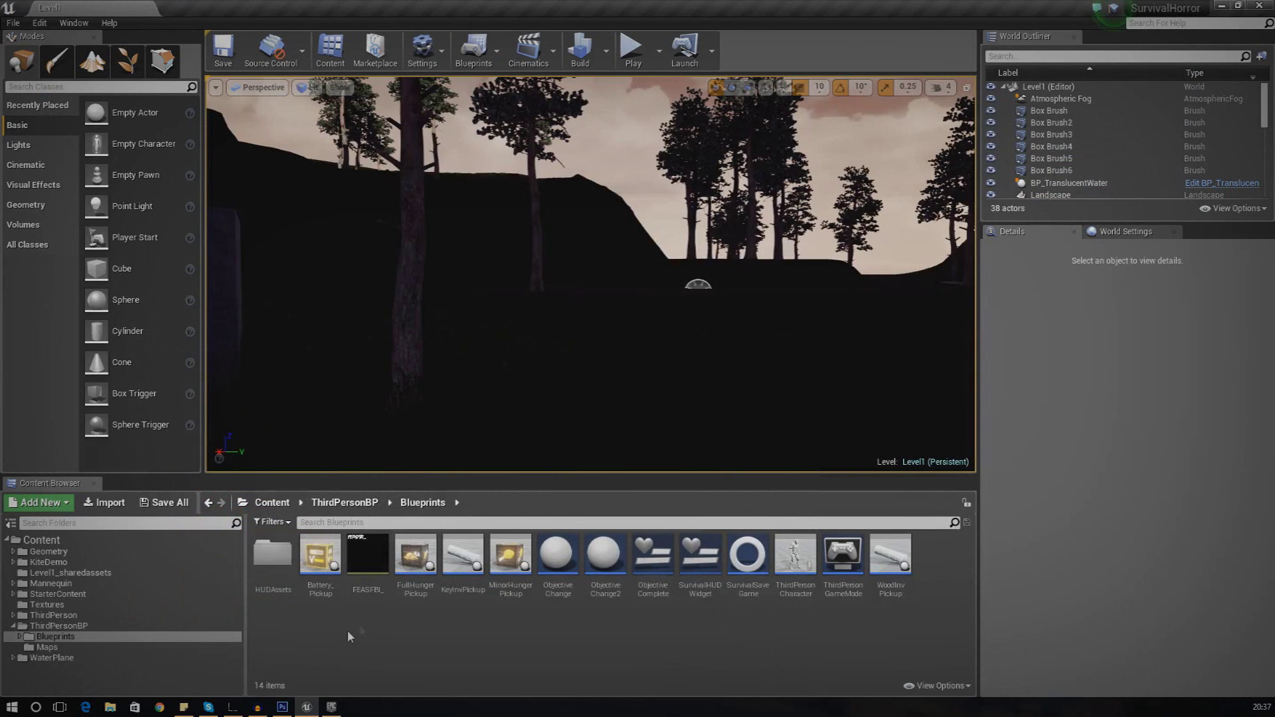
Open the SurvivalHorror folder on the desktop in File Explorer and preview the Fire_Texture image
{"action": "left_click", "coordinate": [111, 708]}
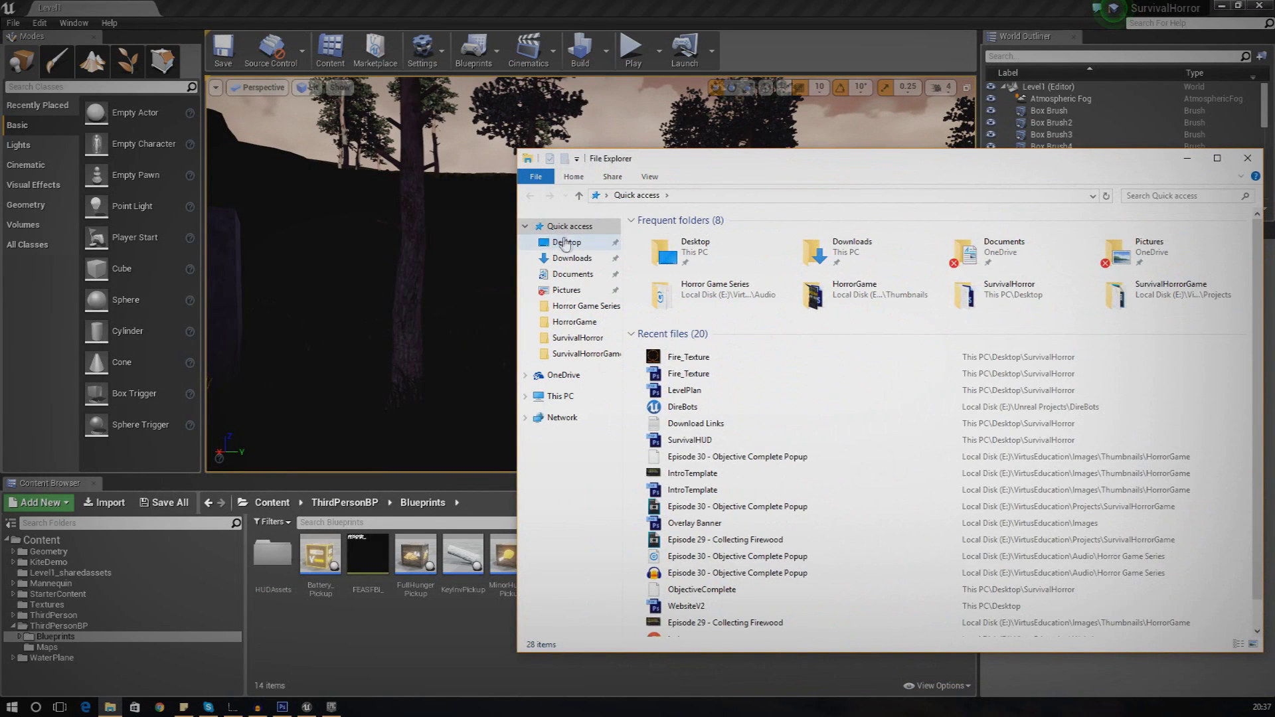
{"action": "left_click", "coordinate": [562, 242]}
{"action": "double_click", "coordinate": [805, 269]}
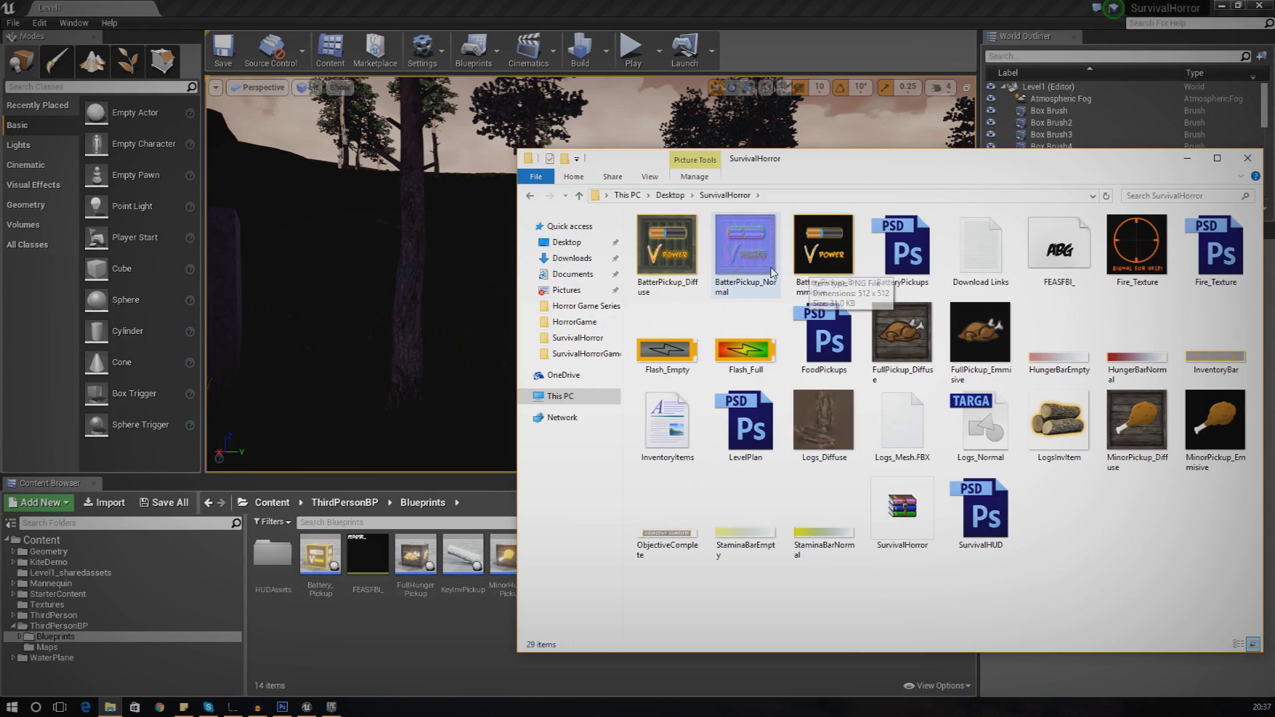
{"action": "left_click", "coordinate": [1155, 265]}
{"action": "double_click", "coordinate": [1155, 265]}
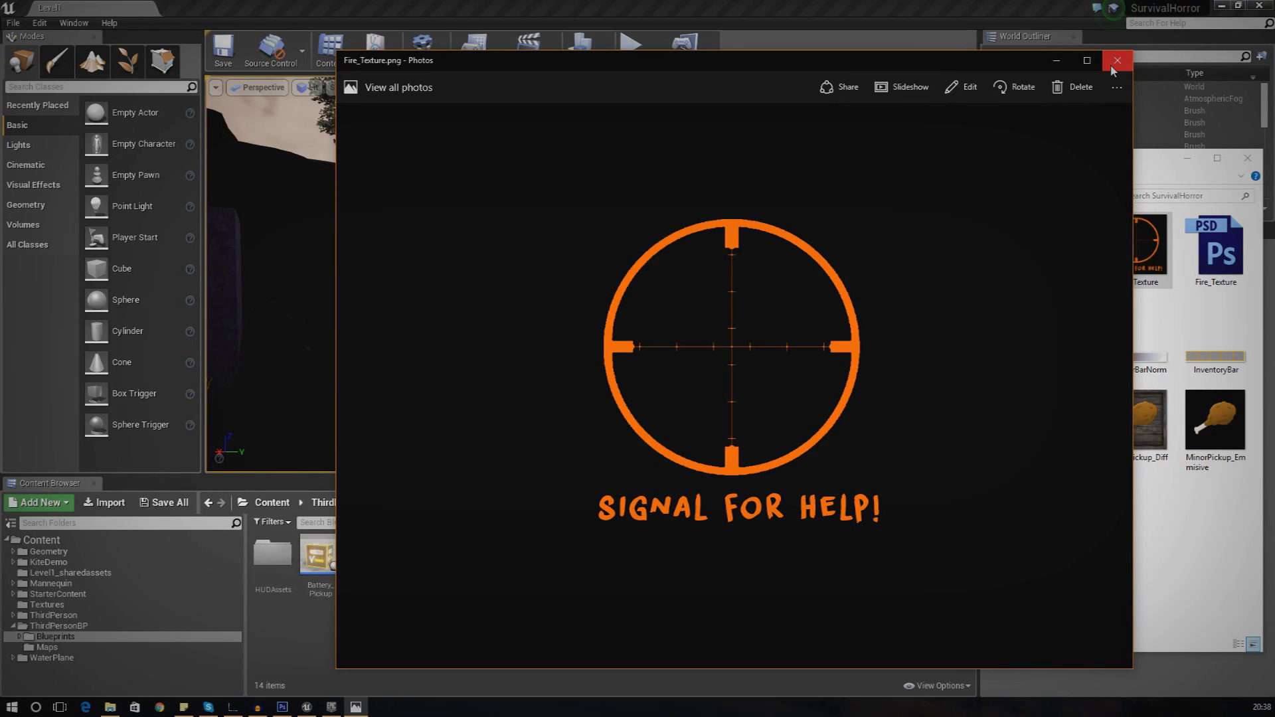
{"action": "left_click", "coordinate": [1114, 64]}
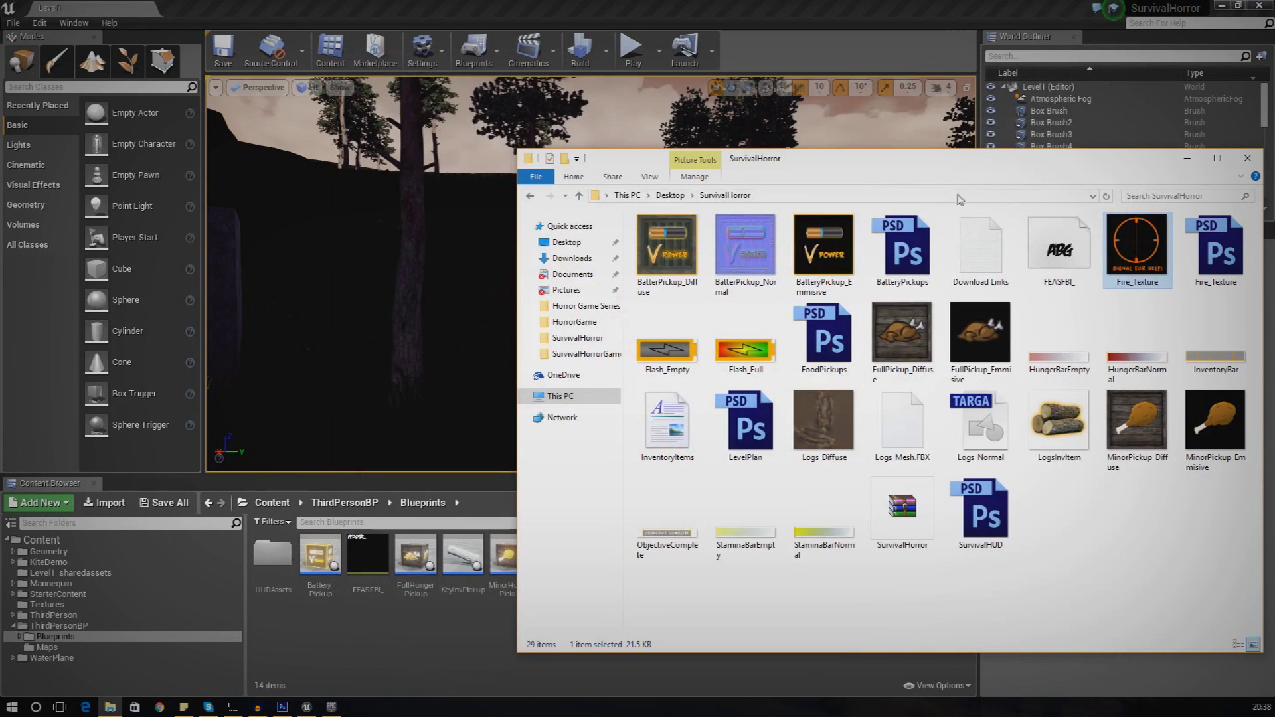
Import the Fire_Texture image from the desktop's SurvivalHorror folder into the project's Textures folder
{"action": "left_click_drag", "start_coordinate": [906, 167], "coordinate": [1274, 137]}
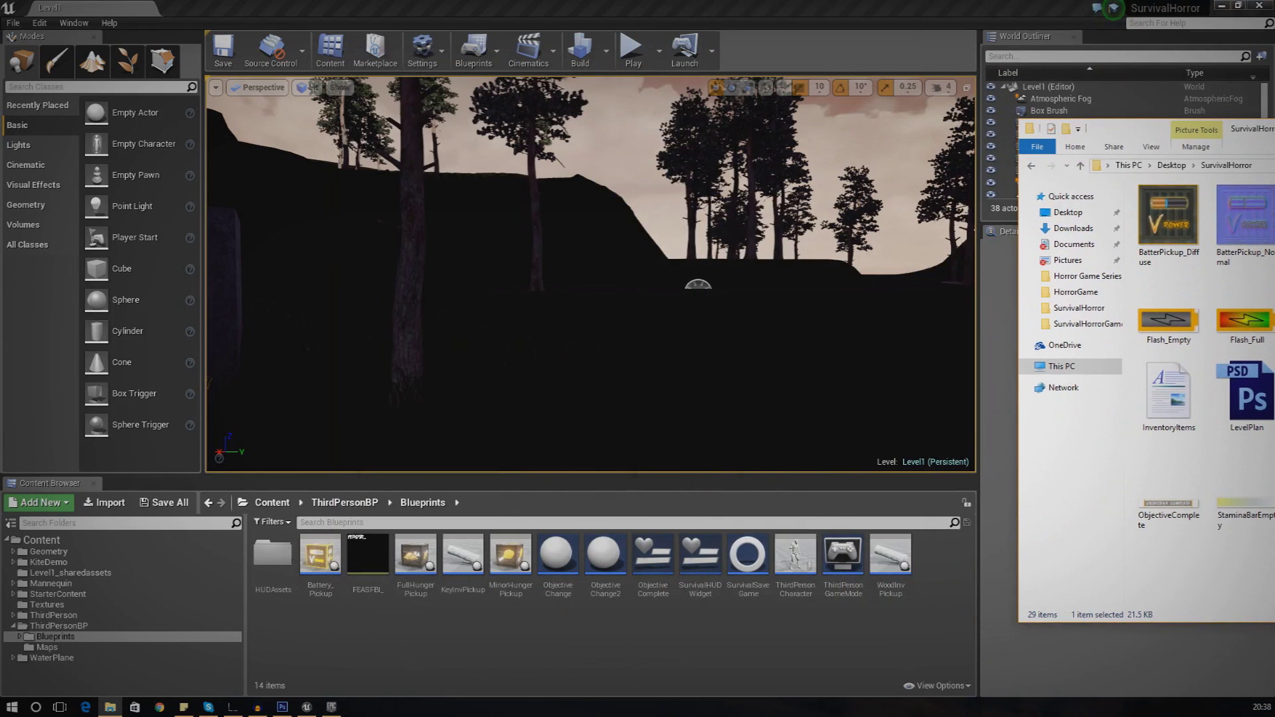
{"action": "left_click", "coordinate": [88, 628]}
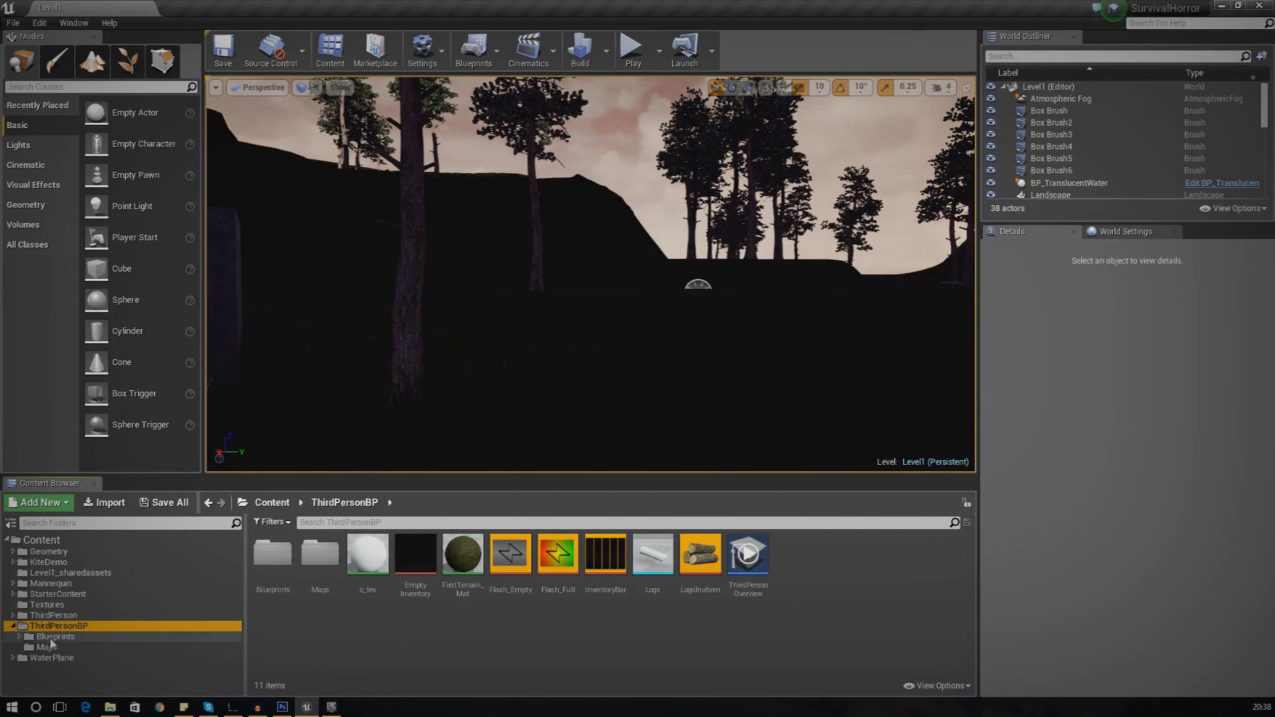
{"action": "left_click", "coordinate": [46, 605]}
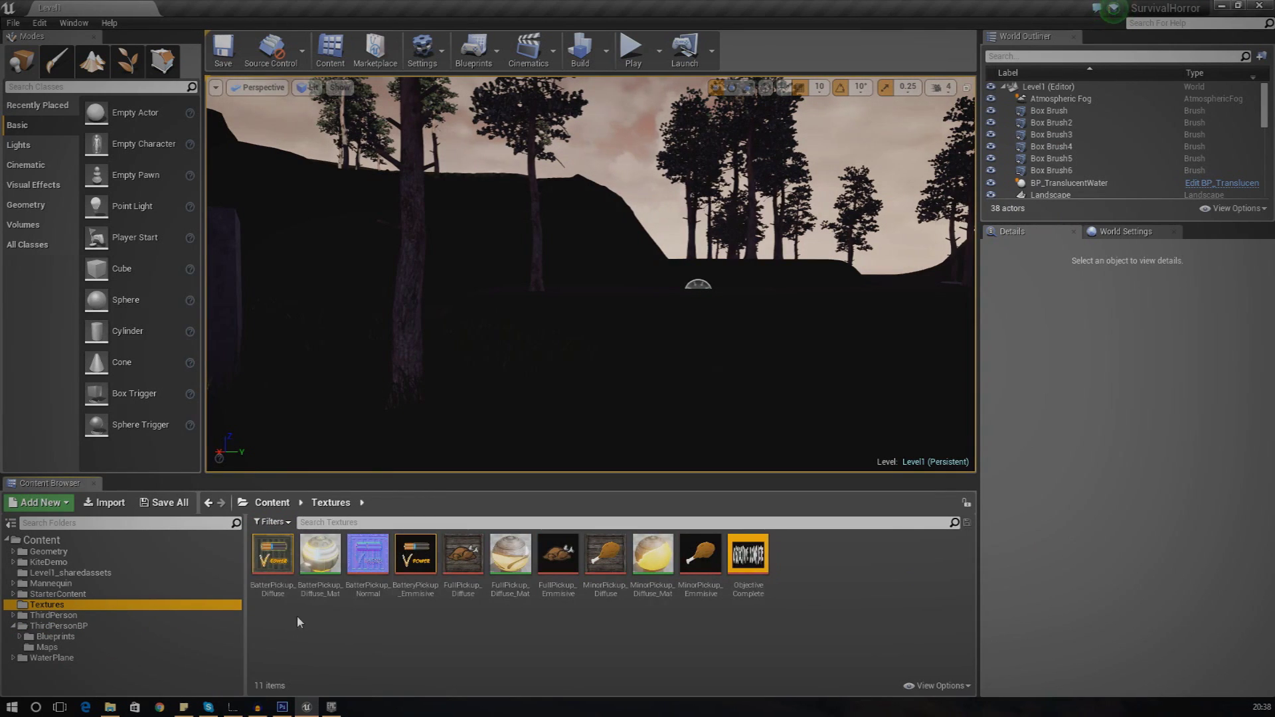
{"action": "left_click_drag", "start_coordinate": [1274, 159], "coordinate": [454, 110]}
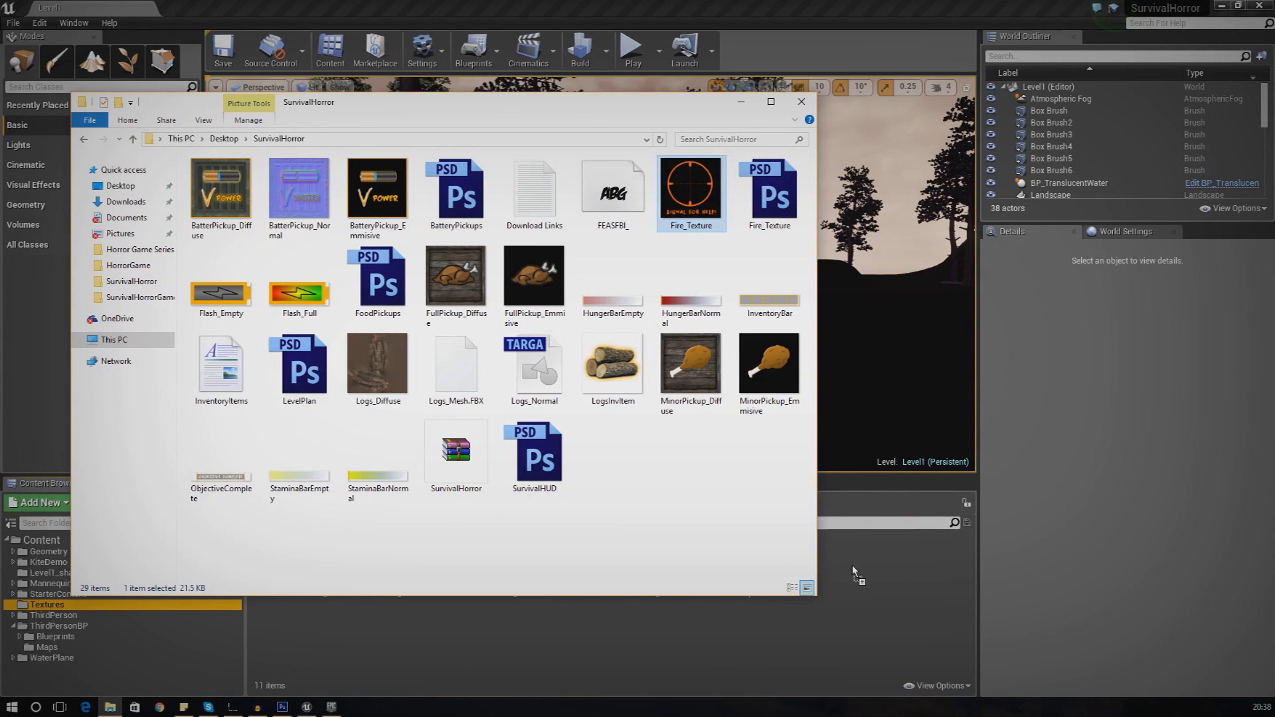
{"action": "left_click_drag", "start_coordinate": [852, 565], "coordinate": [851, 564]}
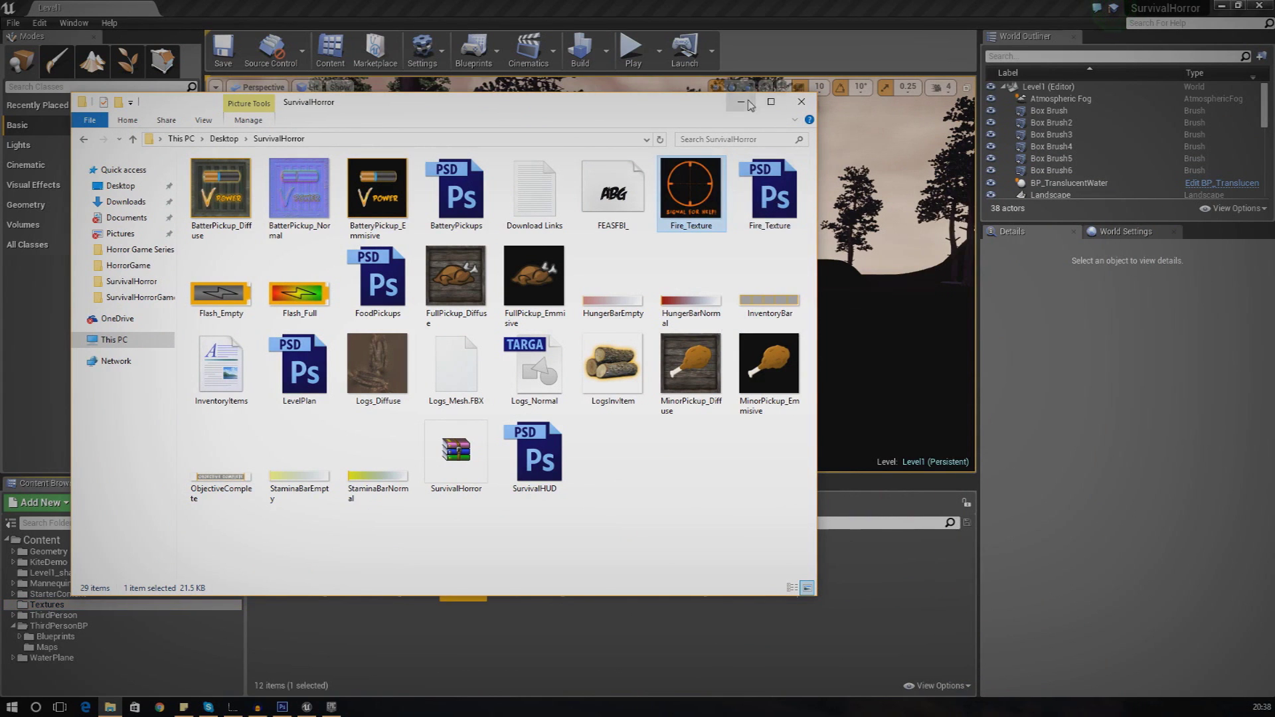
{"action": "left_click", "coordinate": [747, 104]}
Create a material named Fire_Texture_Mat from the Fire_Texture asset and open it for editing
{"action": "right_click", "coordinate": [466, 562]}
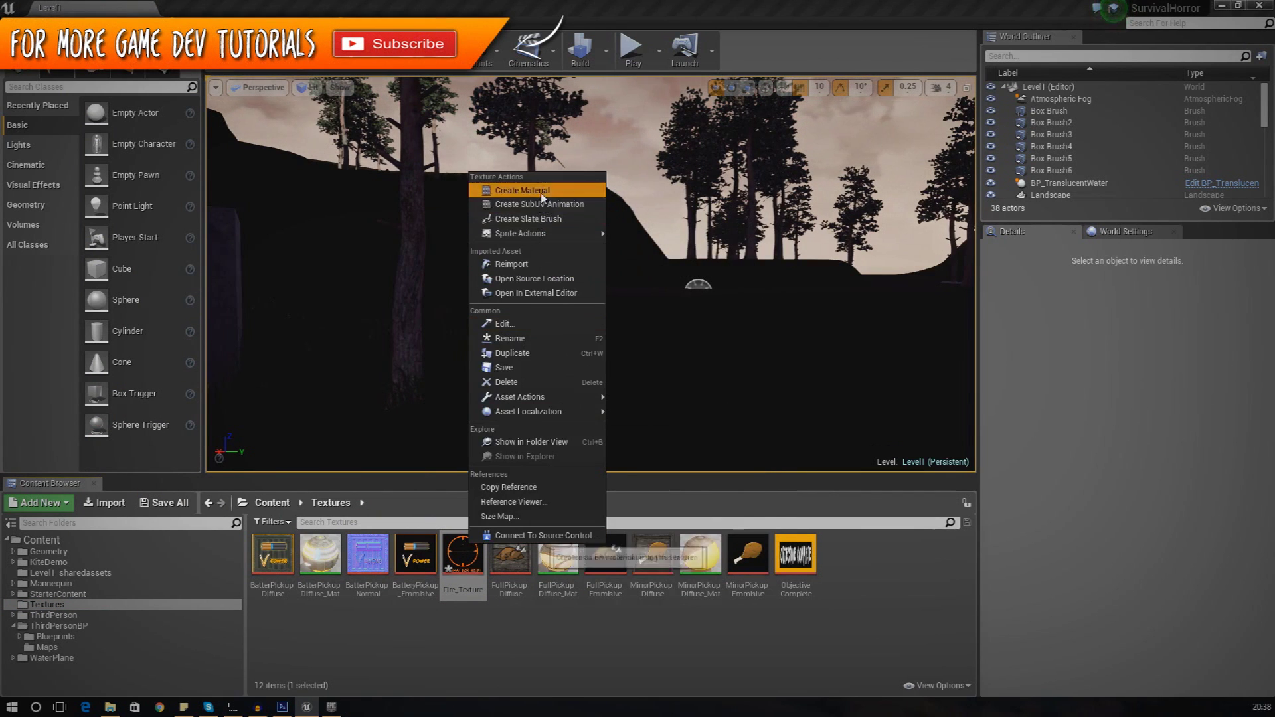
{"action": "left_click", "coordinate": [541, 191]}
{"action": "type", "text": "Fire_Texture_Mat"}
{"action": "key", "text": "Return"}
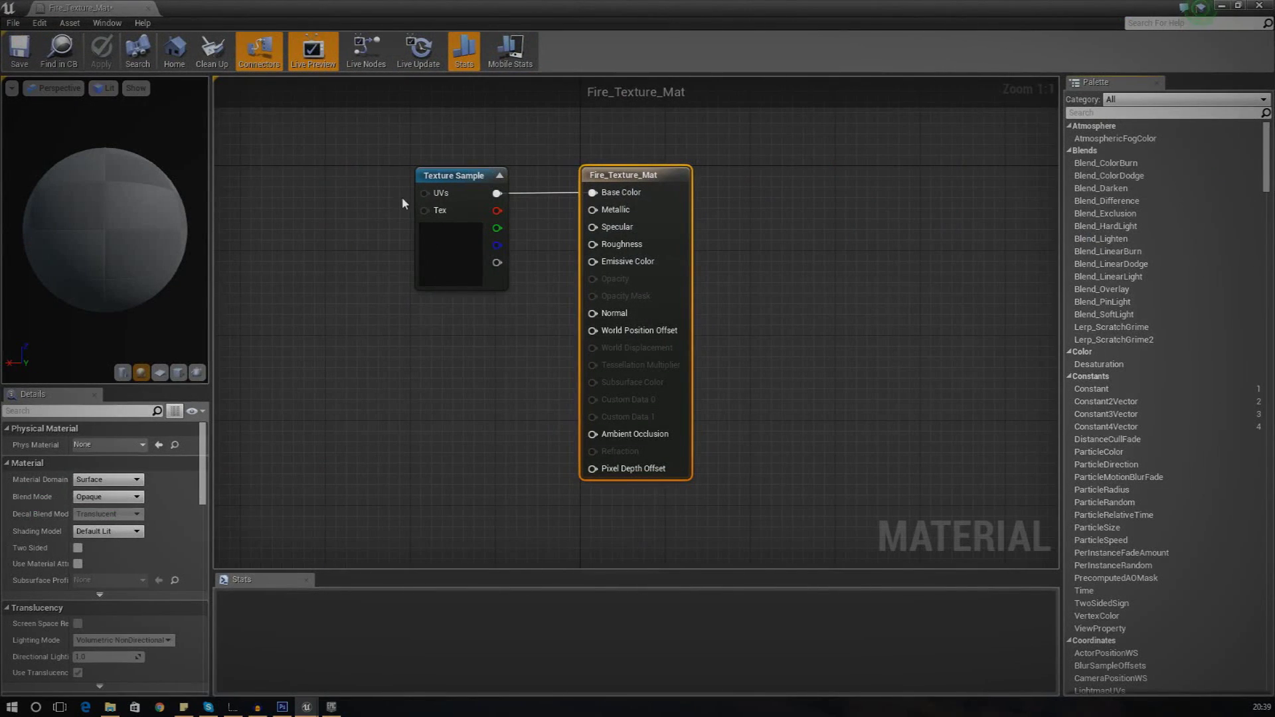
Move the Texture Sample node farther away from the Fire_Texture_Mat node to make room in the graph
{"action": "left_click", "coordinate": [440, 263]}
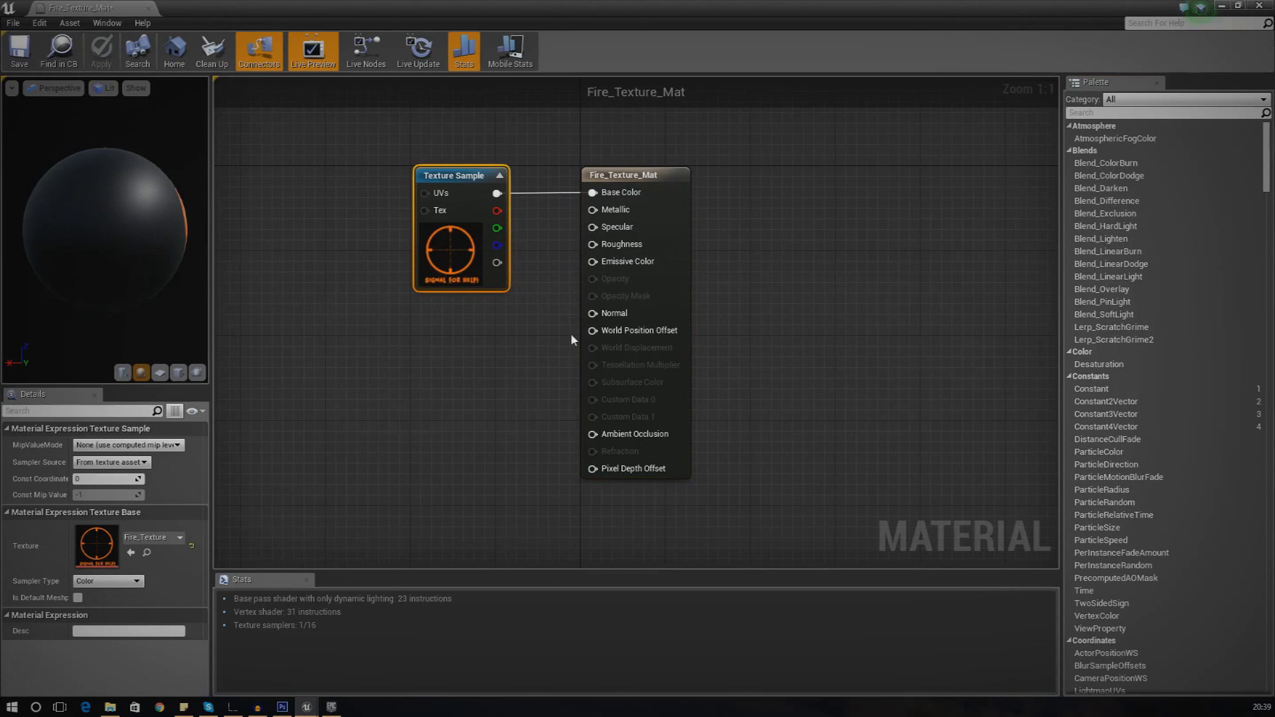
{"action": "left_click_drag", "start_coordinate": [443, 213], "coordinate": [323, 193]}
{"action": "left_click", "coordinate": [445, 321]}
{"action": "right_click_drag", "start_coordinate": [346, 301], "coordinate": [489, 375]}
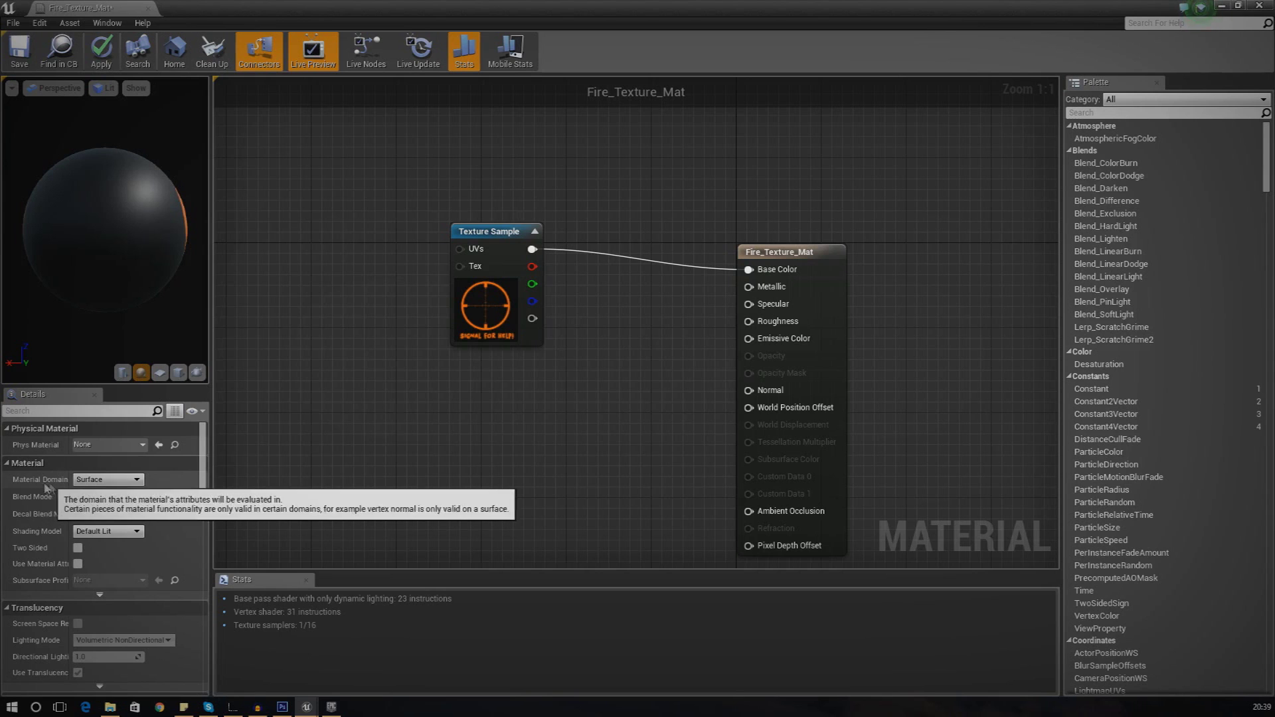
Set the material domain to Deferred Decal and the blend mode to Translucent
{"action": "left_click", "coordinate": [91, 483]}
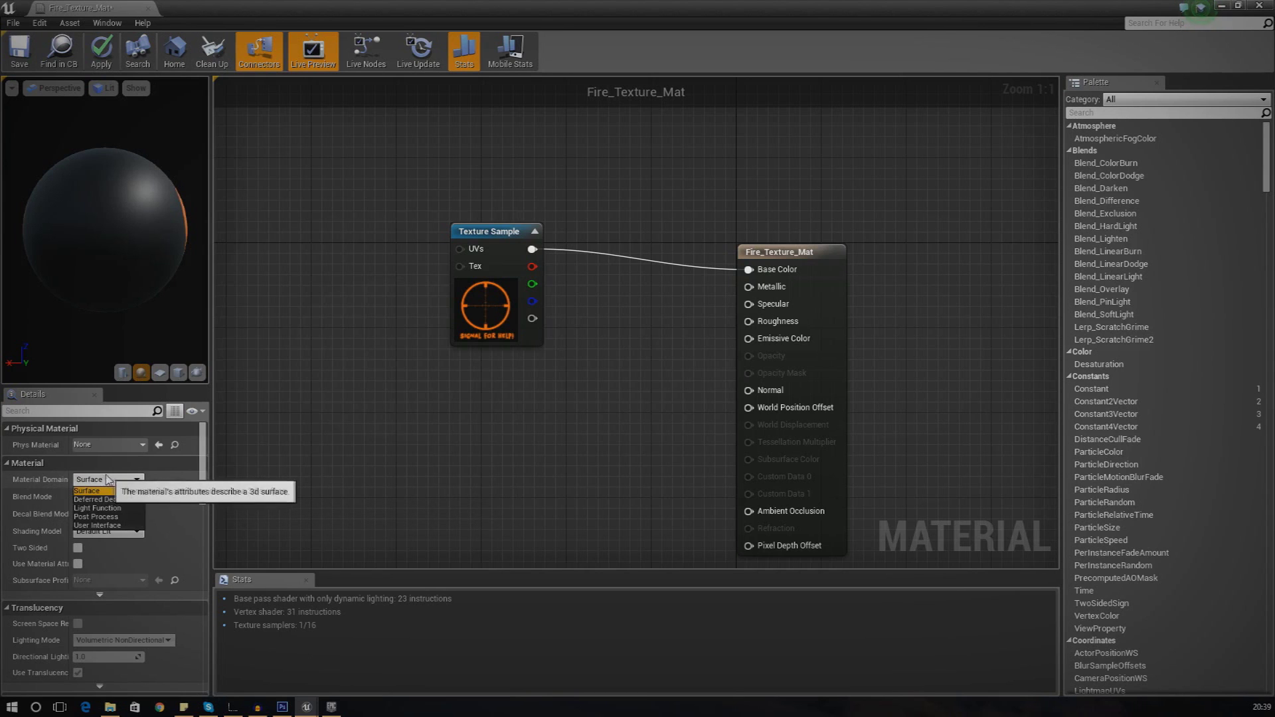
{"action": "left_click", "coordinate": [122, 500]}
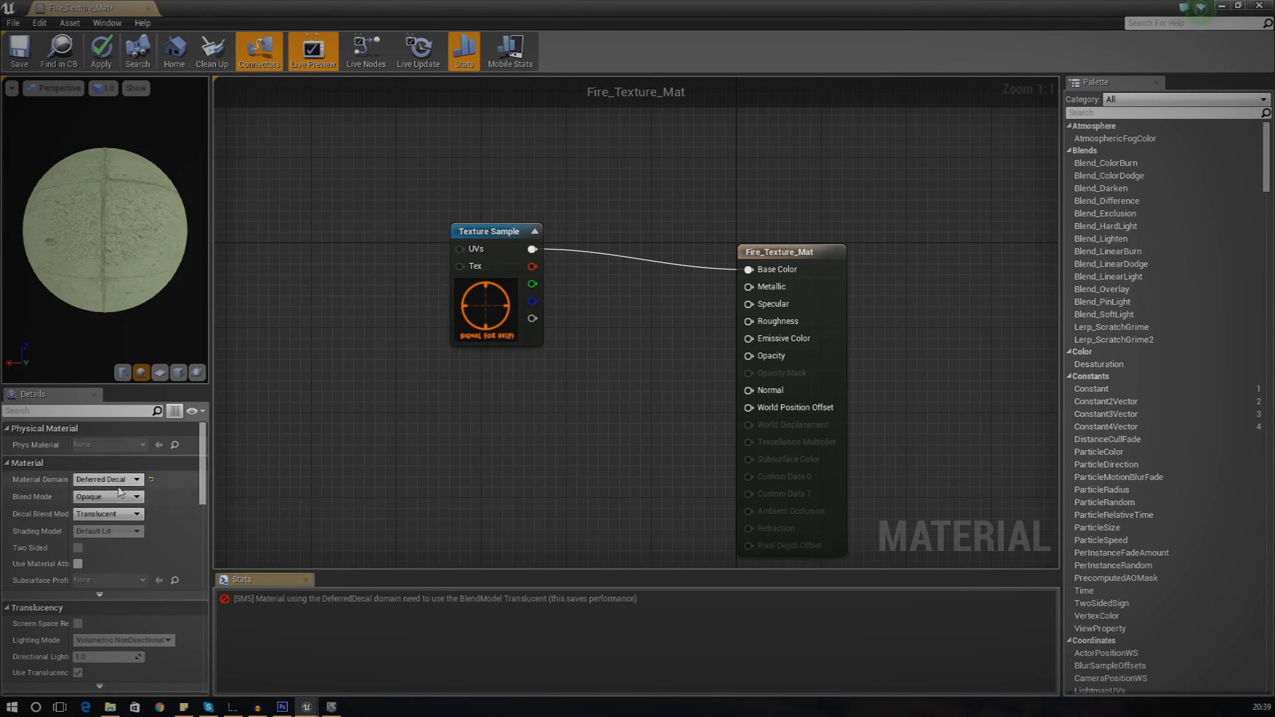
{"action": "left_click", "coordinate": [109, 497]}
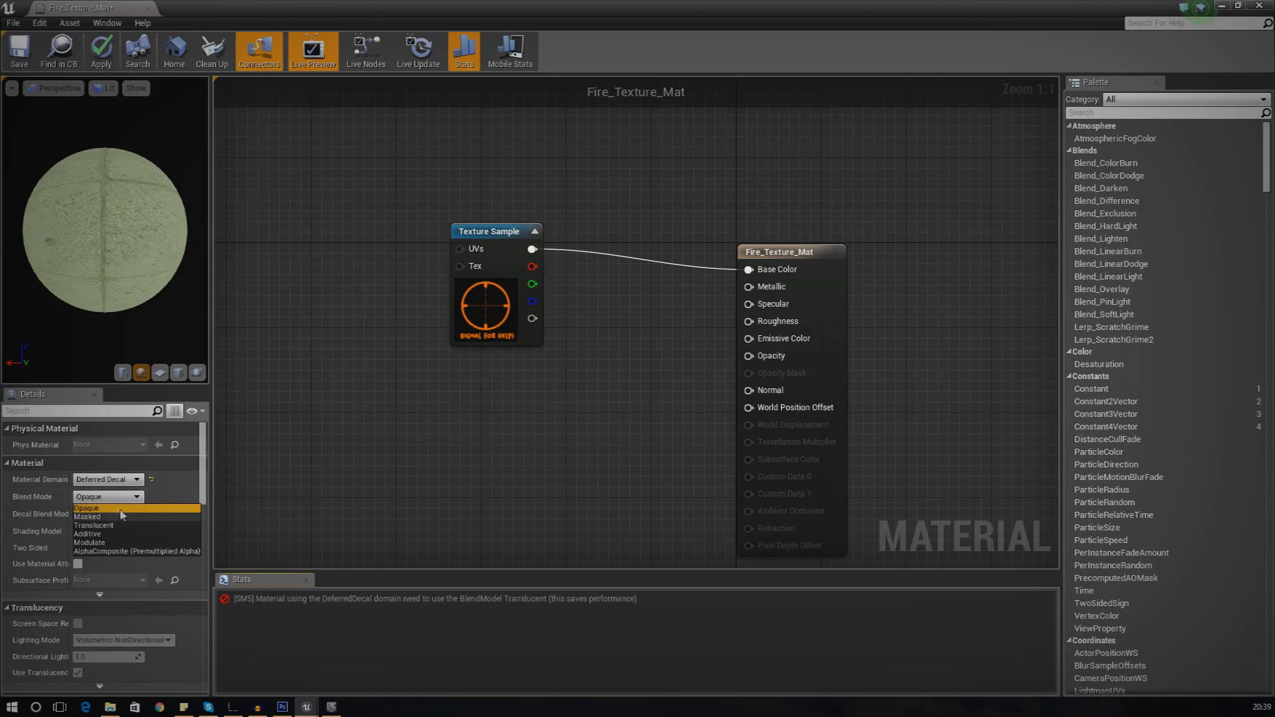
{"action": "left_click", "coordinate": [120, 525]}
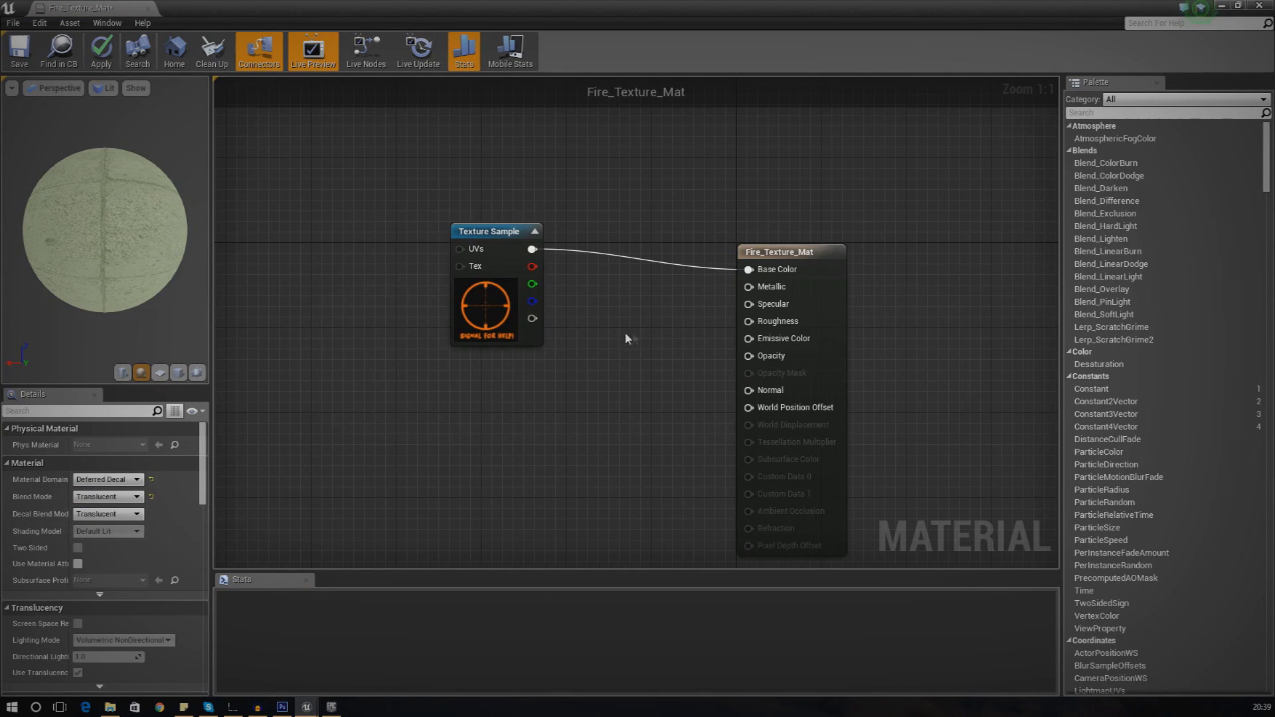
Connect the Texture Sample's colour output to the material's Opacity input, inspect the preview sphere and apply the changes
{"action": "left_click", "coordinate": [481, 324]}
{"action": "left_click_drag", "start_coordinate": [532, 249], "coordinate": [748, 356]}
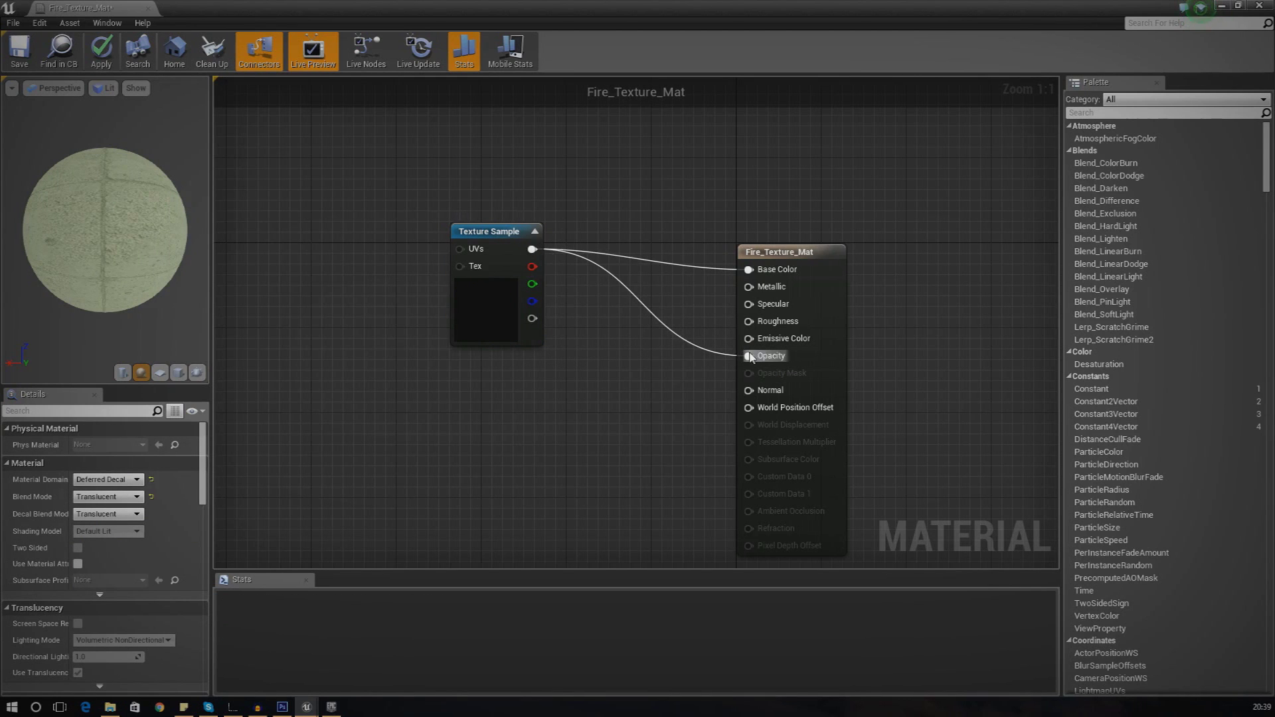
{"action": "left_click_drag", "start_coordinate": [184, 235], "coordinate": [106, 226]}
{"action": "left_click_drag", "start_coordinate": [20, 240], "coordinate": [166, 234]}
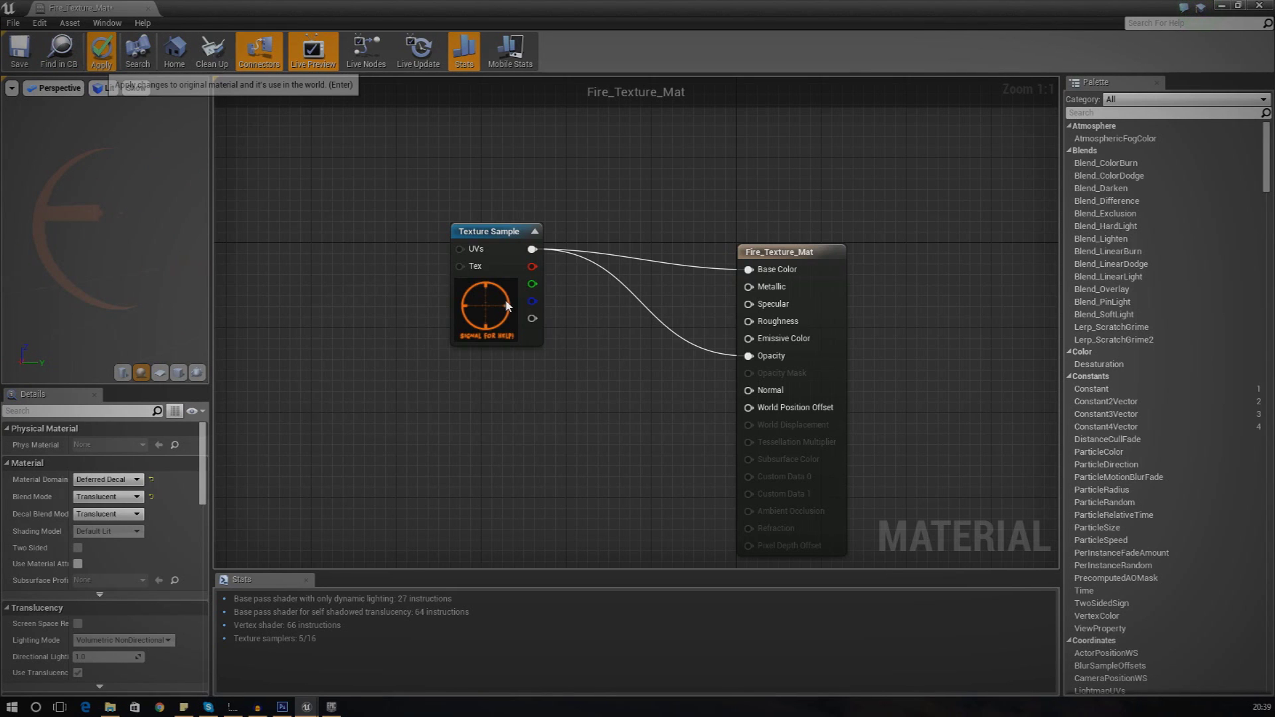
{"action": "key", "text": "Return"}
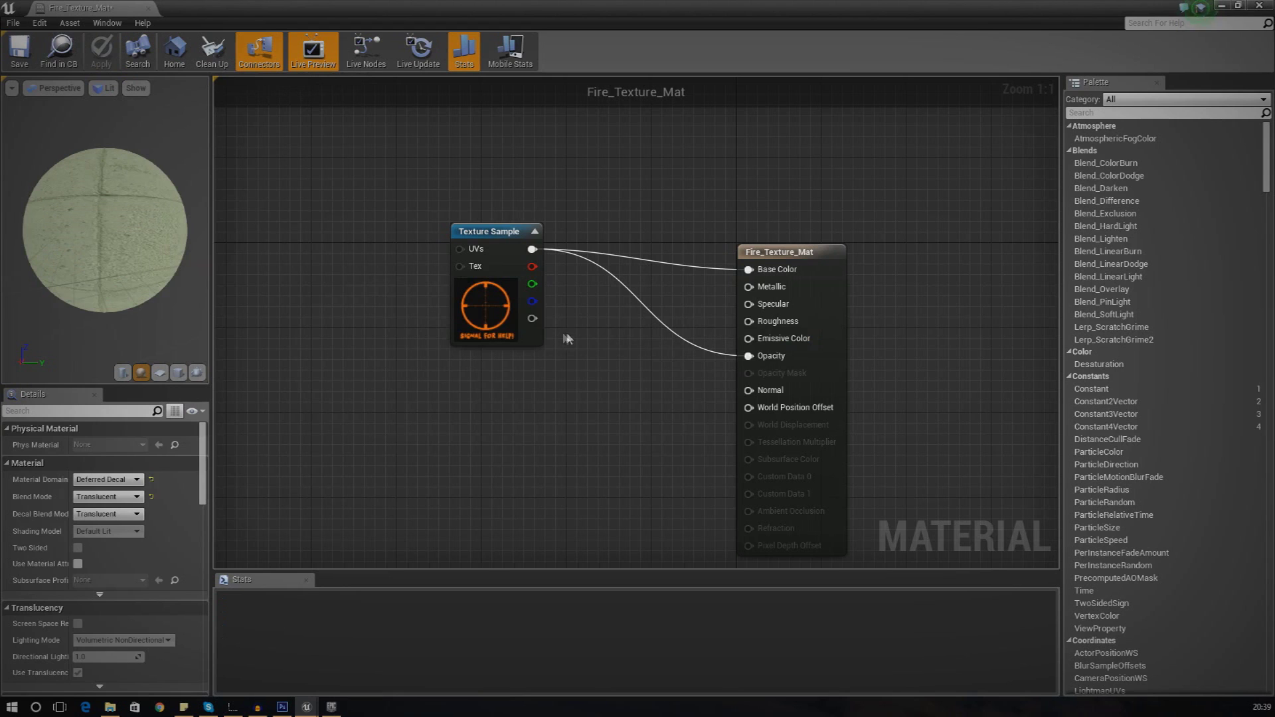
{"action": "left_click", "coordinate": [508, 302]}
{"action": "key", "text": "ctrl+w"}
{"action": "key", "text": "Delete"}
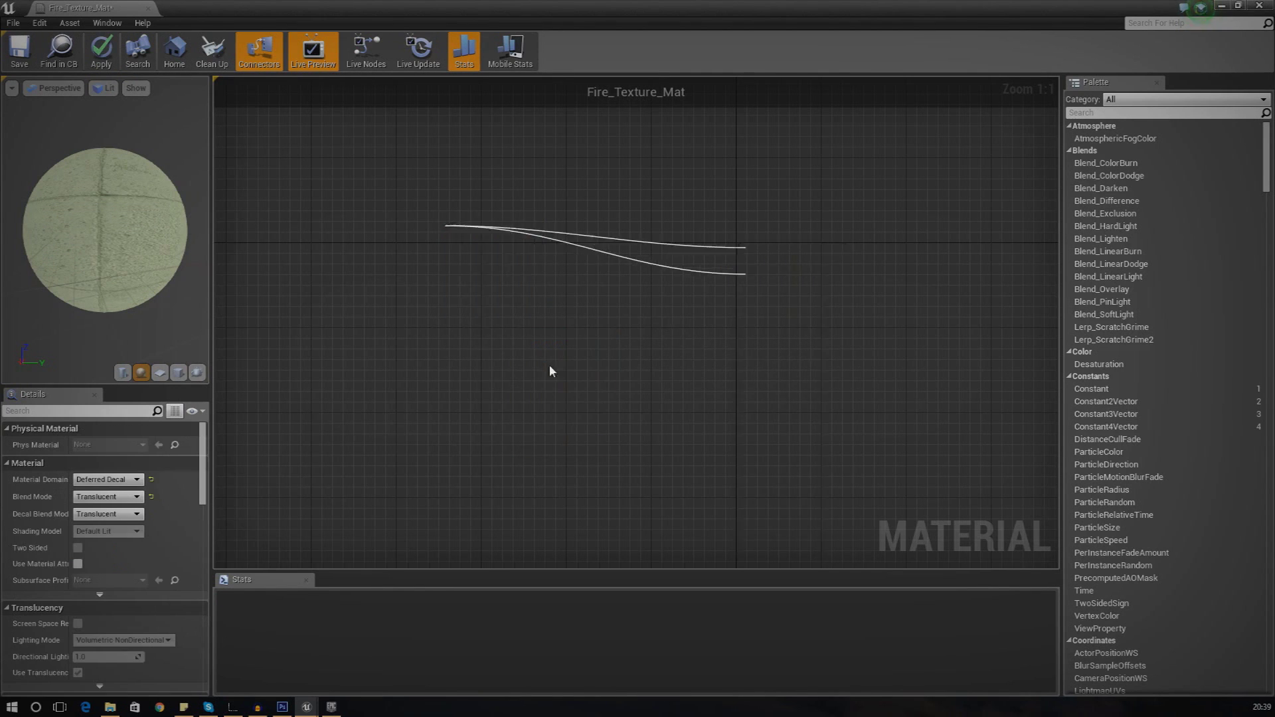
Add a Constant node to the material graph and place it below the Texture Sample node
{"action": "right_click", "coordinate": [550, 362]}
{"action": "left_click", "coordinate": [559, 423]}
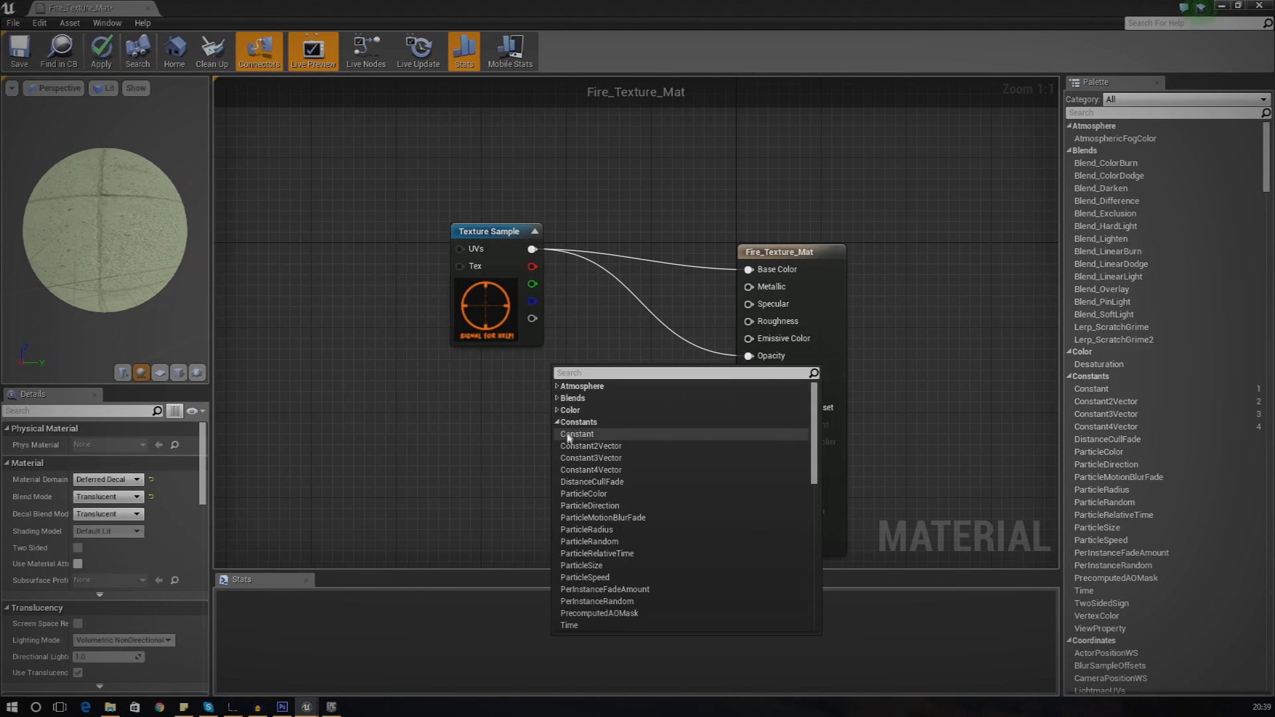
{"action": "left_click", "coordinate": [568, 435]}
{"action": "left_click_drag", "start_coordinate": [564, 390], "coordinate": [549, 437]}
Add a Multiply node next to the Constant node in the material graph
{"action": "left_click", "coordinate": [571, 398]}
{"action": "right_click", "coordinate": [571, 396]}
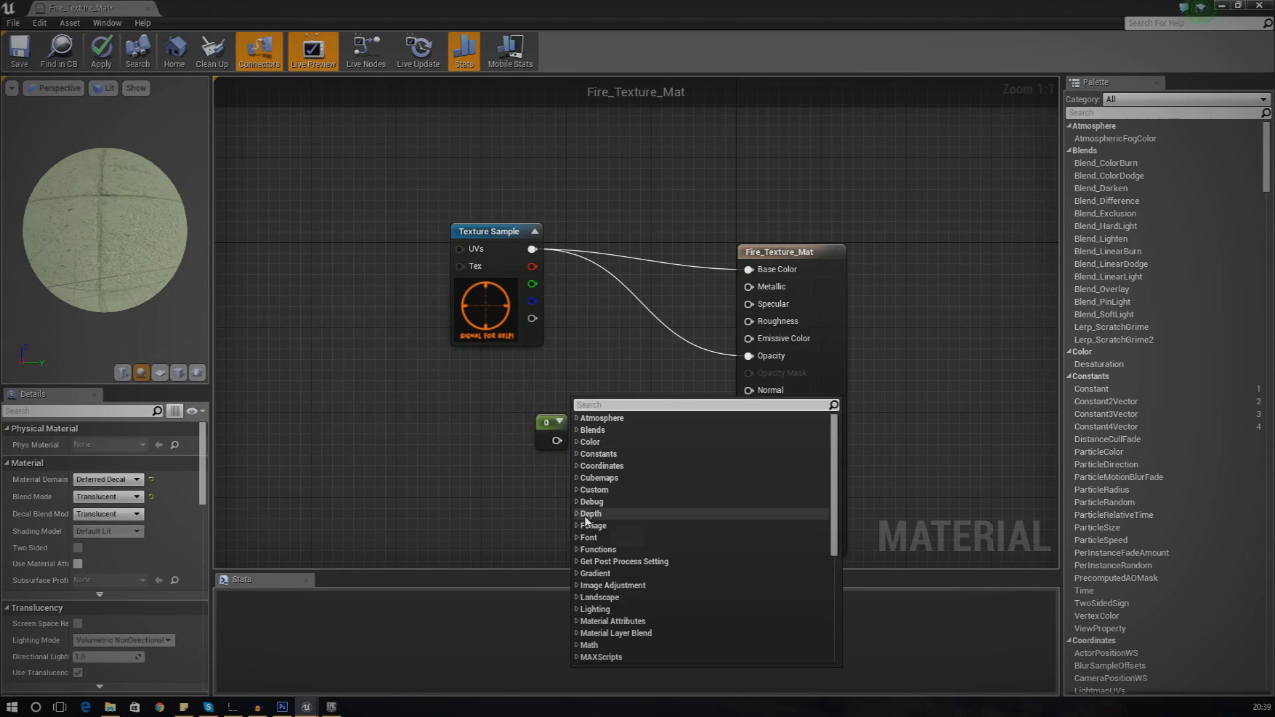
{"action": "type", "text": "mult"}
{"action": "key", "text": "Return"}
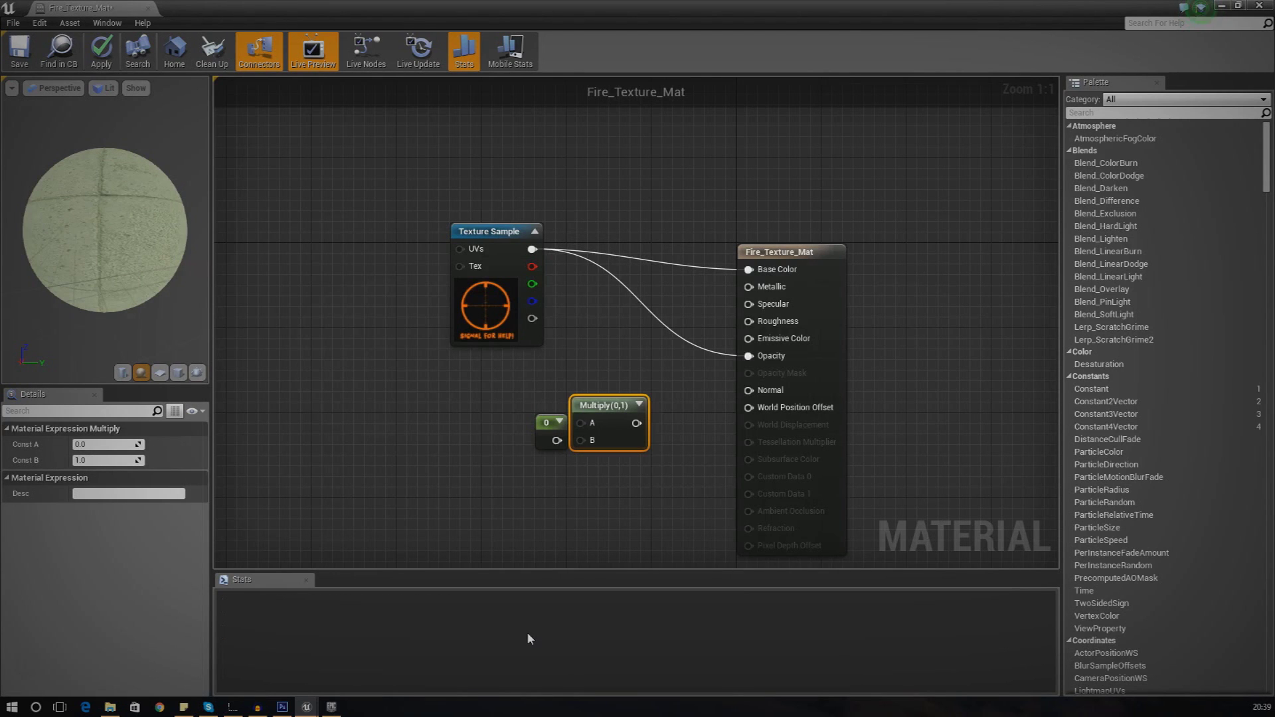
Wire the Texture Sample colour and the Constant into the Multiply node's A and B, and feed its output to Emissive Color
{"action": "left_click_drag", "start_coordinate": [645, 421], "coordinate": [748, 338]}
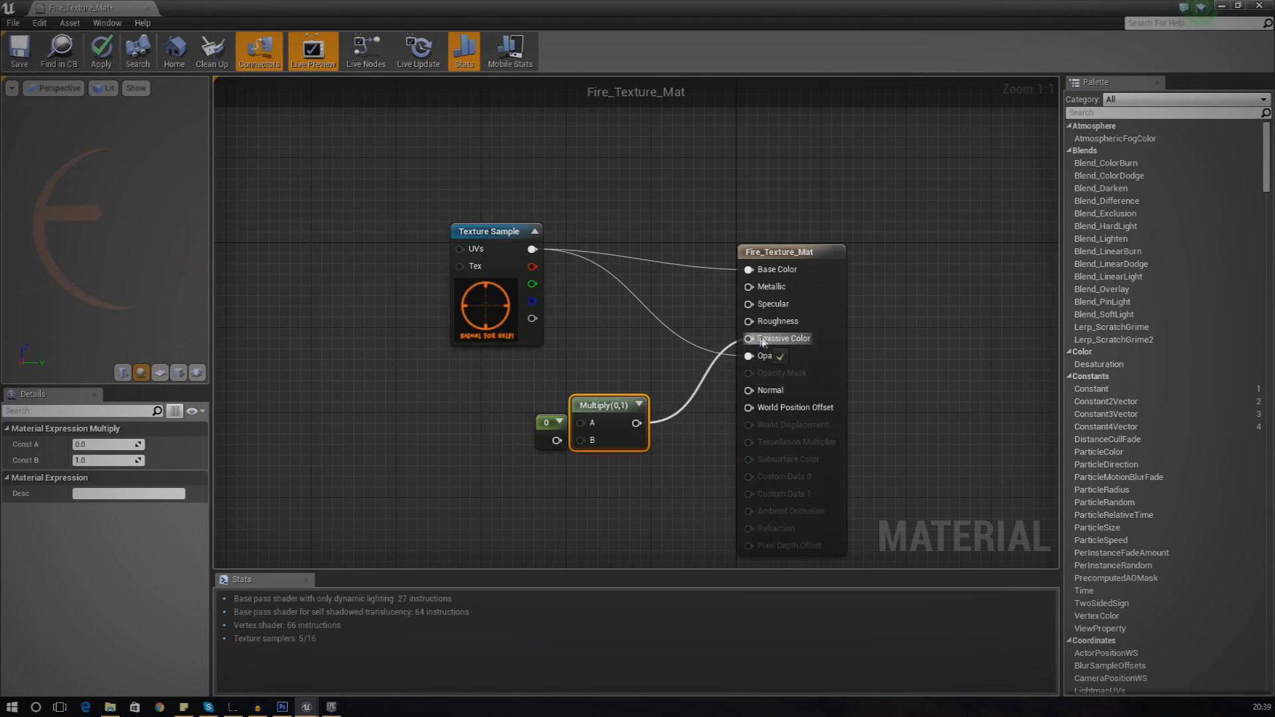
{"action": "left_click_drag", "start_coordinate": [632, 418], "coordinate": [639, 404]}
{"action": "left_click_drag", "start_coordinate": [557, 440], "coordinate": [532, 249]}
{"action": "left_click", "coordinate": [520, 447]}
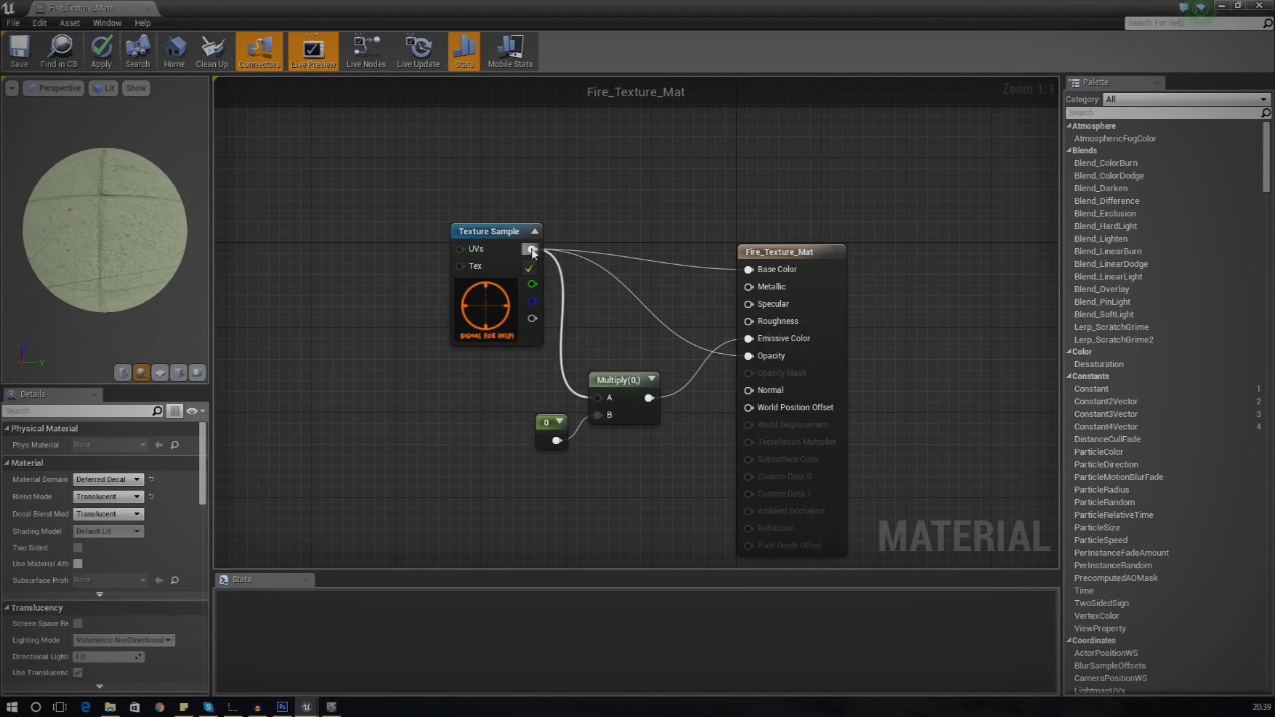
{"action": "left_click", "coordinate": [544, 434]}
{"action": "left_click_drag", "start_coordinate": [521, 460], "coordinate": [498, 454]}
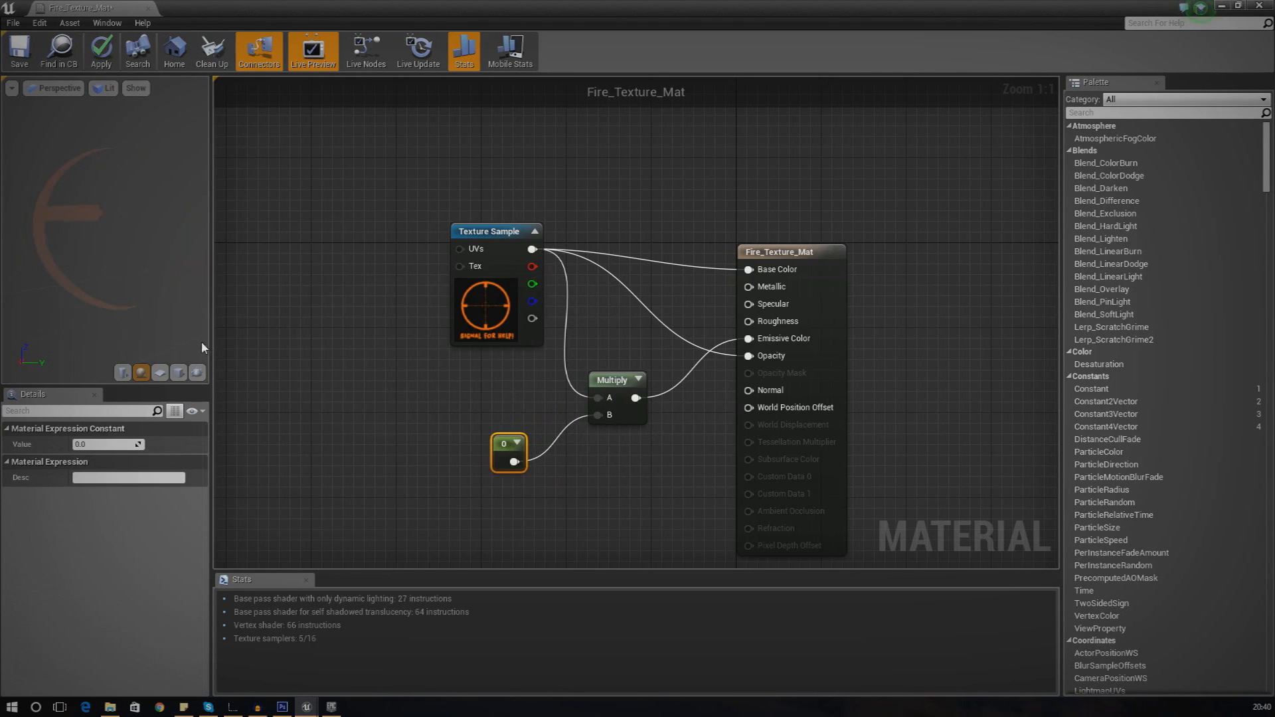
Raise the Constant node's value to 5 and finally to 10 to strengthen the glow, and apply the changes
{"action": "key", "text": "Return"}
{"action": "type", "text": "5"}
{"action": "key", "text": "Return"}
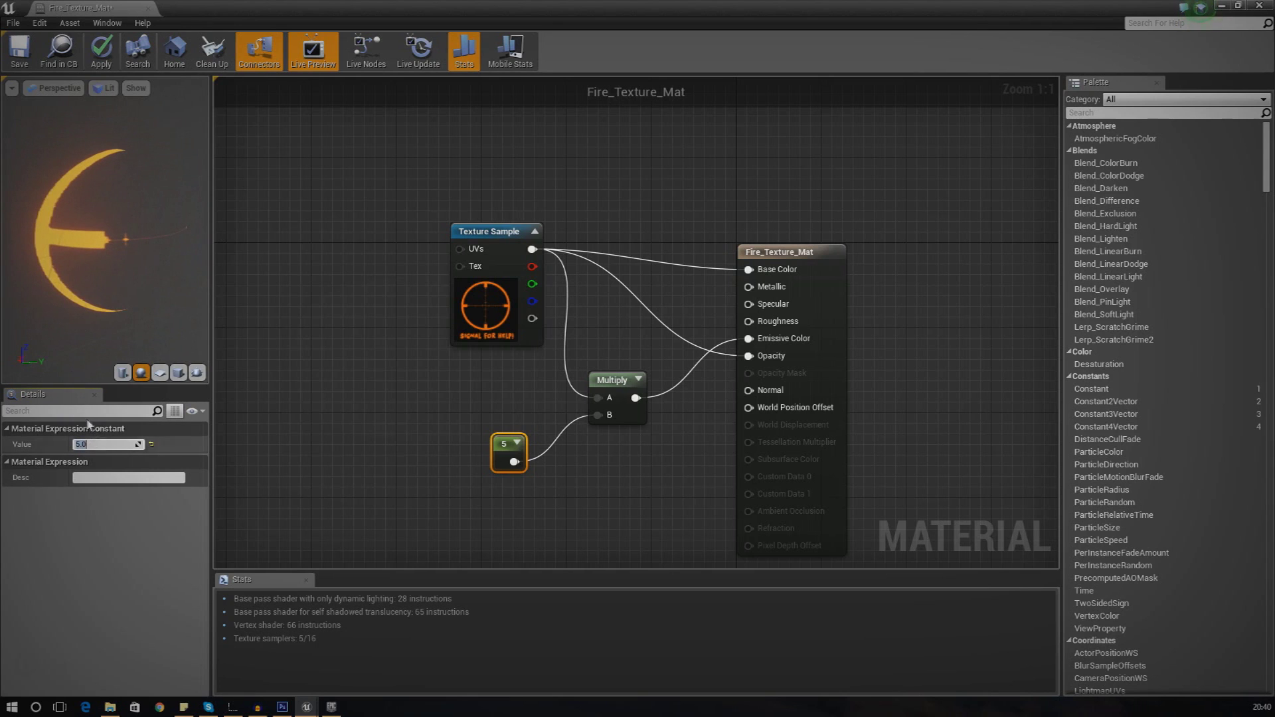
{"action": "type", "text": "10"}
{"action": "key", "text": "Return"}
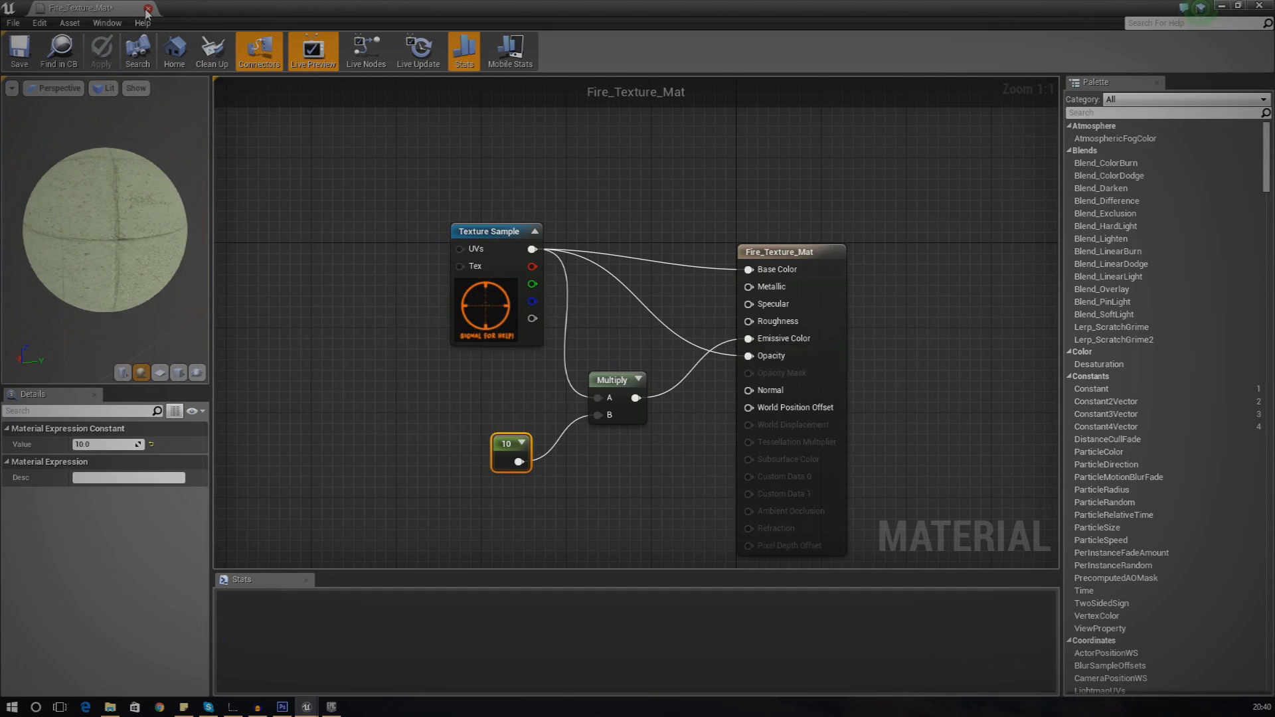
Switch to Photoshop to check the fire location on the LevelPlan map, return and close the material editor
{"action": "left_click", "coordinate": [283, 707]}
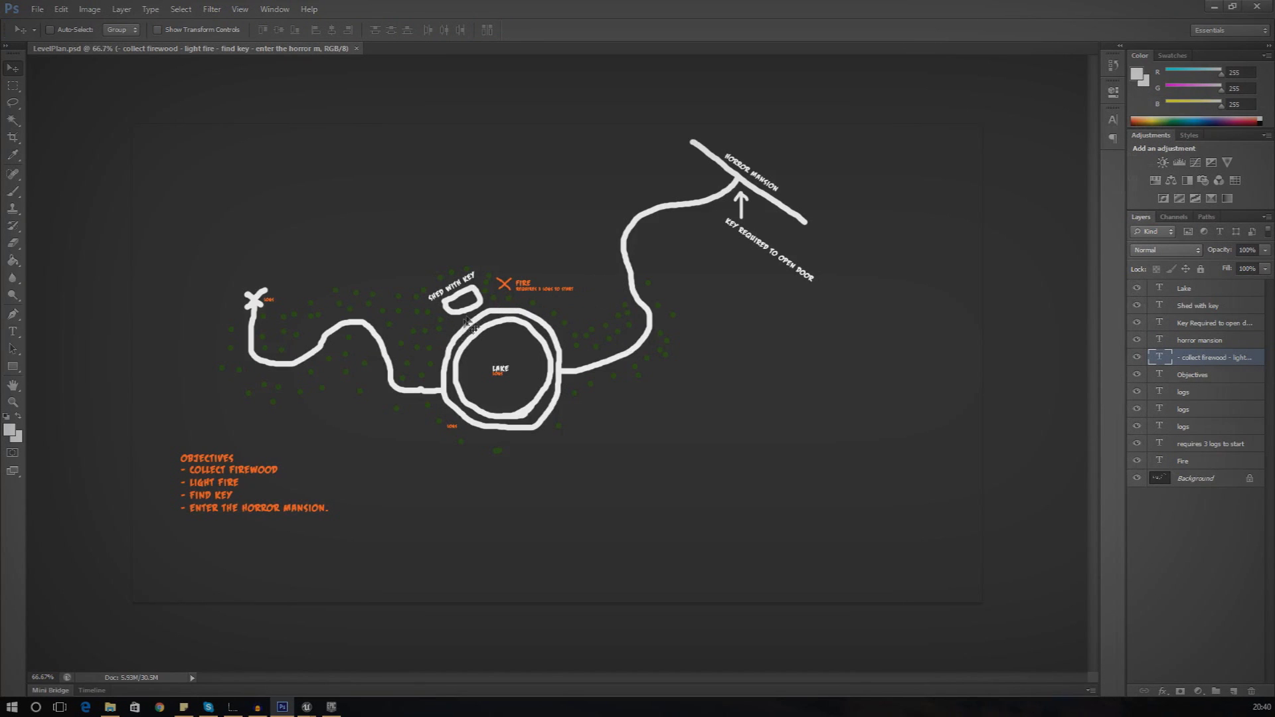
{"action": "left_click", "coordinate": [1214, 6]}
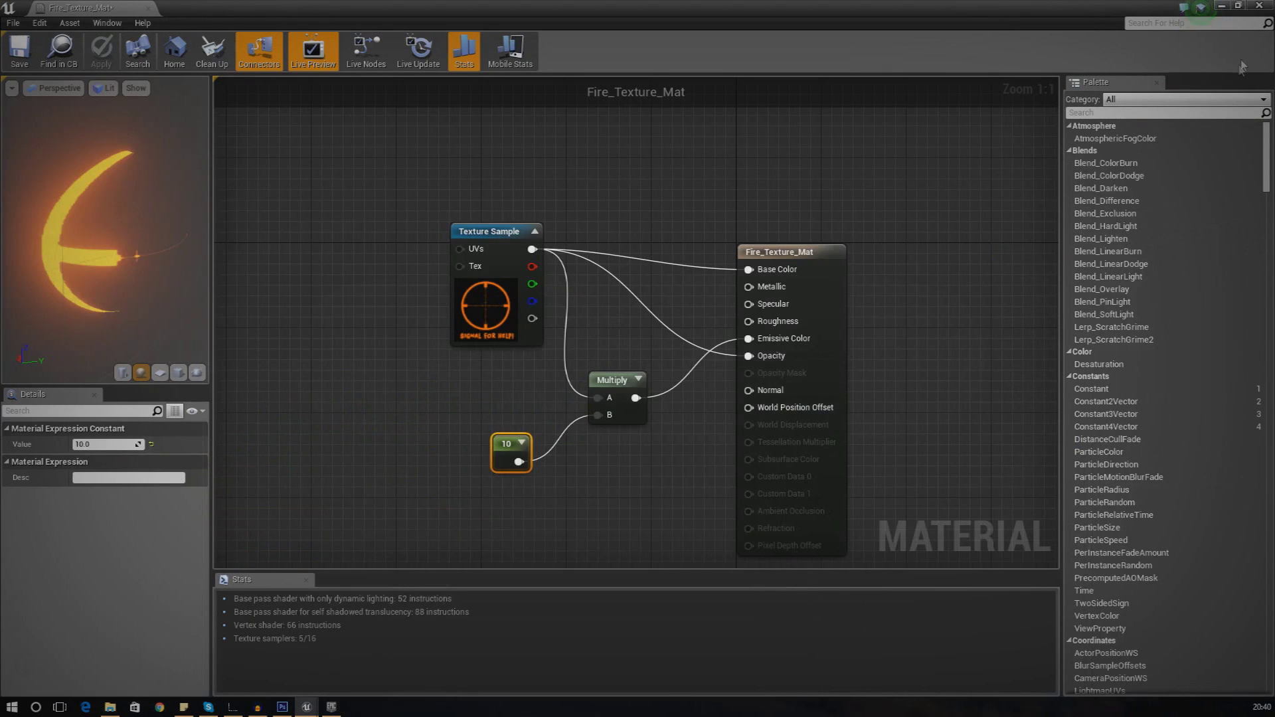
{"action": "left_click", "coordinate": [1260, 6]}
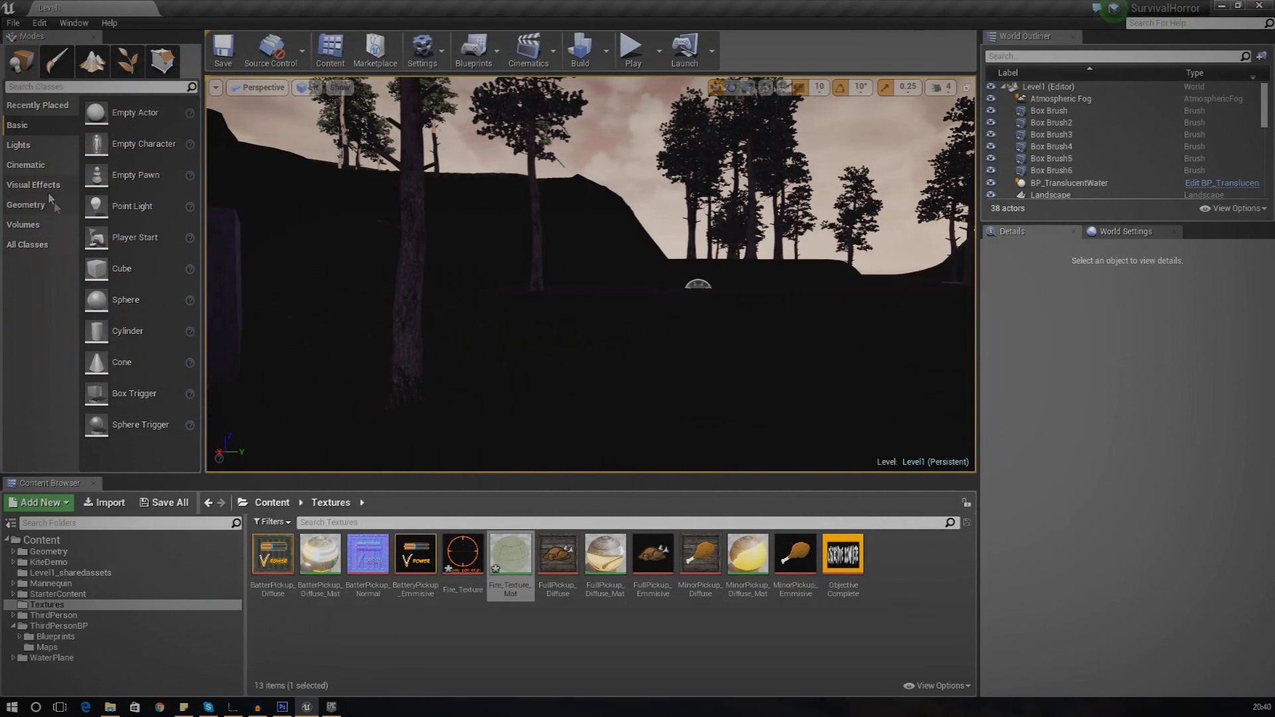
Place a Deferred Decal actor on the ground near the stone building and assign Fire_Texture_Mat as its decal material
{"action": "left_click", "coordinate": [39, 245]}
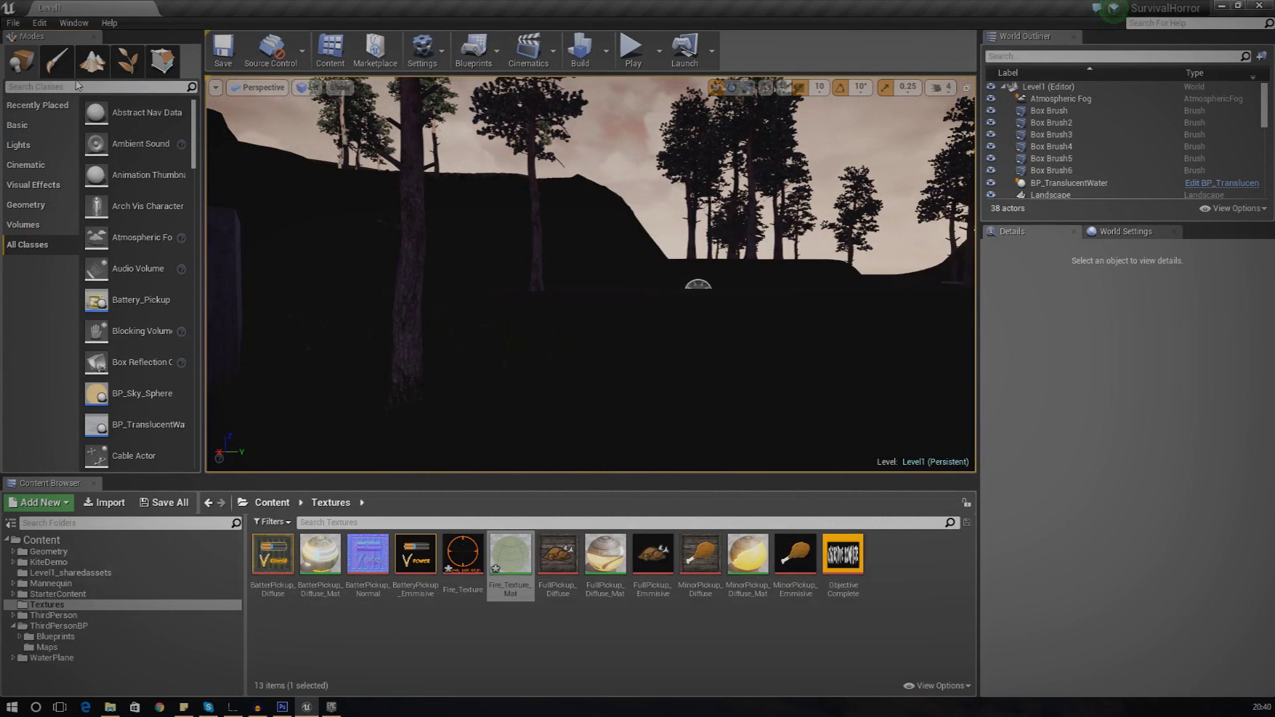
{"action": "type", "text": "def"}
{"action": "left_click_drag", "start_coordinate": [106, 147], "coordinate": [623, 359]}
{"action": "right_click_drag", "start_coordinate": [623, 359], "coordinate": [611, 451]}
{"action": "mouse_move", "coordinate": [666, 392]}
{"action": "right_mouse_down"}
{"action": "mouse_move", "coordinate": [598, 379]}
{"action": "mouse_move", "coordinate": [677, 358]}
{"action": "mouse_move", "coordinate": [666, 391]}
{"action": "right_mouse_up"}
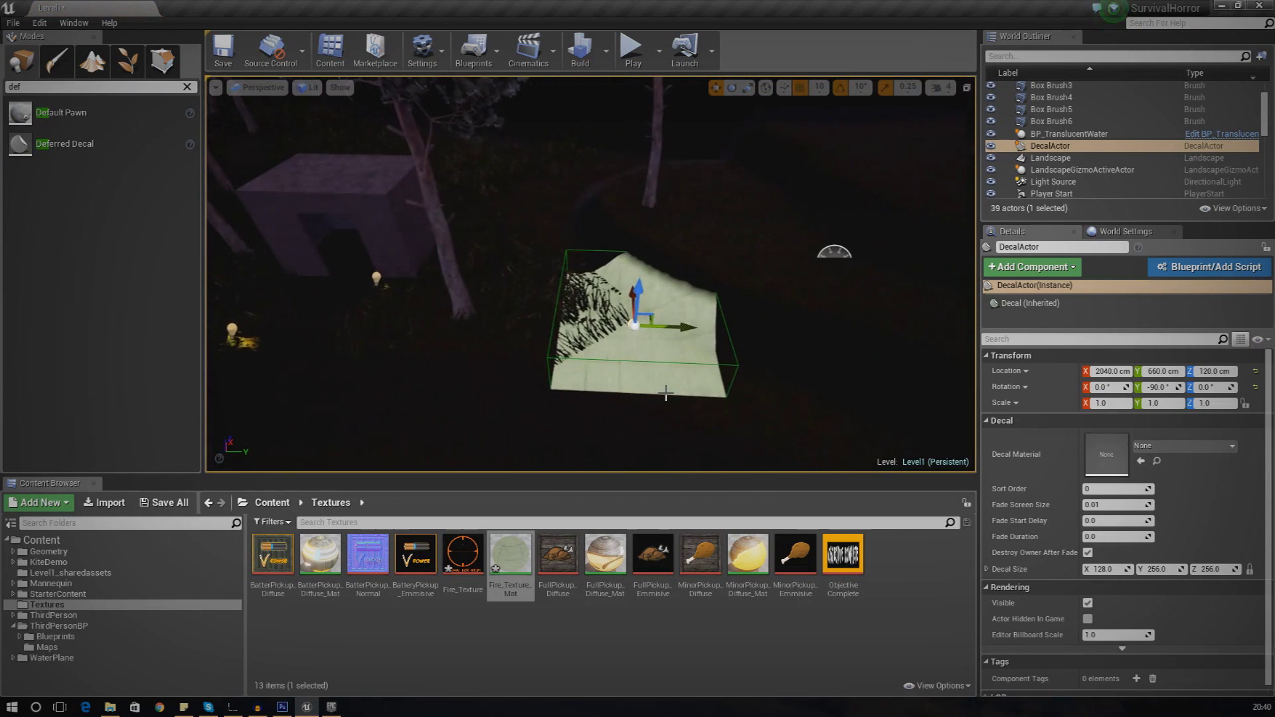
{"action": "right_click_drag", "start_coordinate": [652, 323], "coordinate": [803, 392]}
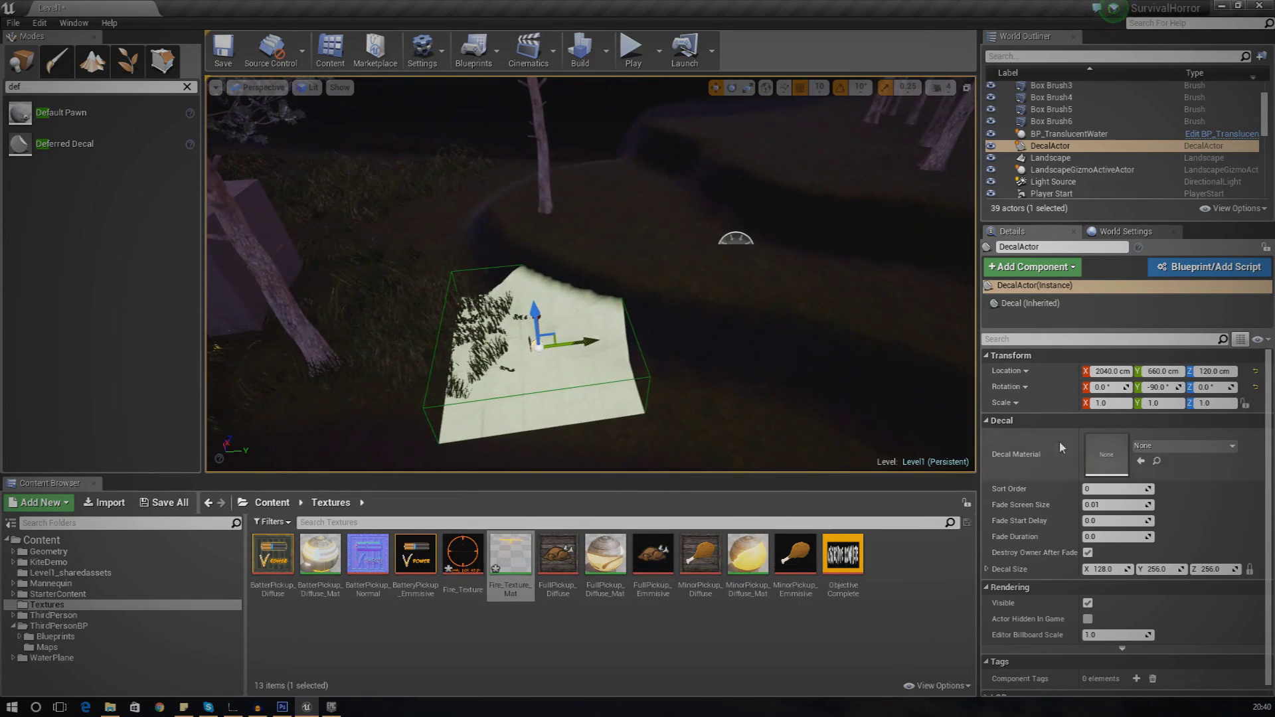
{"action": "left_click", "coordinate": [1141, 460]}
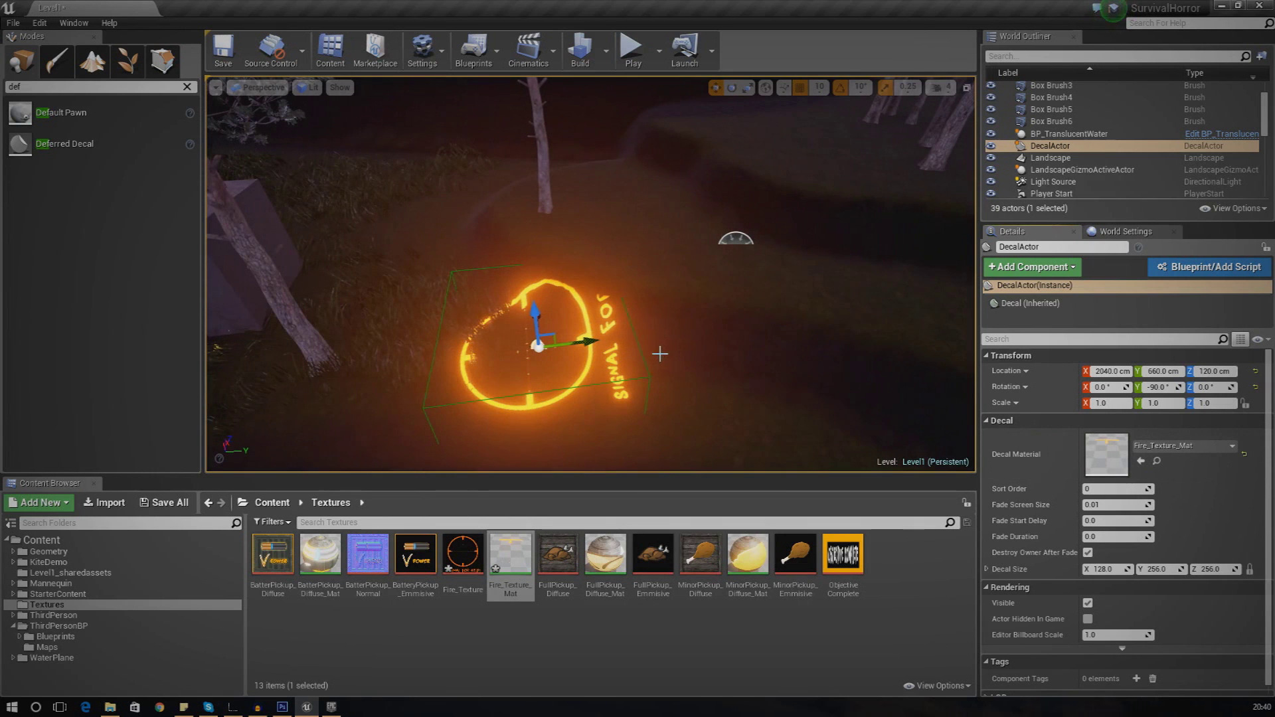
Move the decal to X 2750, Y 1850, Z 530 cm and rotate it about 90° around the vertical axis
{"action": "right_click_drag", "start_coordinate": [728, 319], "coordinate": [803, 312]}
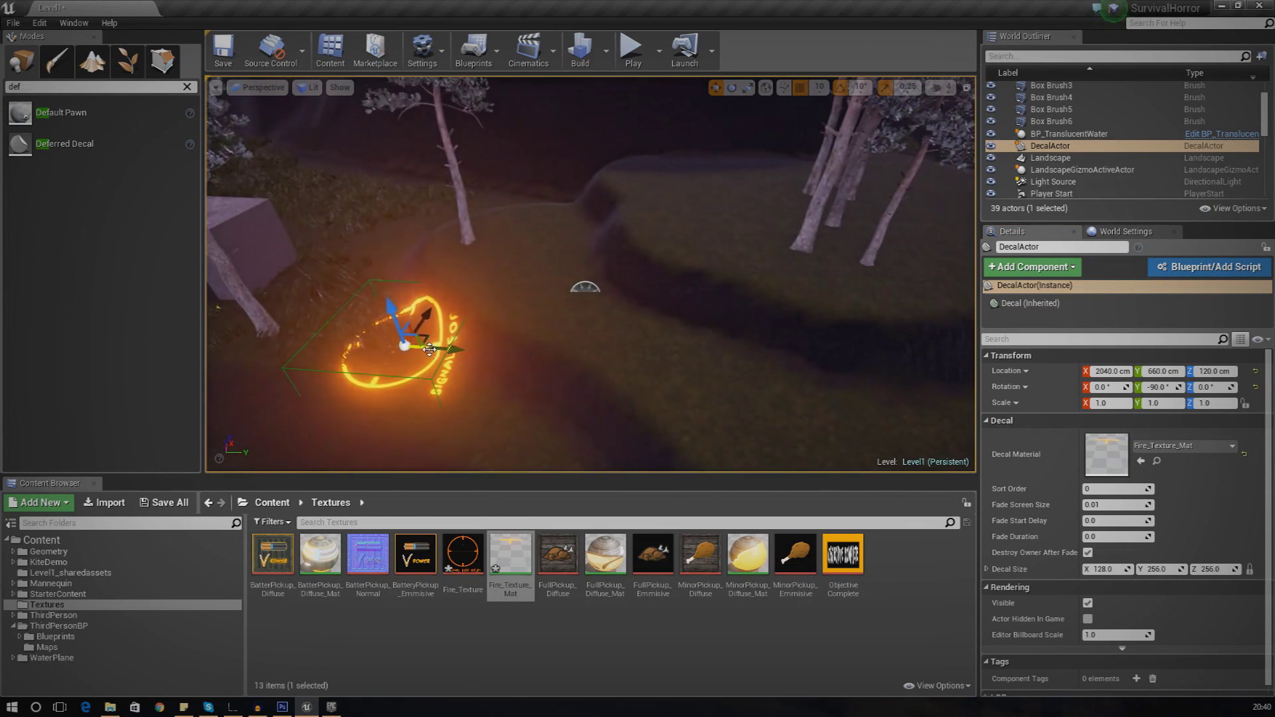
{"action": "left_click_drag", "start_coordinate": [418, 337], "coordinate": [743, 125]}
{"action": "right_click_drag", "start_coordinate": [741, 115], "coordinate": [577, 147]}
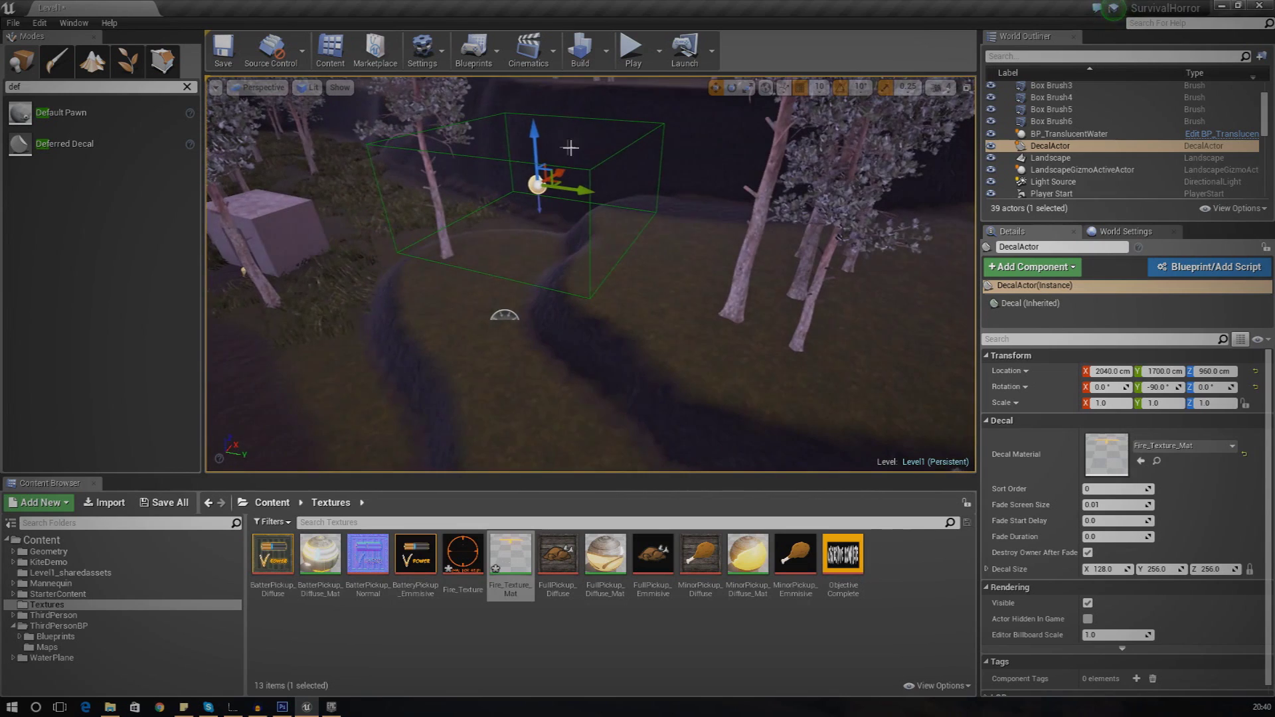
{"action": "left_click_drag", "start_coordinate": [535, 137], "coordinate": [694, 245]}
{"action": "key", "text": "f"}
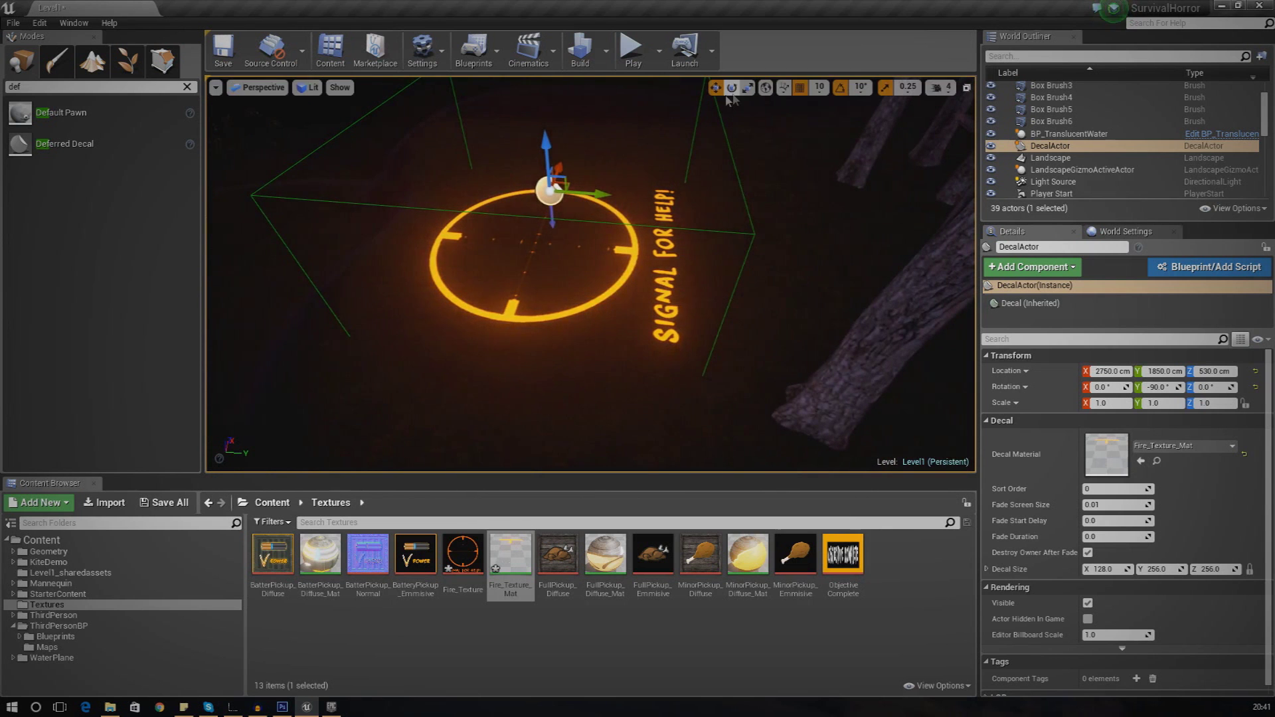
{"action": "key", "text": "e"}
{"action": "left_click_drag", "start_coordinate": [594, 155], "coordinate": [650, 202]}
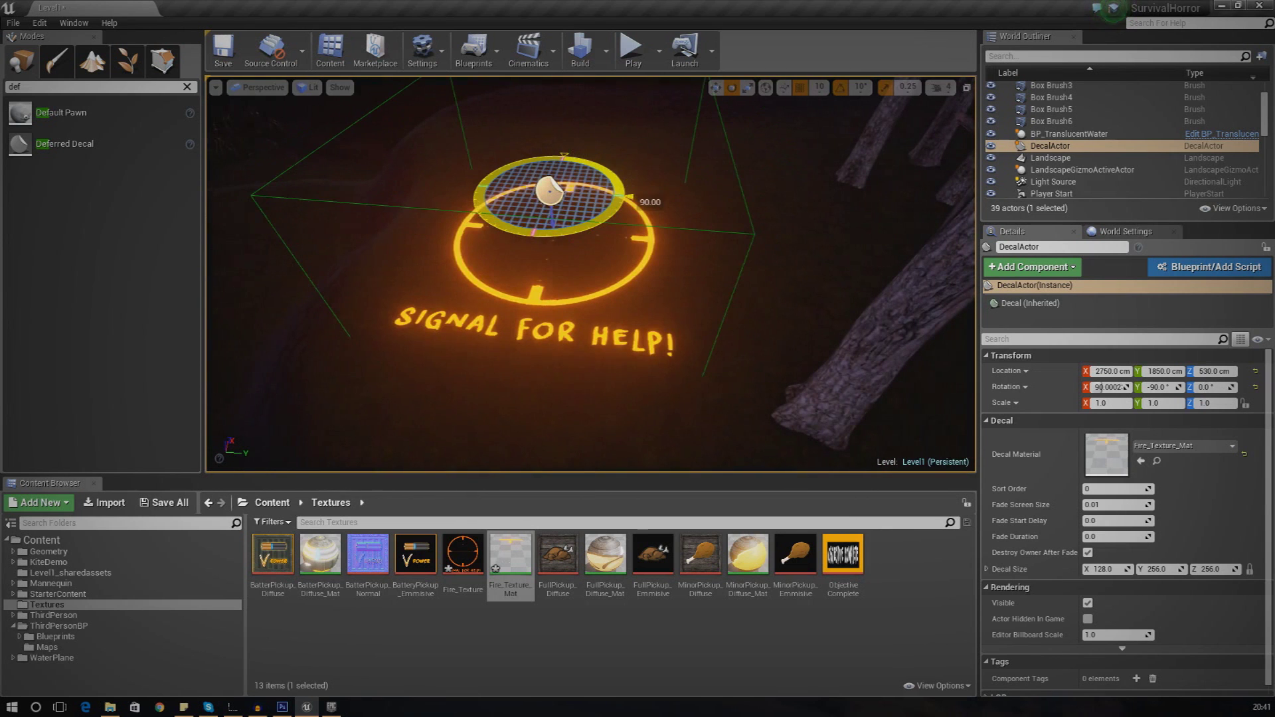
Play the level, run from the start point to the signal decal, inspect it from several sides and stop the game
{"action": "left_click", "coordinate": [777, 205]}
{"action": "right_click_drag", "start_coordinate": [777, 205], "coordinate": [671, 212]}
{"action": "left_click", "coordinate": [632, 54]}
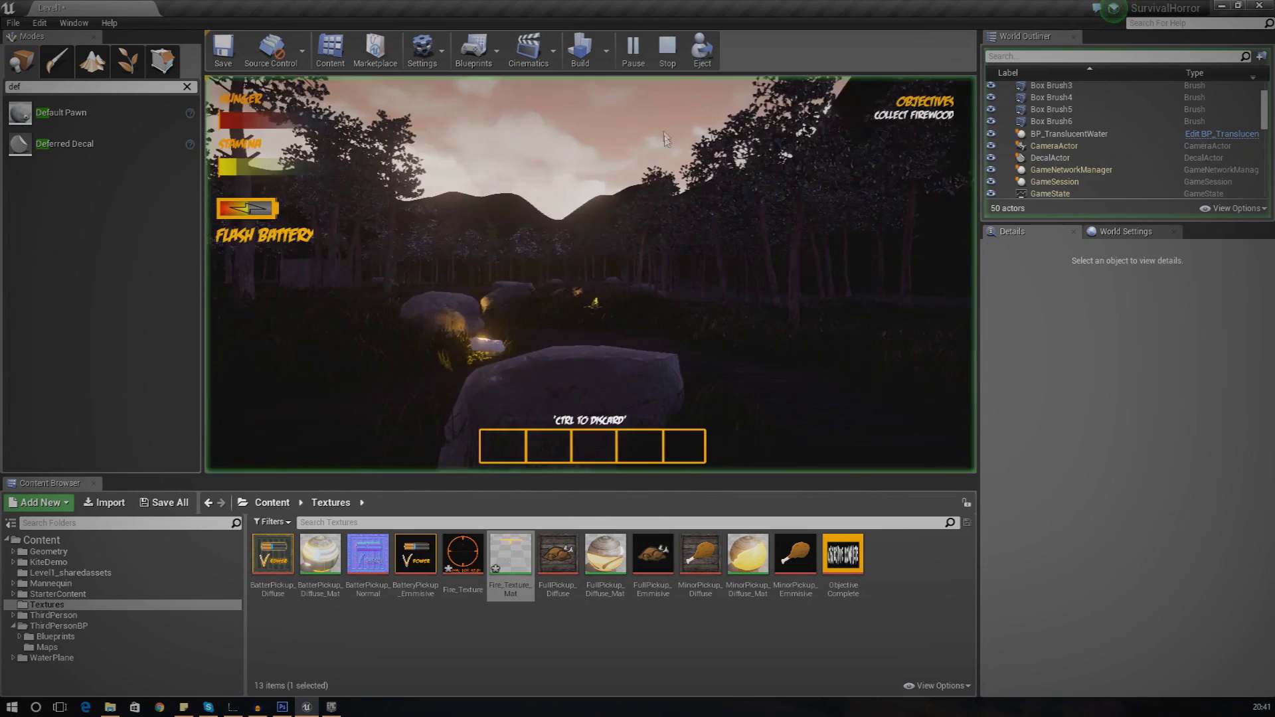
{"action": "key", "text": "shift+w"}
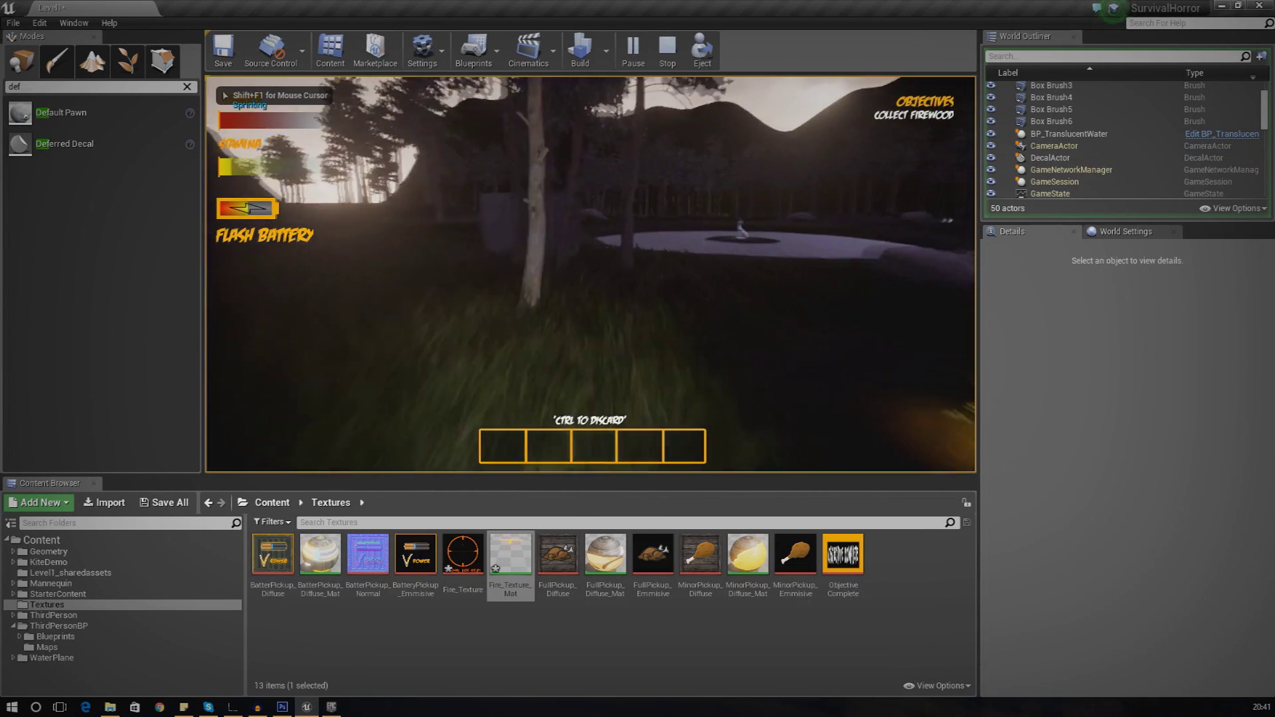
{"action": "key", "text": "shift+w"}
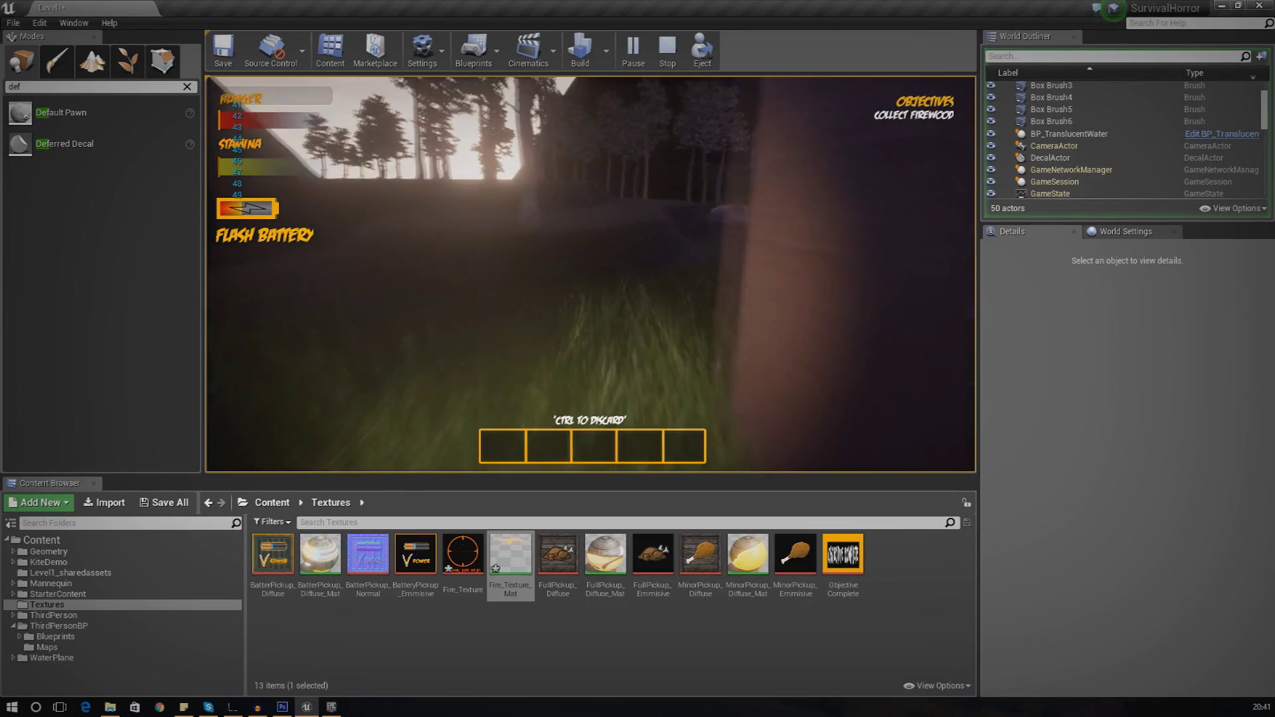
{"action": "key", "text": "w"}
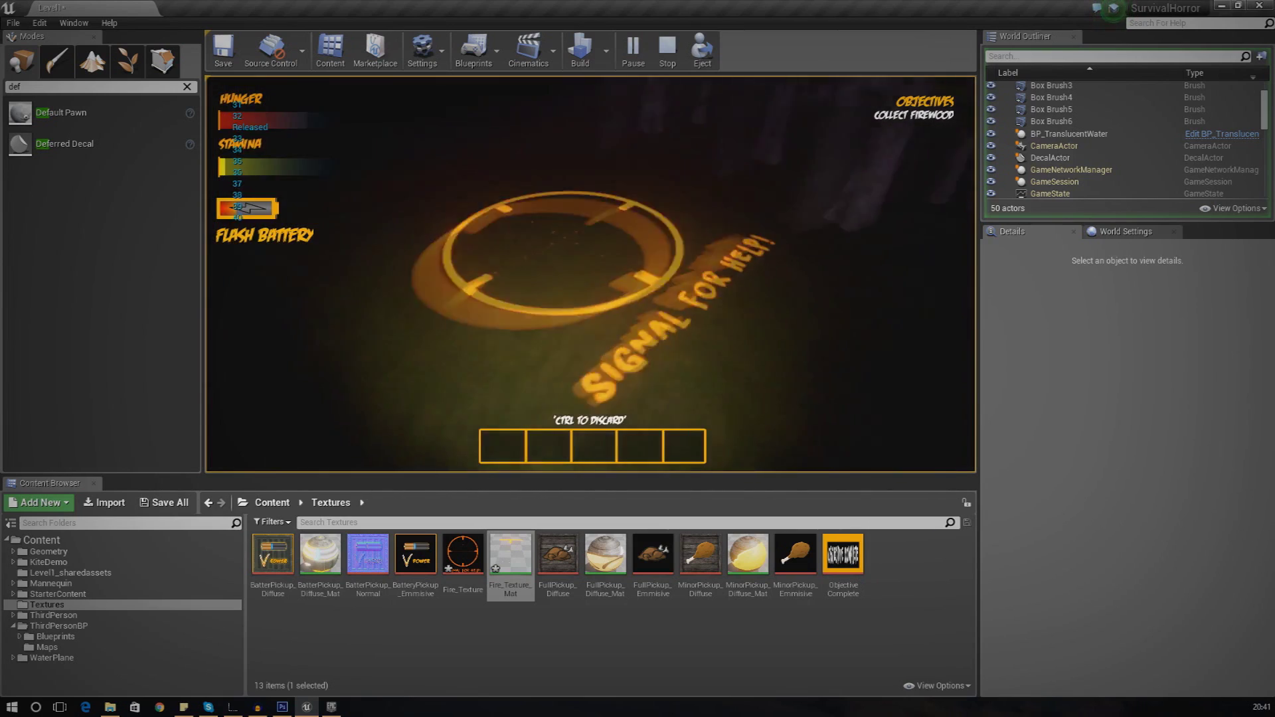
{"action": "key", "text": "w"}
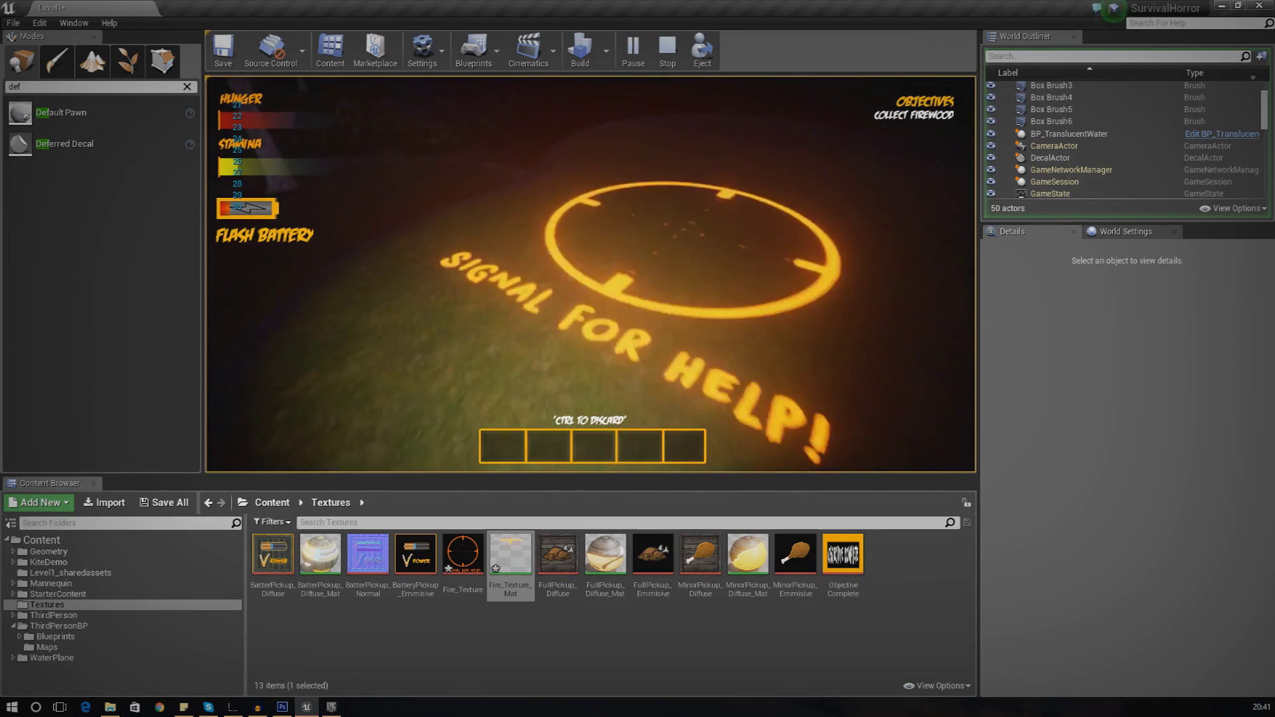
{"action": "key", "text": "s"}
{"action": "key", "text": "a"}
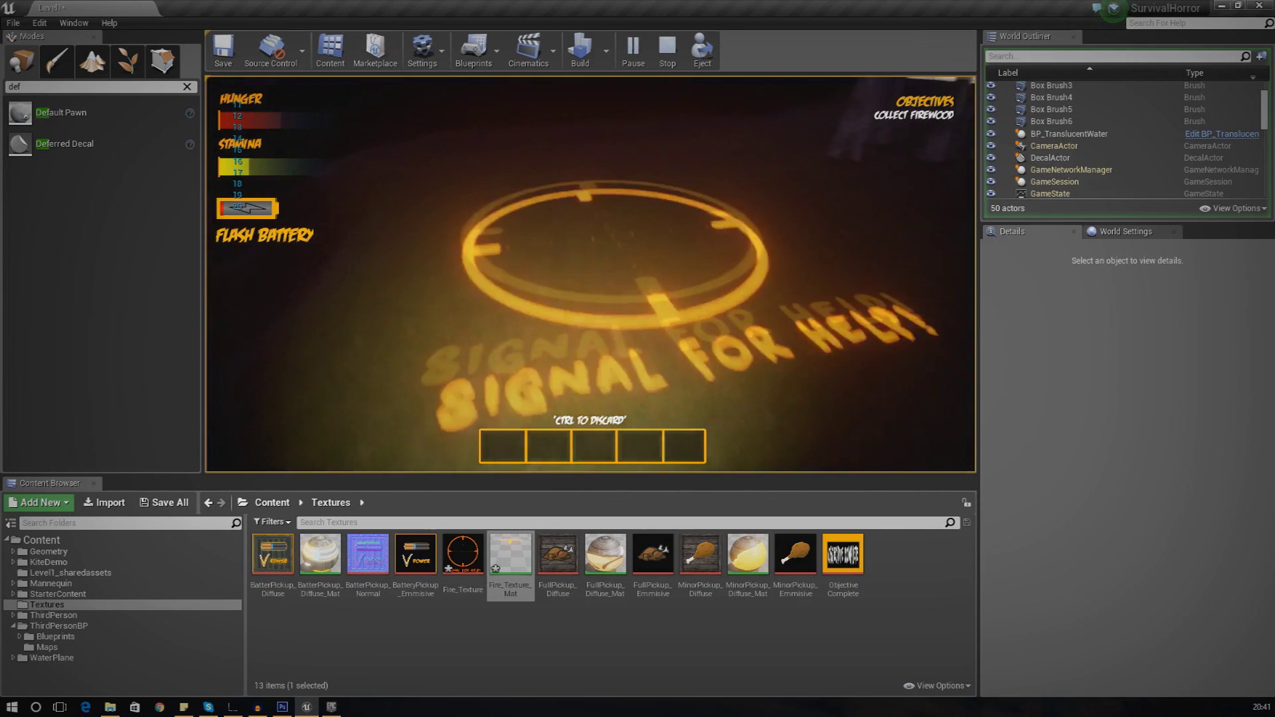
{"action": "key", "text": "Escape"}
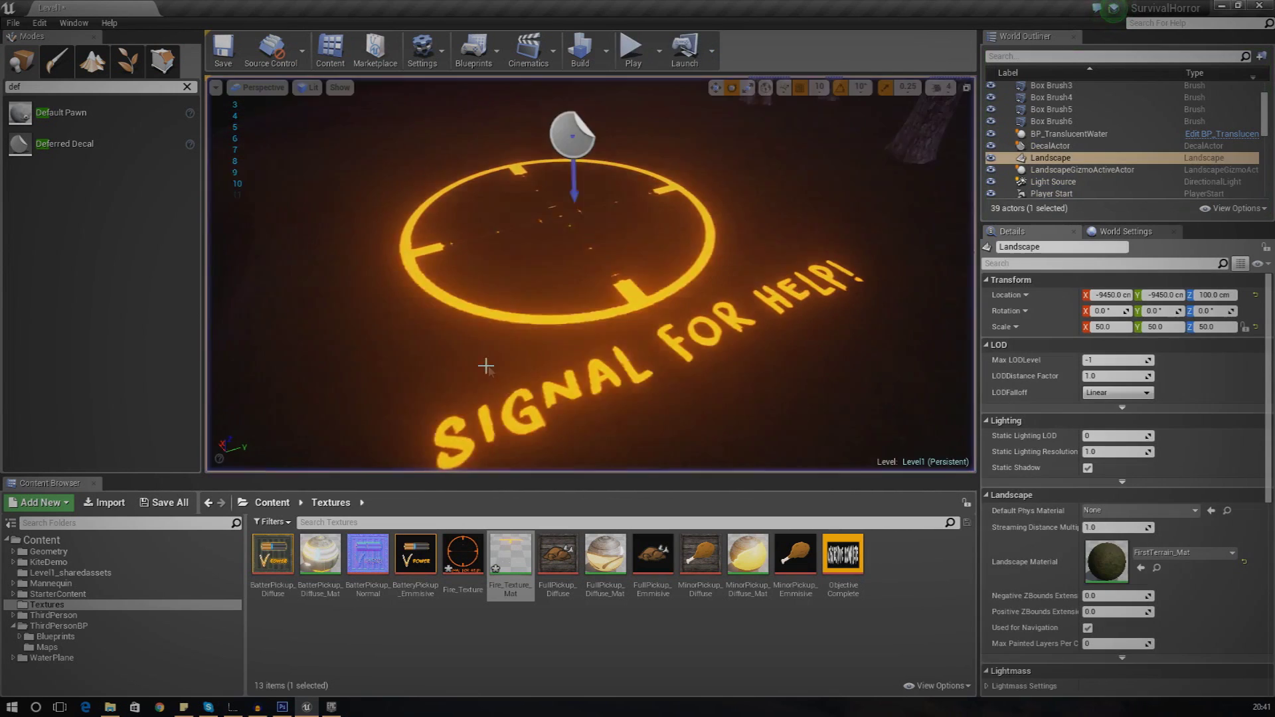
{"action": "key", "text": "w"}
{"action": "right_click_drag", "start_coordinate": [222, 166], "coordinate": [279, 186]}
{"action": "key", "text": "s"}
{"action": "key", "text": "w"}
{"action": "mouse_move", "coordinate": [642, 362]}
{"action": "right_mouse_down"}
{"action": "mouse_move", "coordinate": [584, 352]}
{"action": "mouse_move", "coordinate": [605, 368]}
{"action": "mouse_move", "coordinate": [642, 362]}
{"action": "right_mouse_up"}
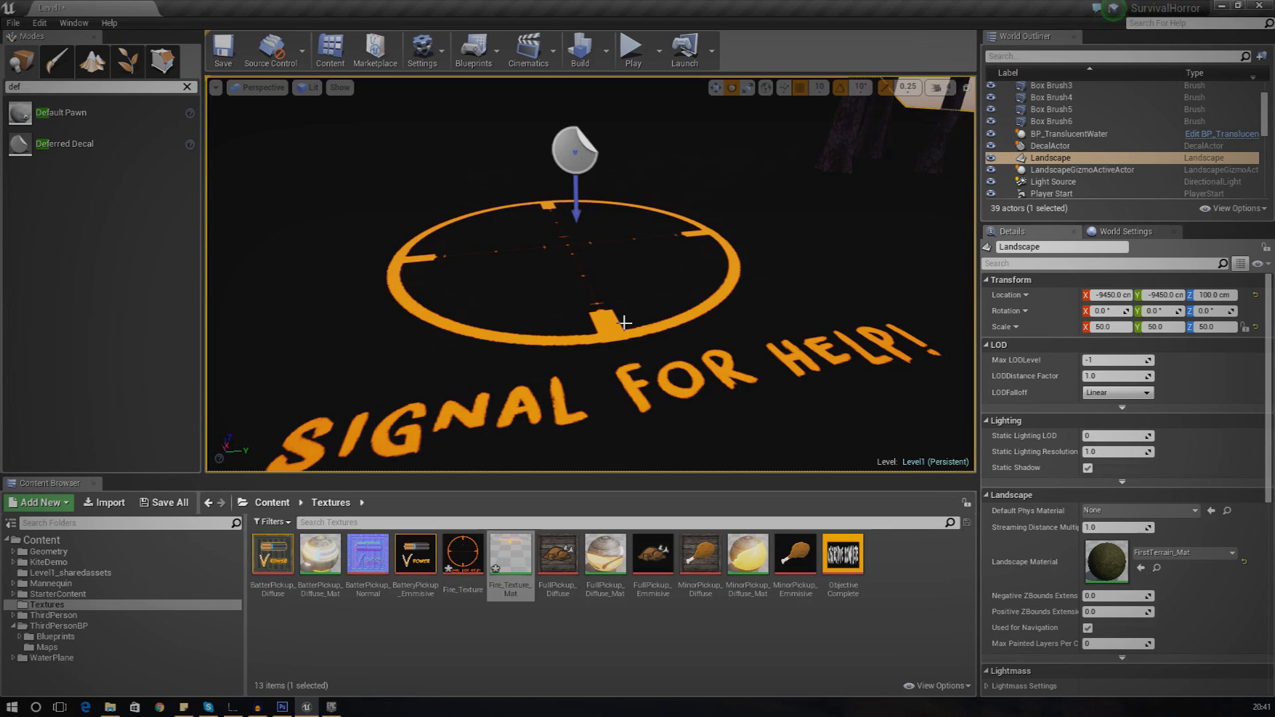
{"action": "right_click_drag", "start_coordinate": [541, 336], "coordinate": [452, 266]}
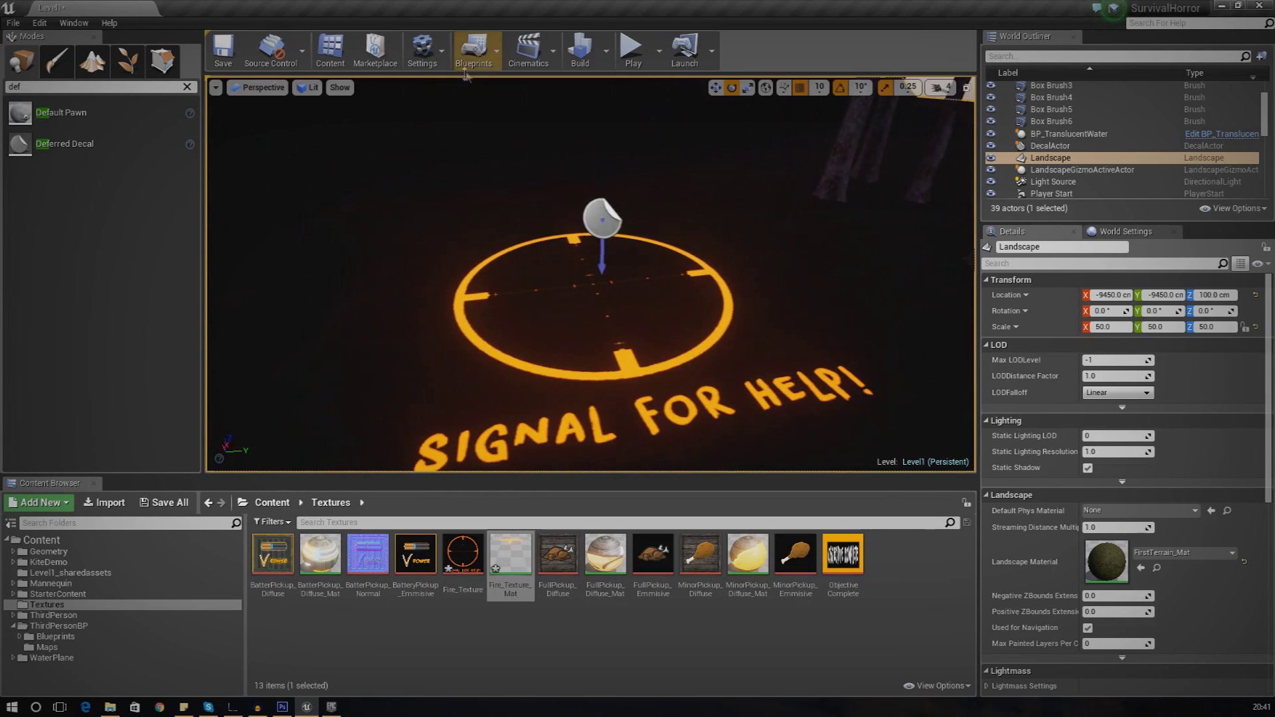
Add a legacy Matinee to the level and move its editor window aside so the signal decal stays in view
{"action": "left_click", "coordinate": [525, 54]}
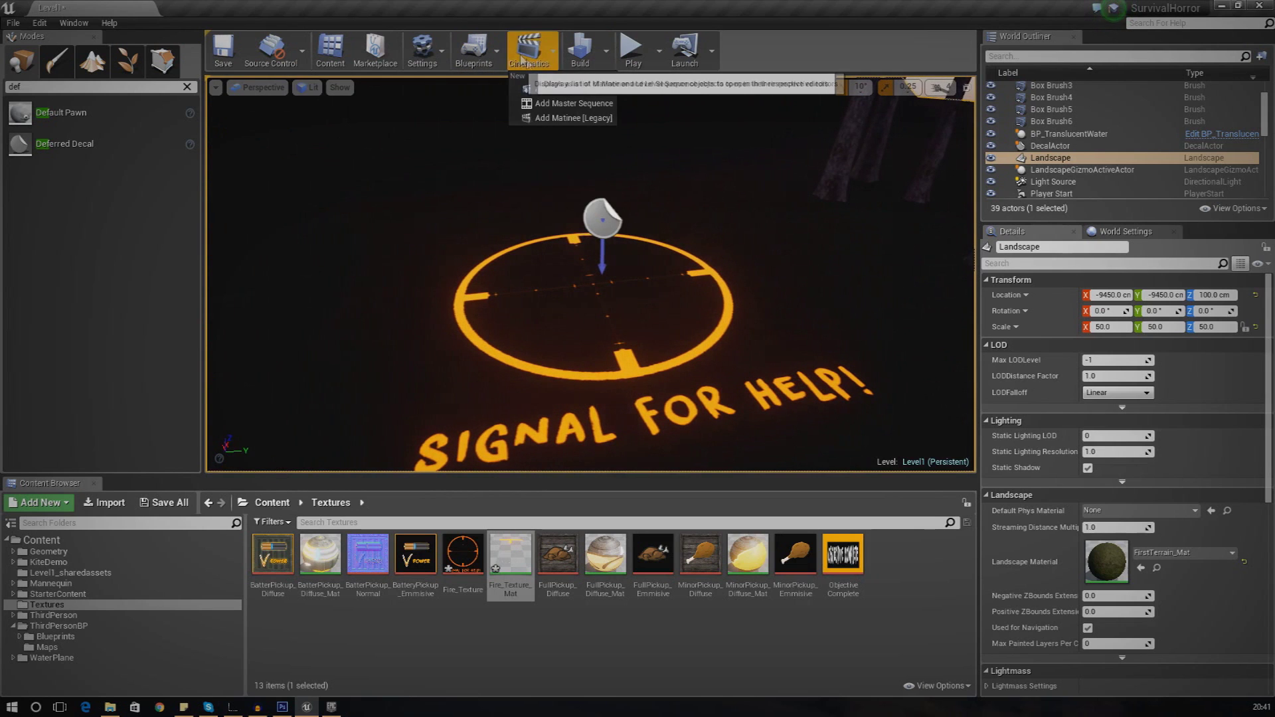
{"action": "left_click", "coordinate": [573, 118]}
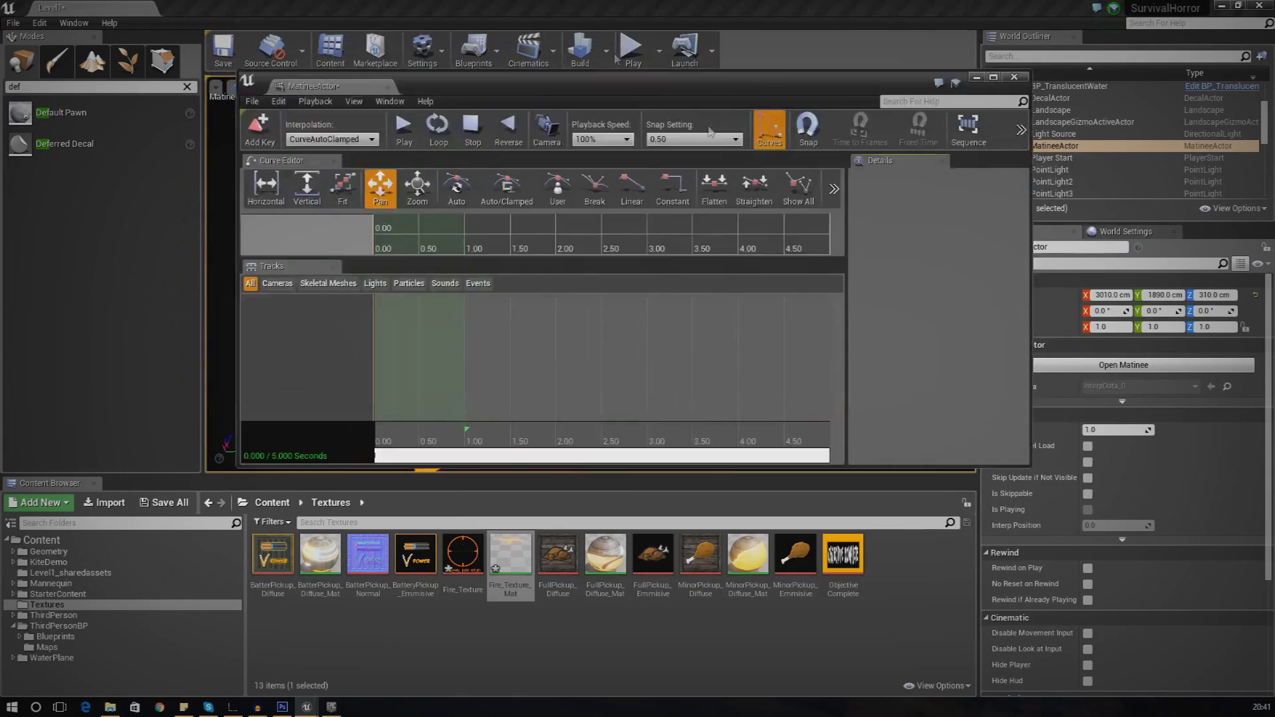
{"action": "left_click_drag", "start_coordinate": [714, 86], "coordinate": [1179, 135]}
{"action": "right_click_drag", "start_coordinate": [567, 307], "coordinate": [658, 288]}
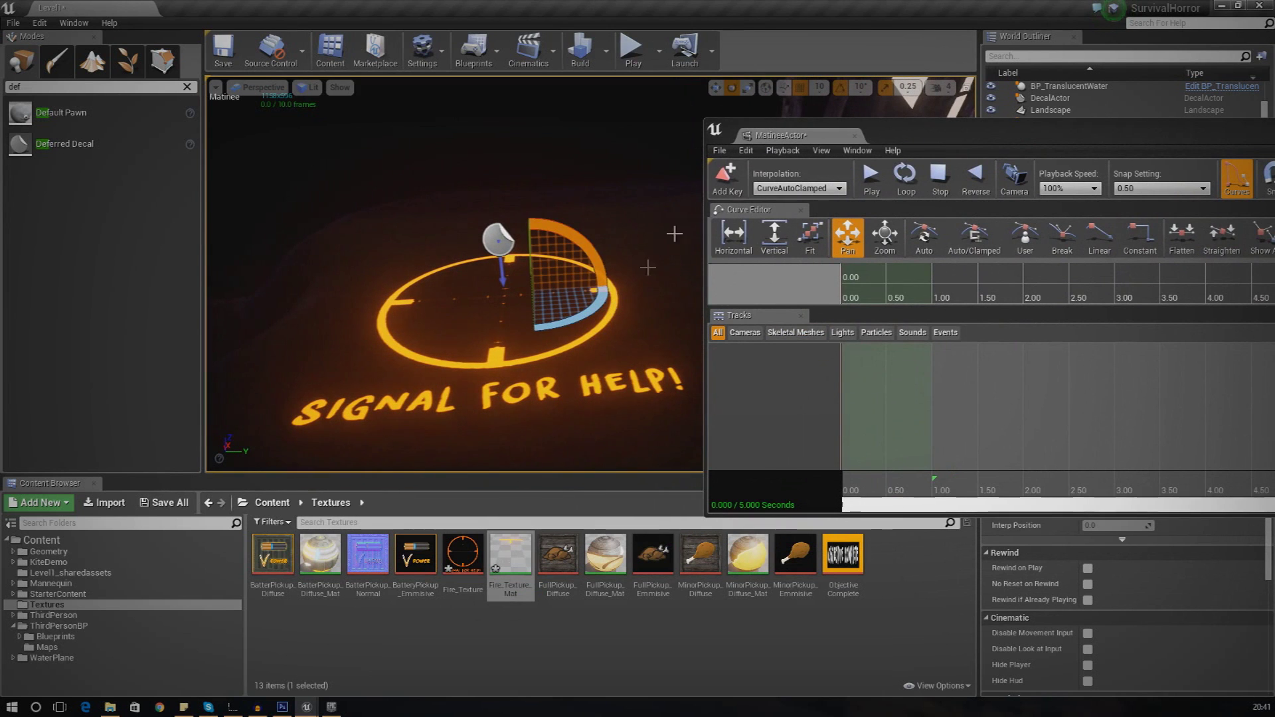
{"action": "left_click_drag", "start_coordinate": [910, 142], "coordinate": [823, 144]}
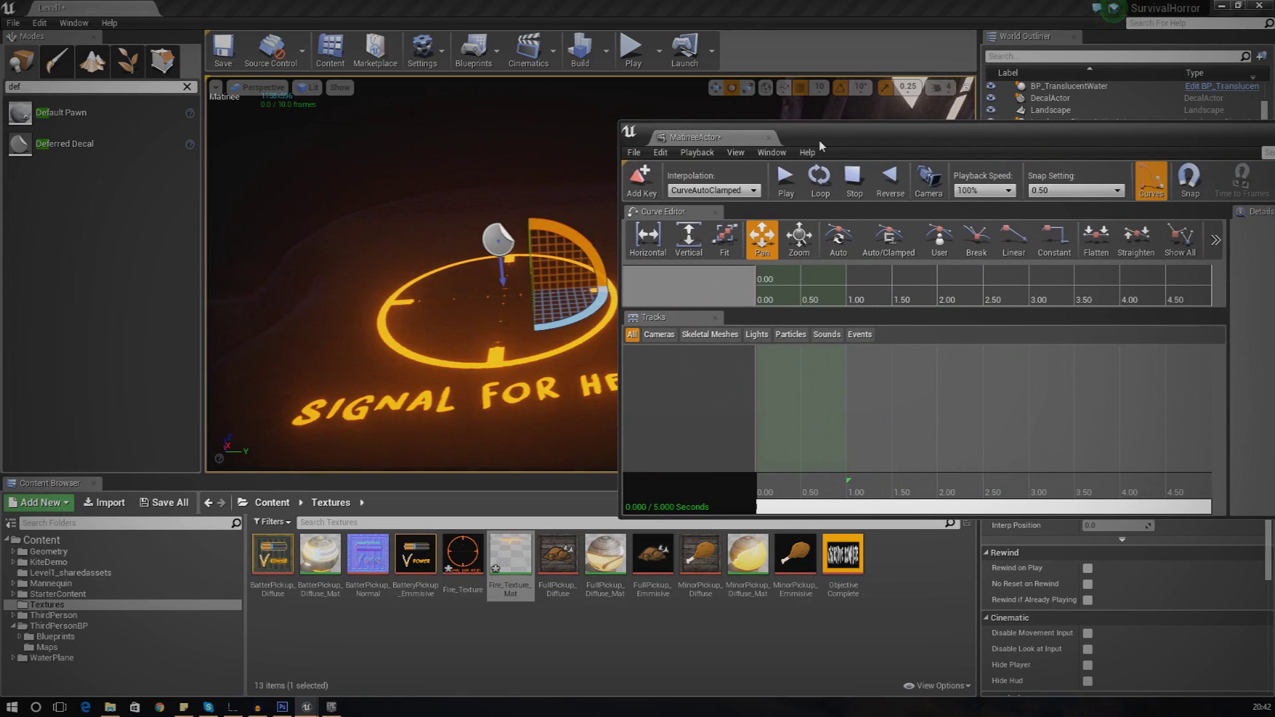
Place the Logs static mesh from the ThirdPersonBP folder inside the decal's circle at X 2680, Y 1830, Z 420 cm
{"action": "left_click", "coordinate": [135, 625]}
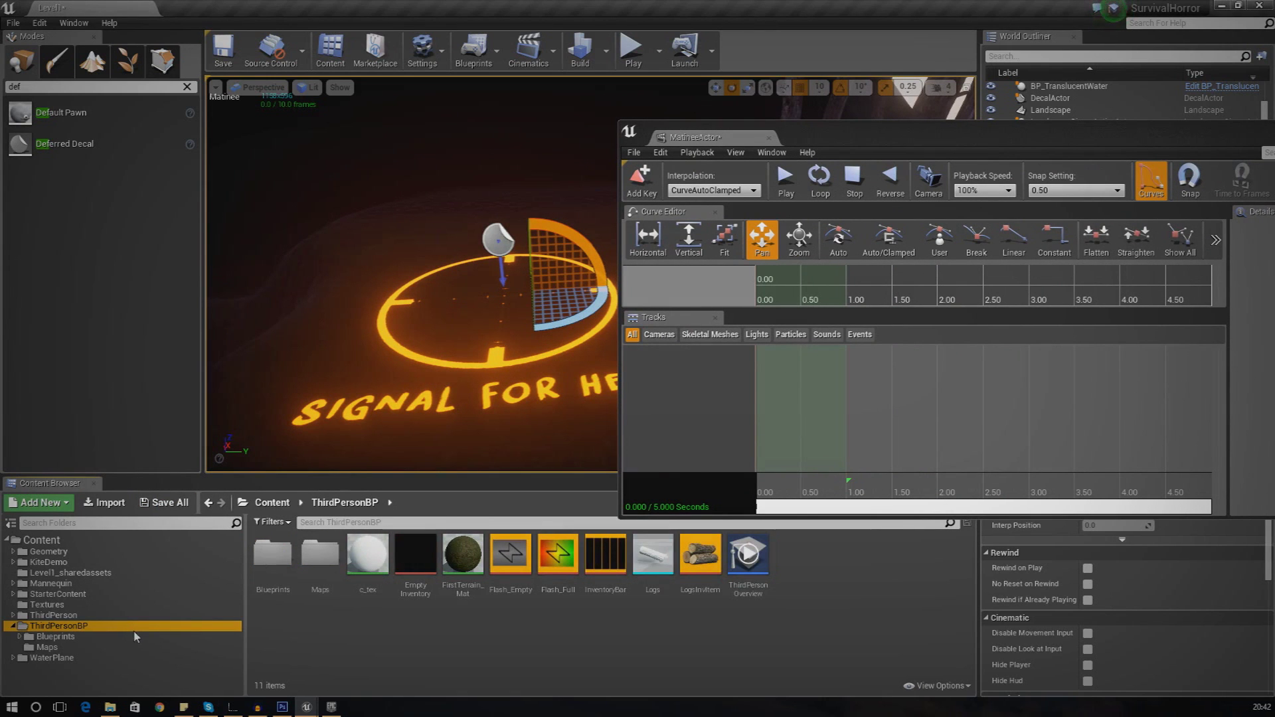
{"action": "left_click", "coordinate": [658, 587]}
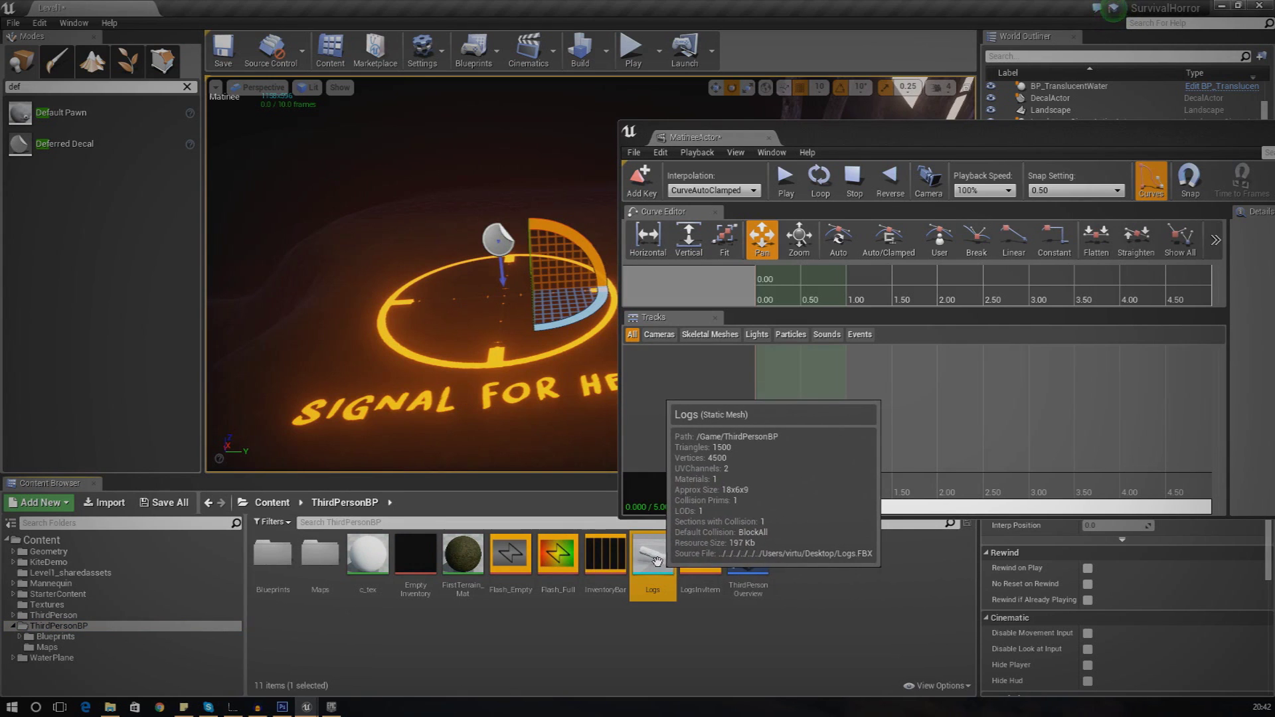
{"action": "left_click_drag", "start_coordinate": [658, 565], "coordinate": [510, 335]}
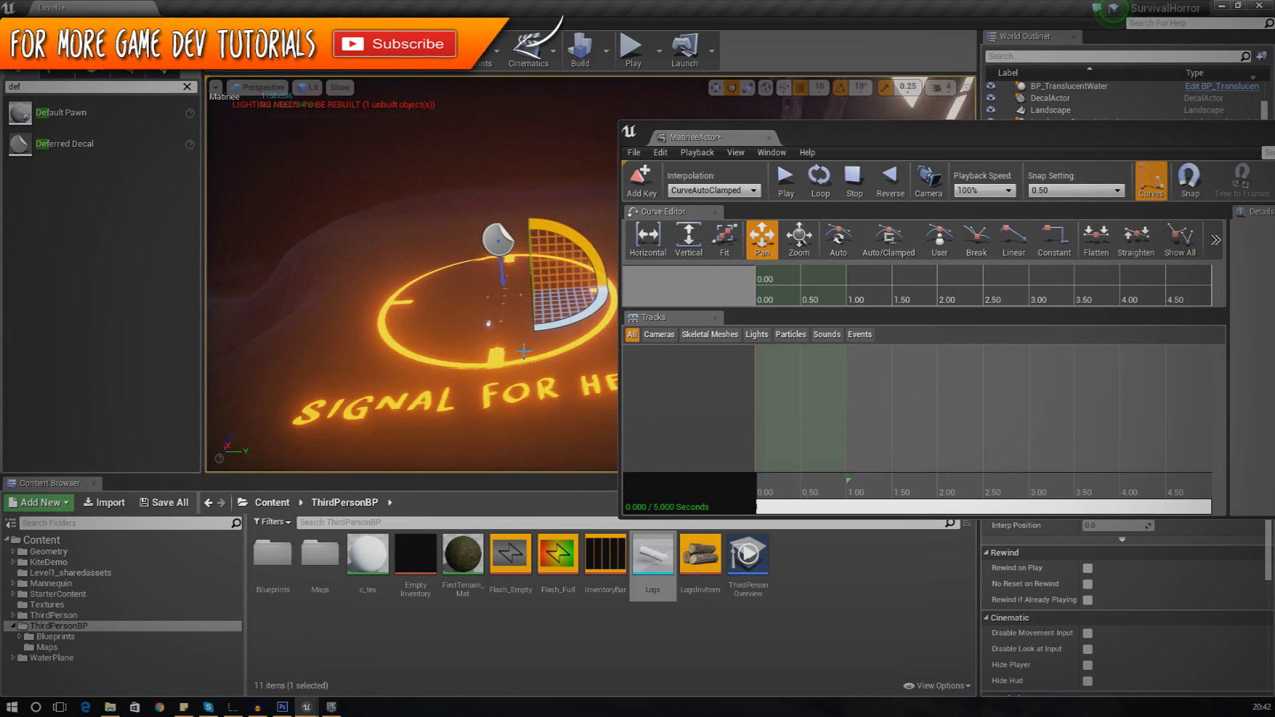
{"action": "left_click", "coordinate": [488, 323]}
{"action": "right_click_drag", "start_coordinate": [569, 312], "coordinate": [525, 327]}
{"action": "key", "text": "w"}
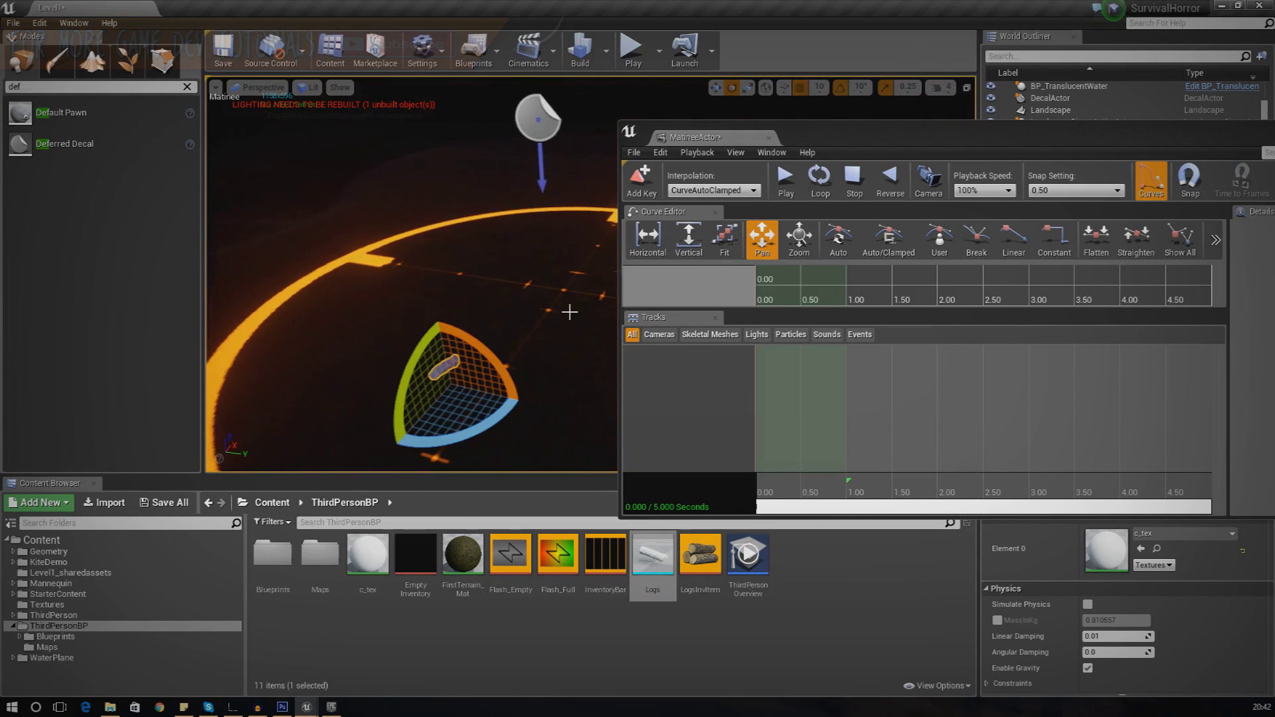
Move the Matinee window out of the viewport and scale the log in the decal's circle uniformly to 8.75
{"action": "left_click_drag", "start_coordinate": [784, 145], "coordinate": [1274, 137]}
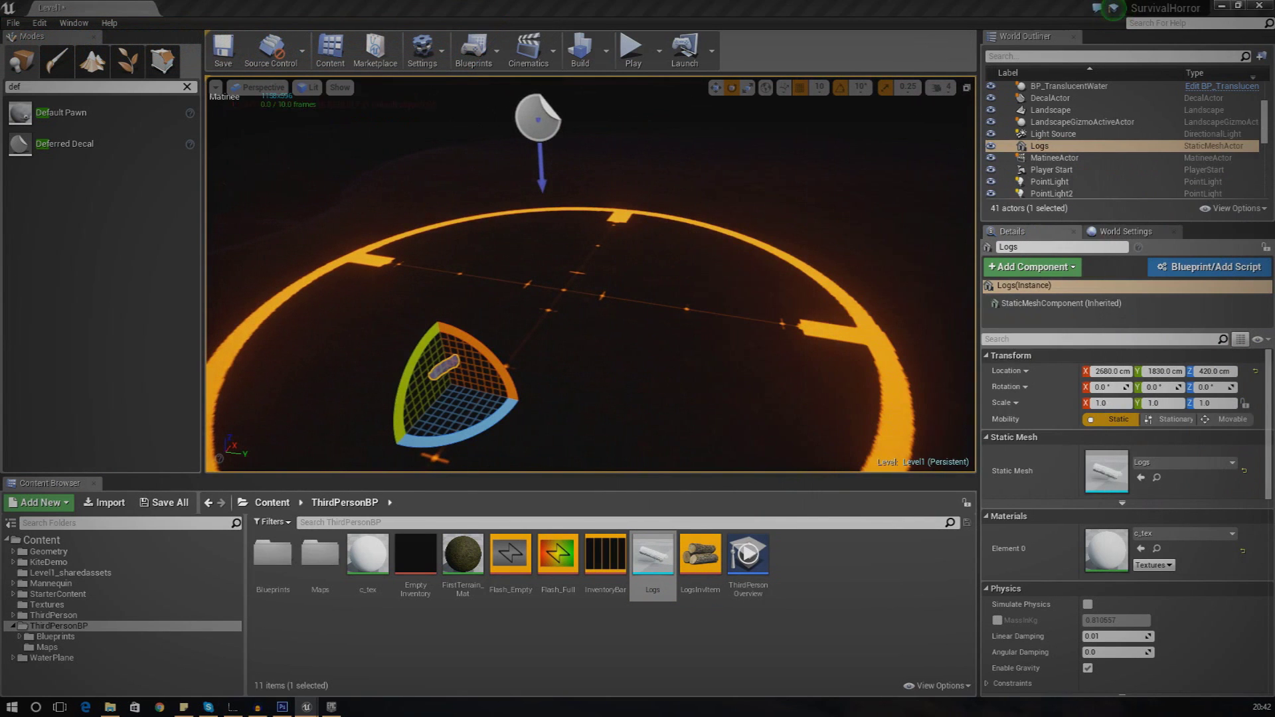
{"action": "key", "text": "w"}
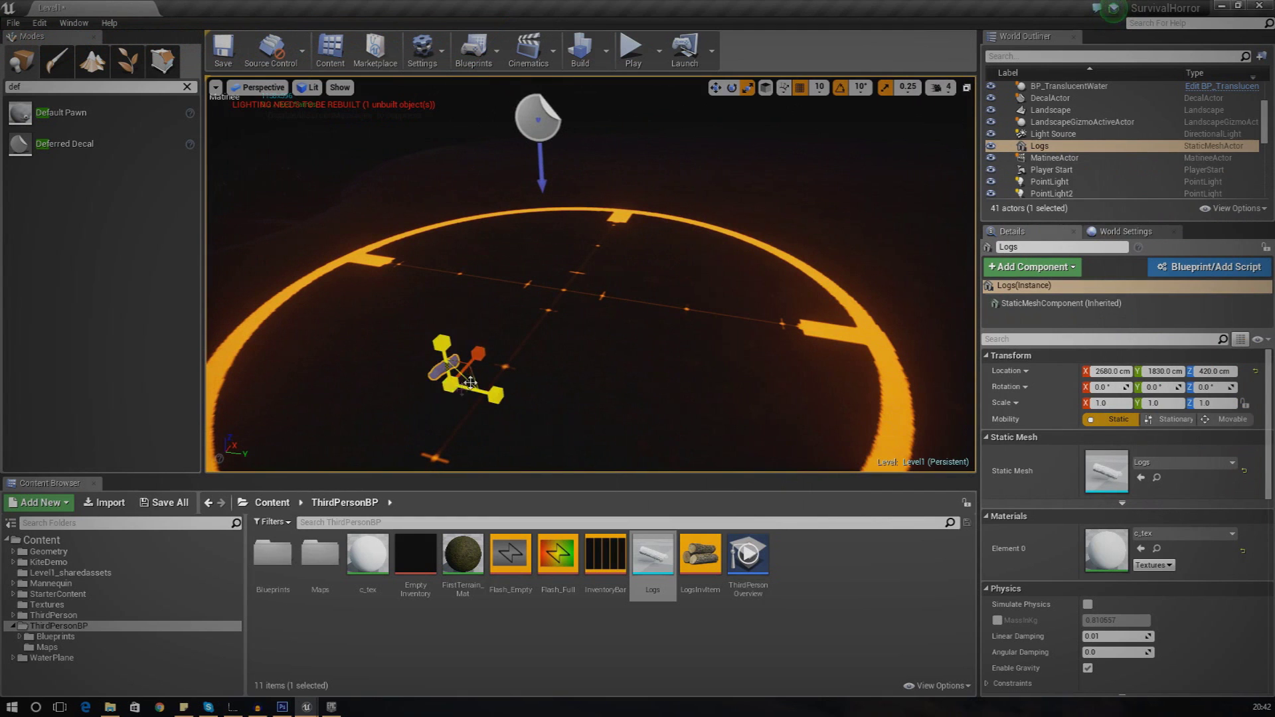
{"action": "left_click_drag", "start_coordinate": [452, 388], "coordinate": [517, 329]}
{"action": "right_click_drag", "start_coordinate": [546, 305], "coordinate": [465, 332]}
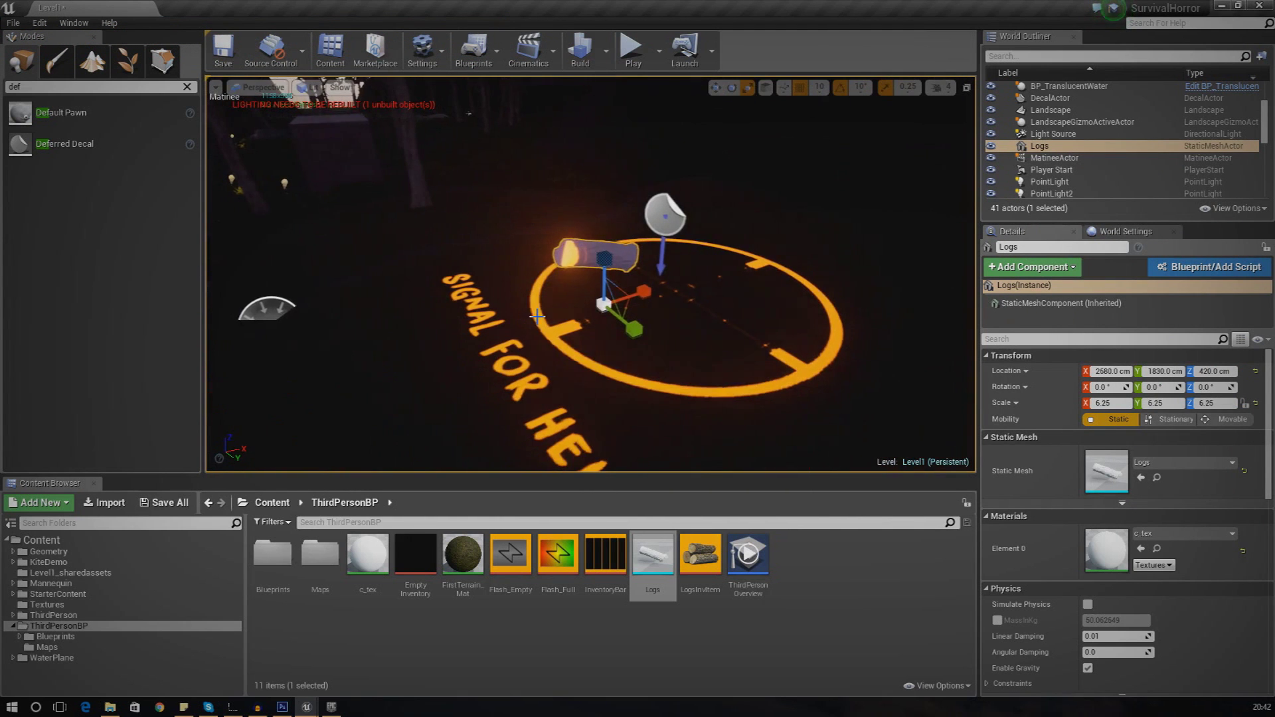
{"action": "left_click_drag", "start_coordinate": [602, 309], "coordinate": [609, 312]}
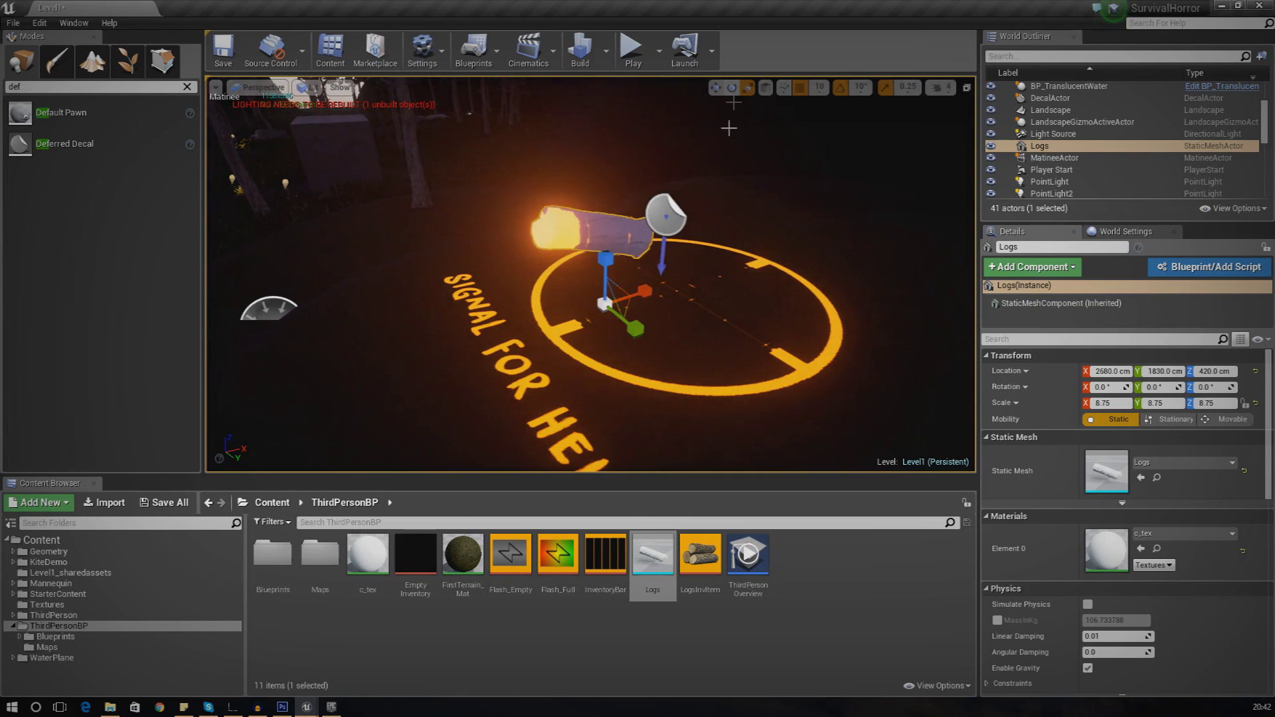
Tilt the log to about 70° around the Y axis and move it to X 2830, Y 1830, Z 450 cm
{"action": "left_click", "coordinate": [731, 87]}
{"action": "left_click_drag", "start_coordinate": [634, 242], "coordinate": [598, 292]}
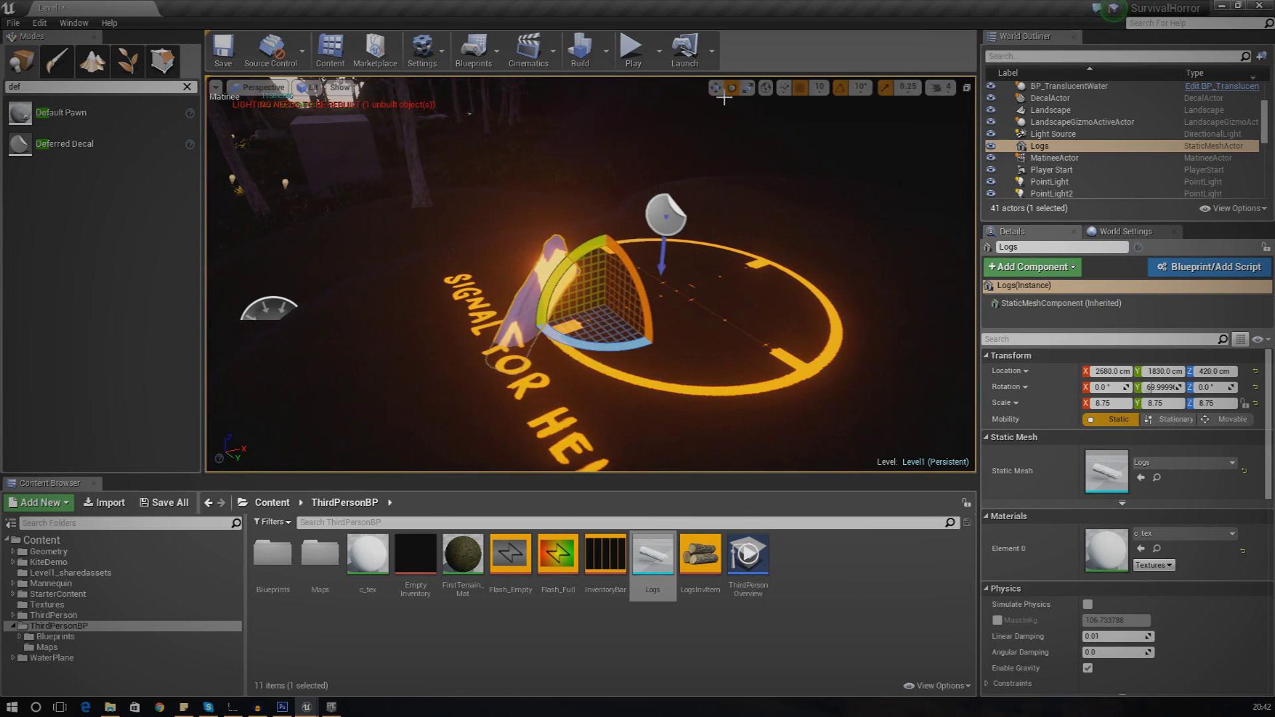
{"action": "left_click", "coordinate": [715, 87]}
{"action": "left_click_drag", "start_coordinate": [623, 314], "coordinate": [715, 270]}
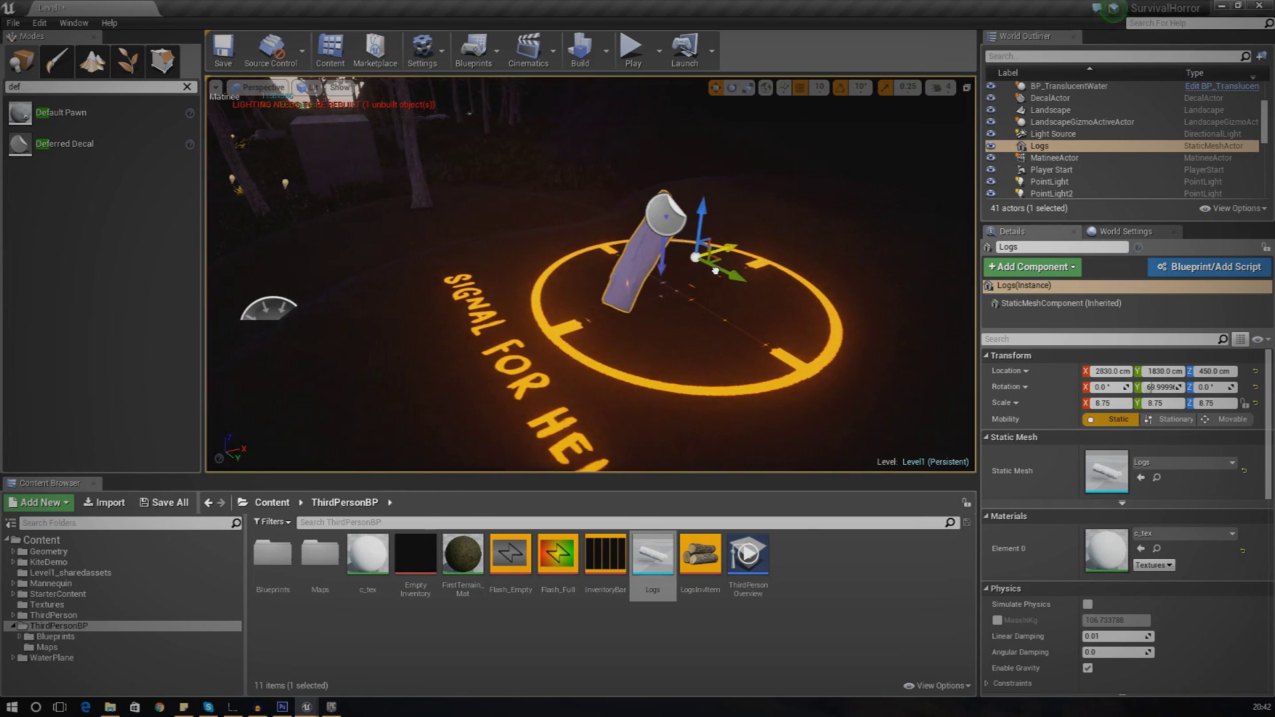
Scale the tilted log uniformly to 6.5 and move it to X 2810, Y 1830, Z 440 cm
{"action": "key", "text": "r"}
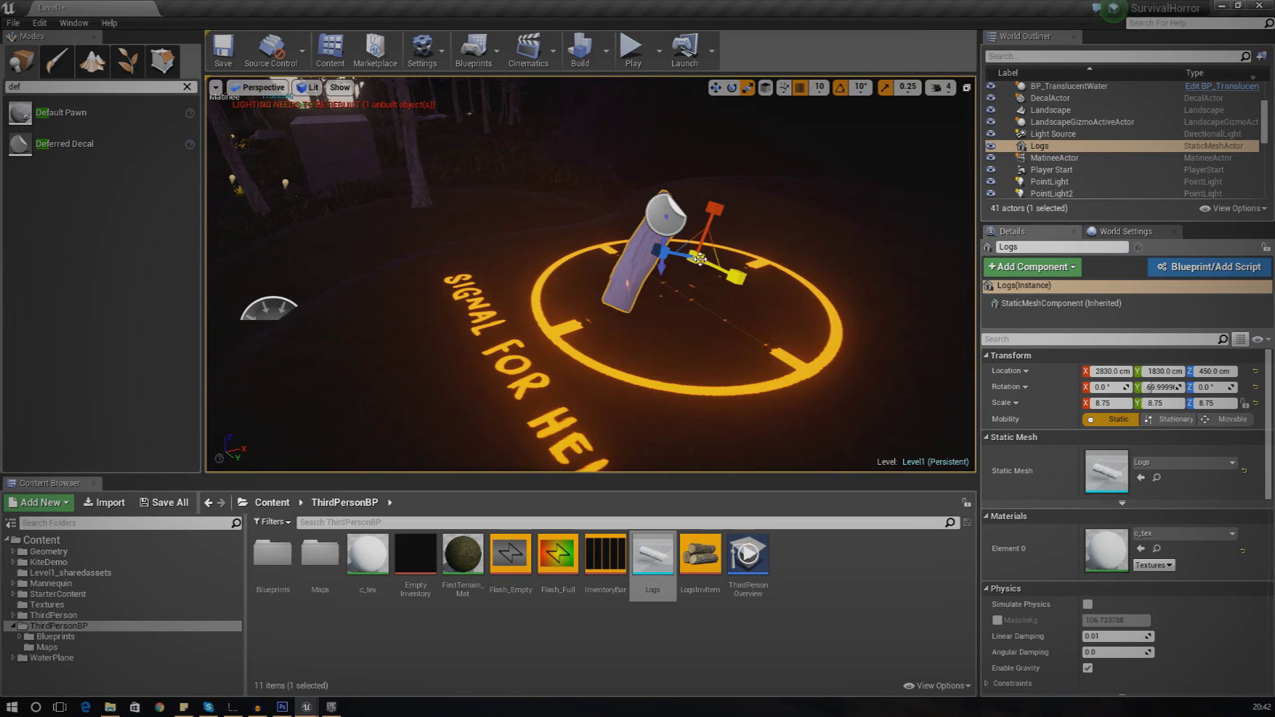
{"action": "left_click_drag", "start_coordinate": [699, 259], "coordinate": [700, 256]}
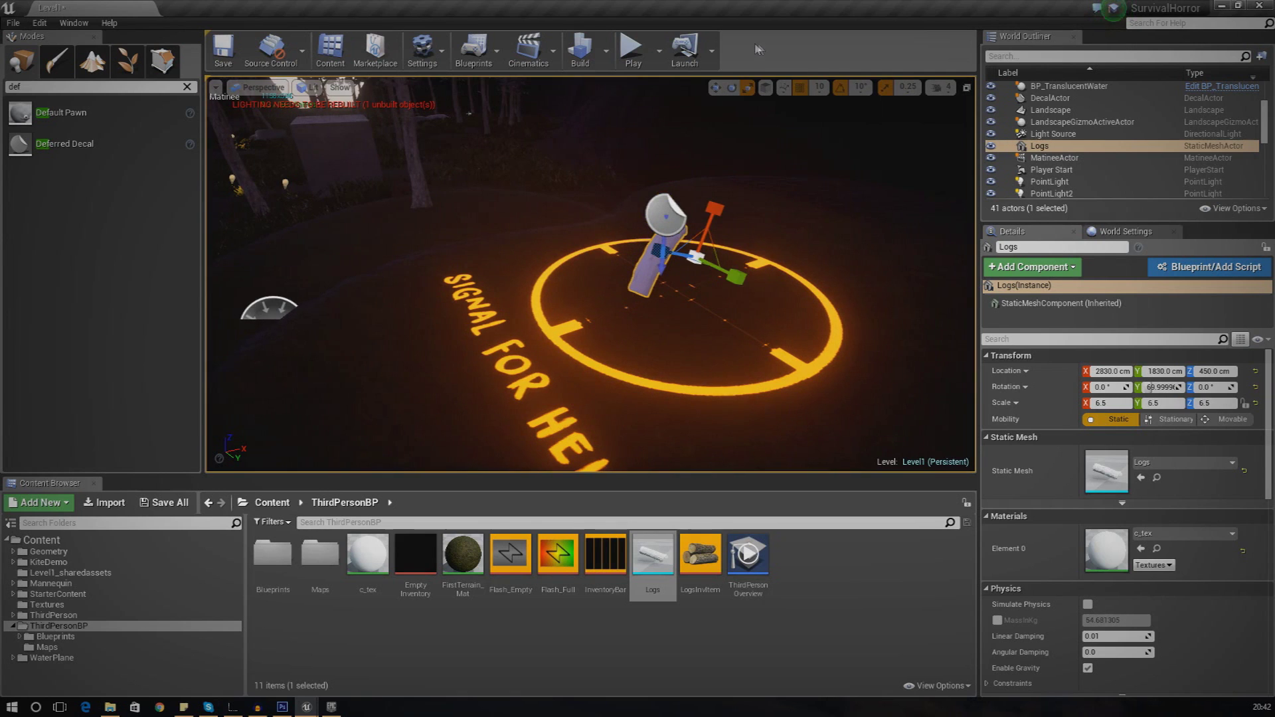
{"action": "key", "text": "w"}
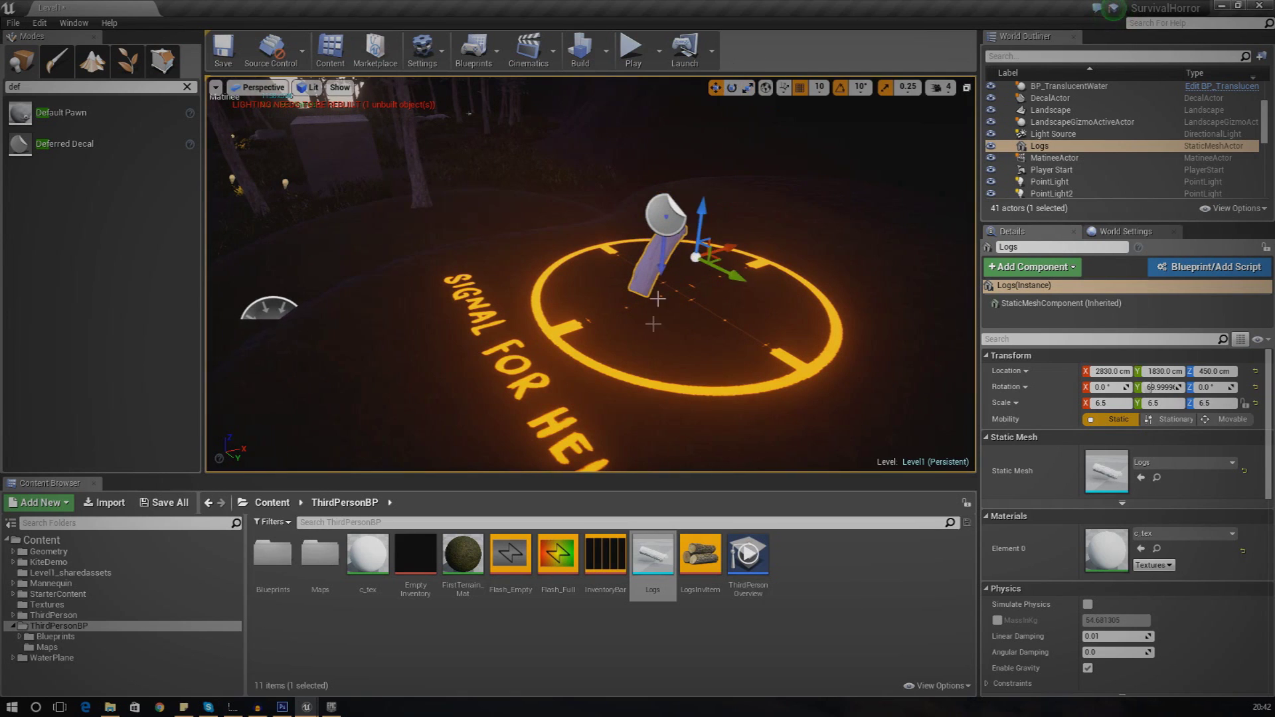
{"action": "left_click", "coordinate": [713, 258]}
{"action": "left_click", "coordinate": [647, 262]}
{"action": "right_click_drag", "start_coordinate": [647, 261], "coordinate": [672, 249]}
{"action": "left_click_drag", "start_coordinate": [672, 249], "coordinate": [639, 250]}
{"action": "left_click_drag", "start_coordinate": [595, 213], "coordinate": [591, 224]}
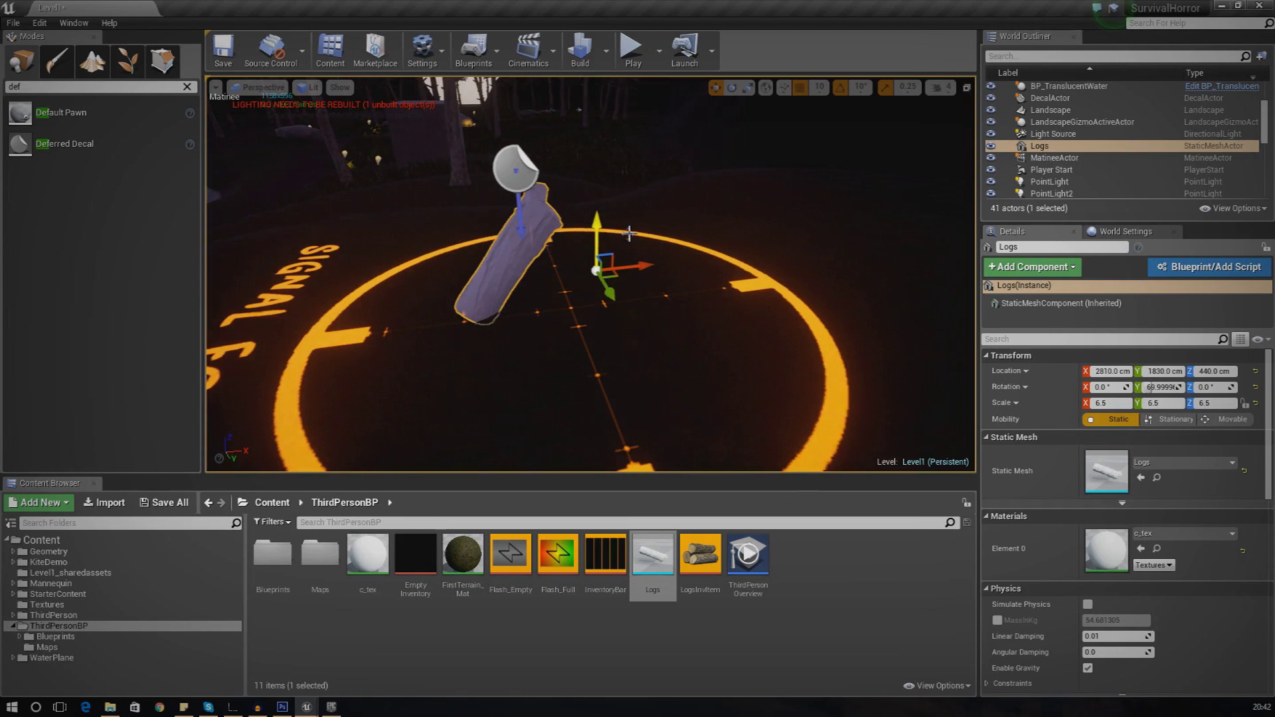
Duplicate the log, rotate the copy to about -160° around the Z axis and move it to X 2750 cm so the two lean together
{"action": "key", "text": "ctrl+w"}
{"action": "key", "text": "e"}
{"action": "left_click_drag", "start_coordinate": [609, 305], "coordinate": [498, 282]}
{"action": "key", "text": "w"}
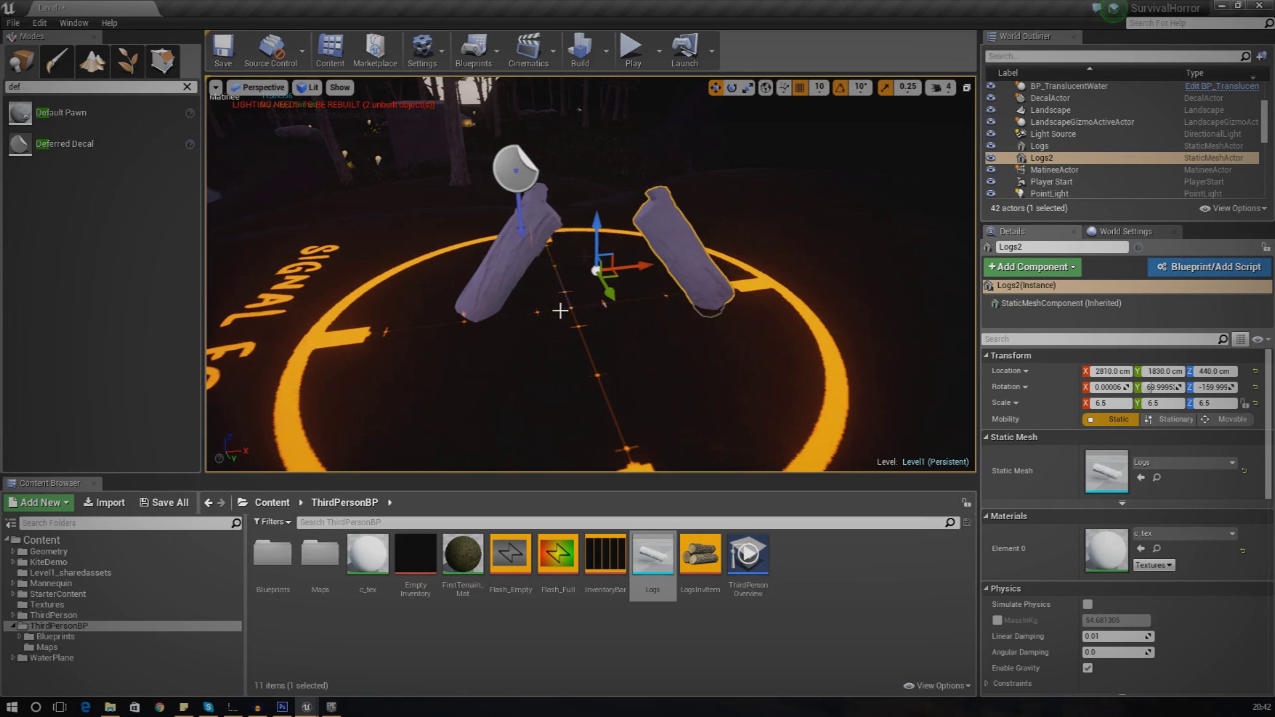
{"action": "left_click_drag", "start_coordinate": [639, 266], "coordinate": [581, 272]}
{"action": "right_click_drag", "start_coordinate": [582, 273], "coordinate": [737, 306]}
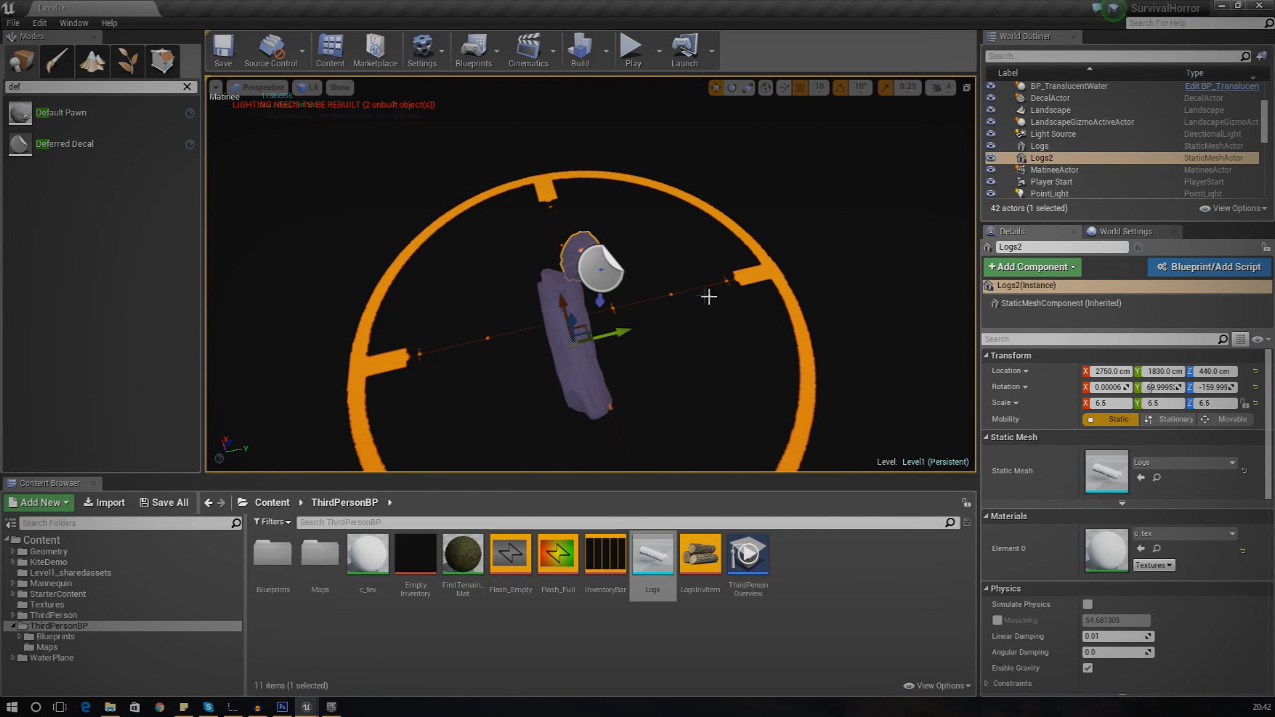
Copy the second log, rotate the copy to 130° around the Z axis and shift it to about Y 1860 cm, completing the pile
{"action": "key", "text": "ctrl+c"}
{"action": "key", "text": "ctrl+v"}
{"action": "left_click", "coordinate": [731, 87]}
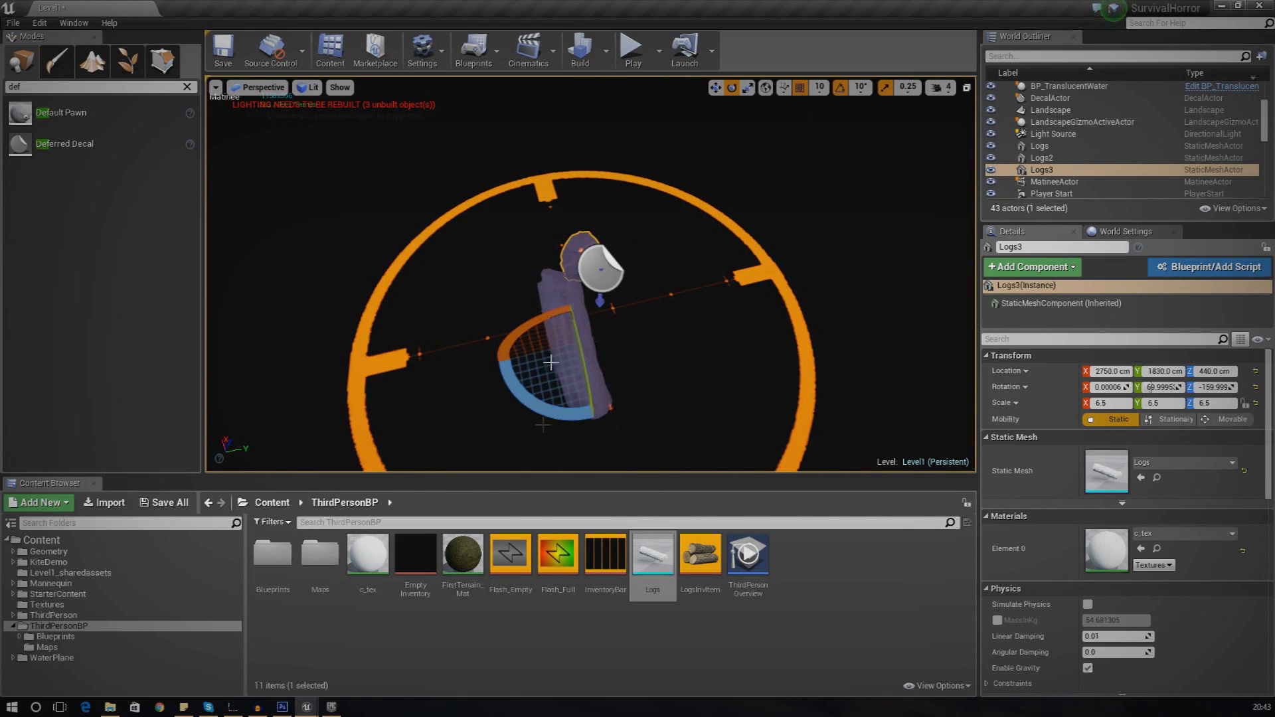
{"action": "left_click_drag", "start_coordinate": [532, 411], "coordinate": [488, 392]}
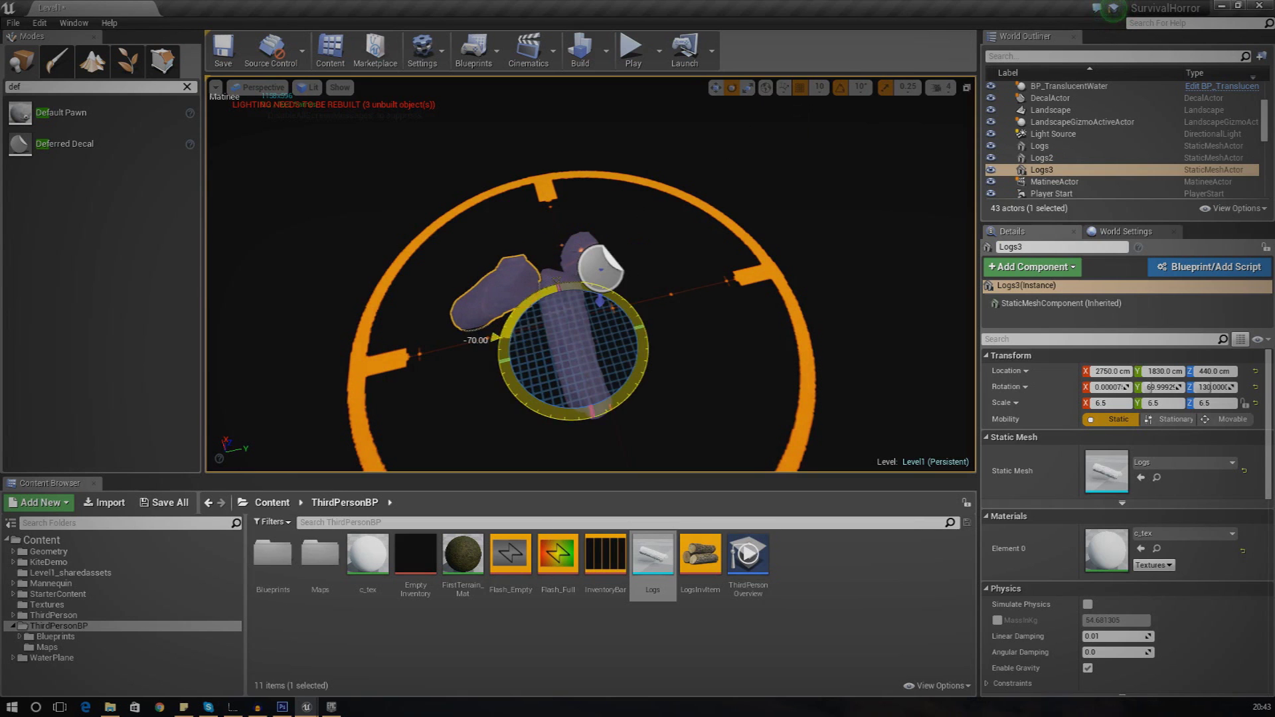
{"action": "left_click", "coordinate": [715, 87]}
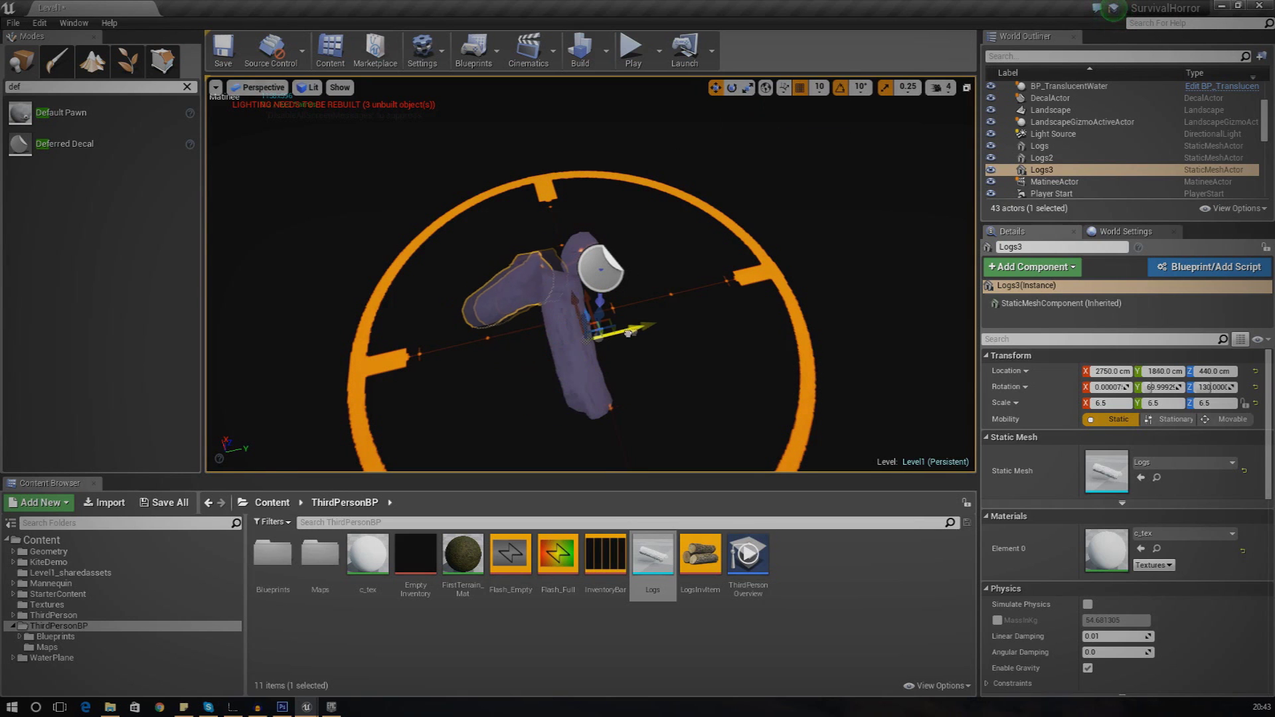
{"action": "left_click_drag", "start_coordinate": [628, 333], "coordinate": [638, 331]}
{"action": "left_click", "coordinate": [690, 356]}
{"action": "right_click_drag", "start_coordinate": [691, 355], "coordinate": [591, 312]}
{"action": "right_click_drag", "start_coordinate": [279, 412], "coordinate": [321, 239]}
{"action": "left_click", "coordinate": [39, 89]}
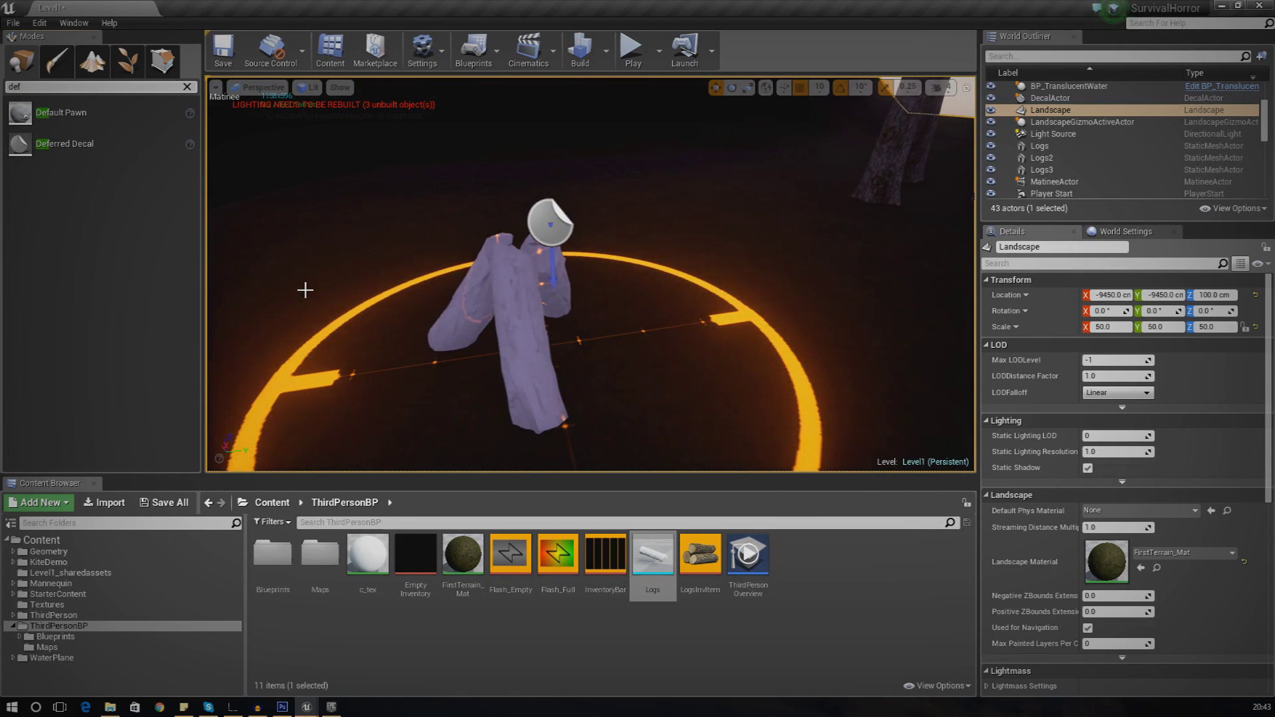
Place the P_Fire particle system from StarterContent's Particles folder among the logs at X 2770, Y 1850, Z 460 cm
{"action": "left_click", "coordinate": [84, 595]}
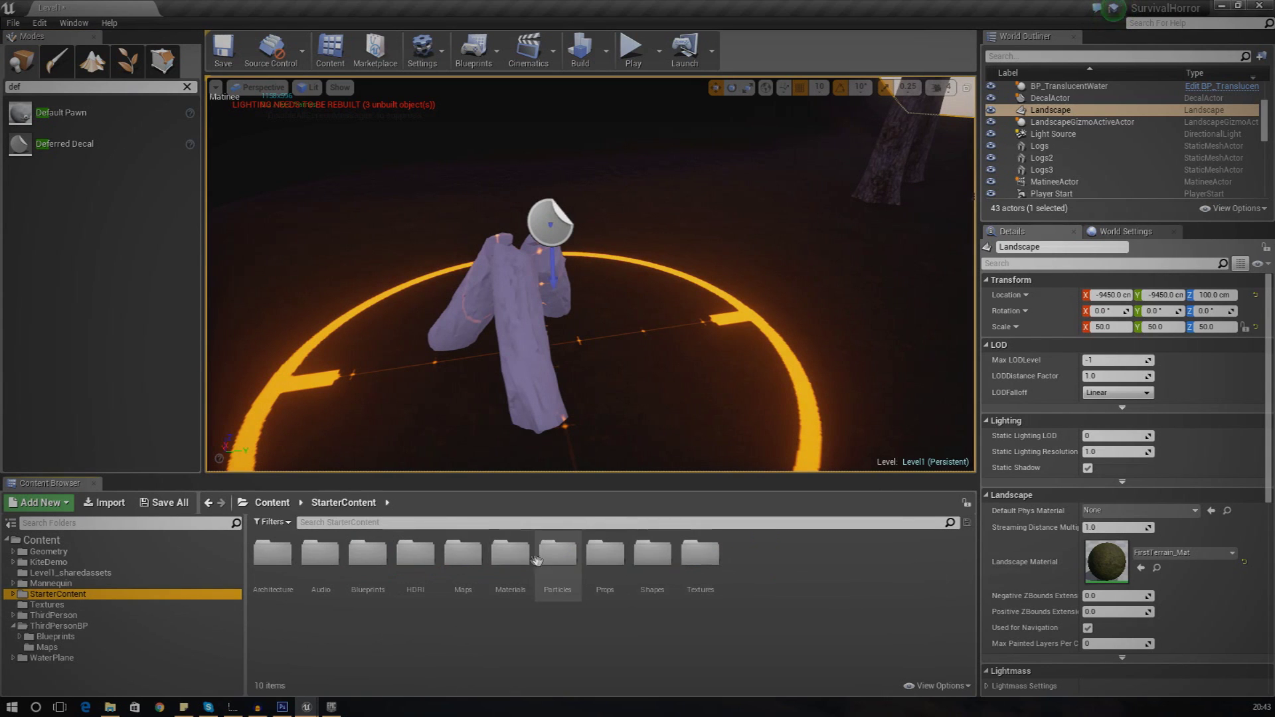
{"action": "double_click", "coordinate": [558, 556]}
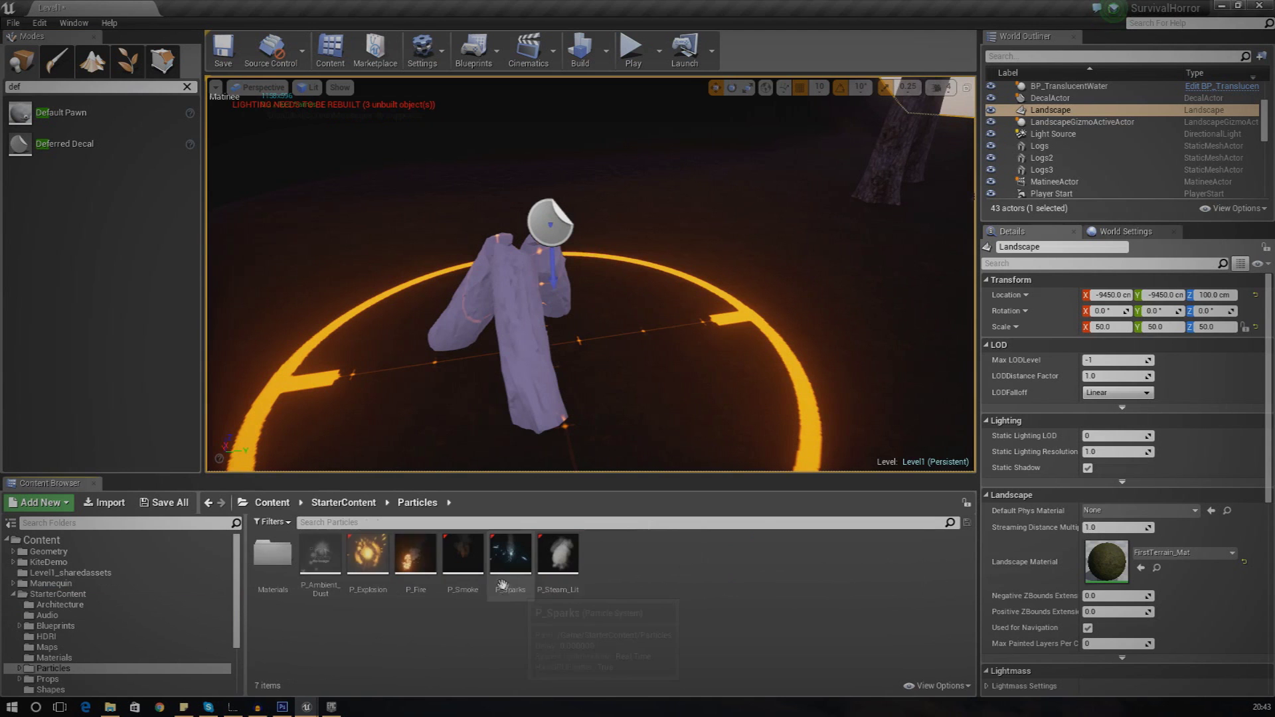
{"action": "left_click", "coordinate": [415, 554]}
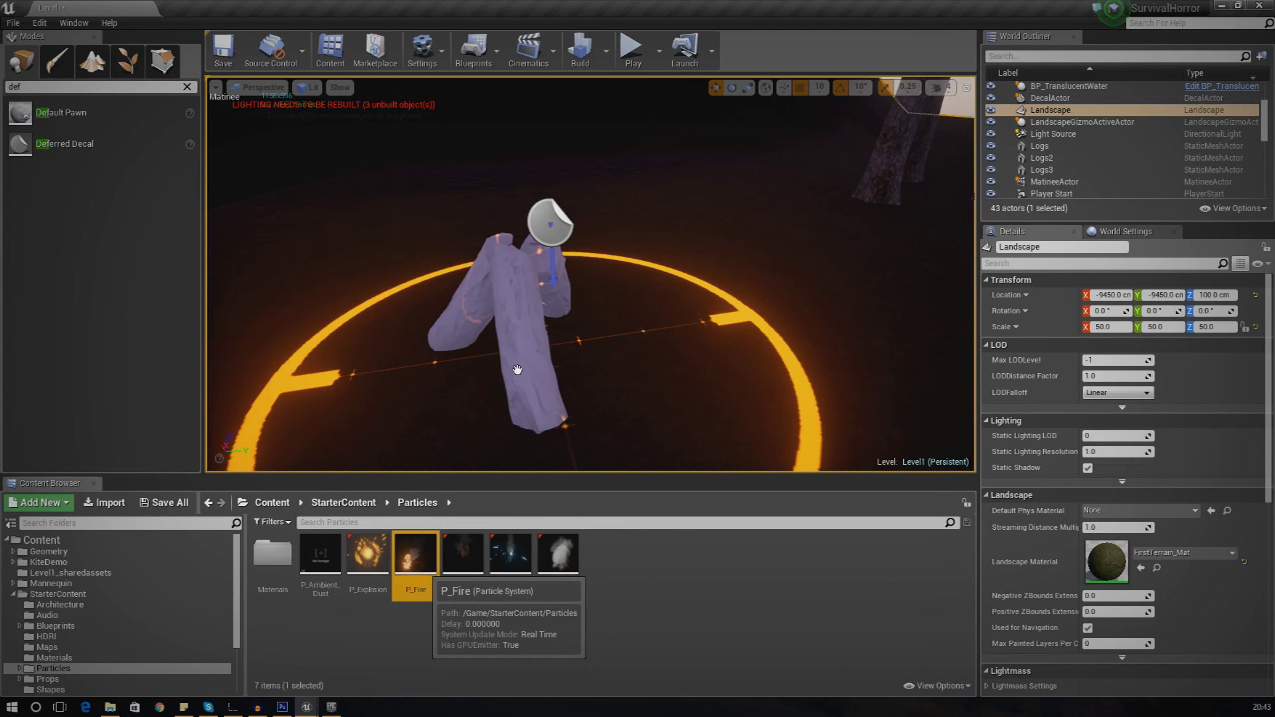
{"action": "left_click_drag", "start_coordinate": [515, 371], "coordinate": [530, 355]}
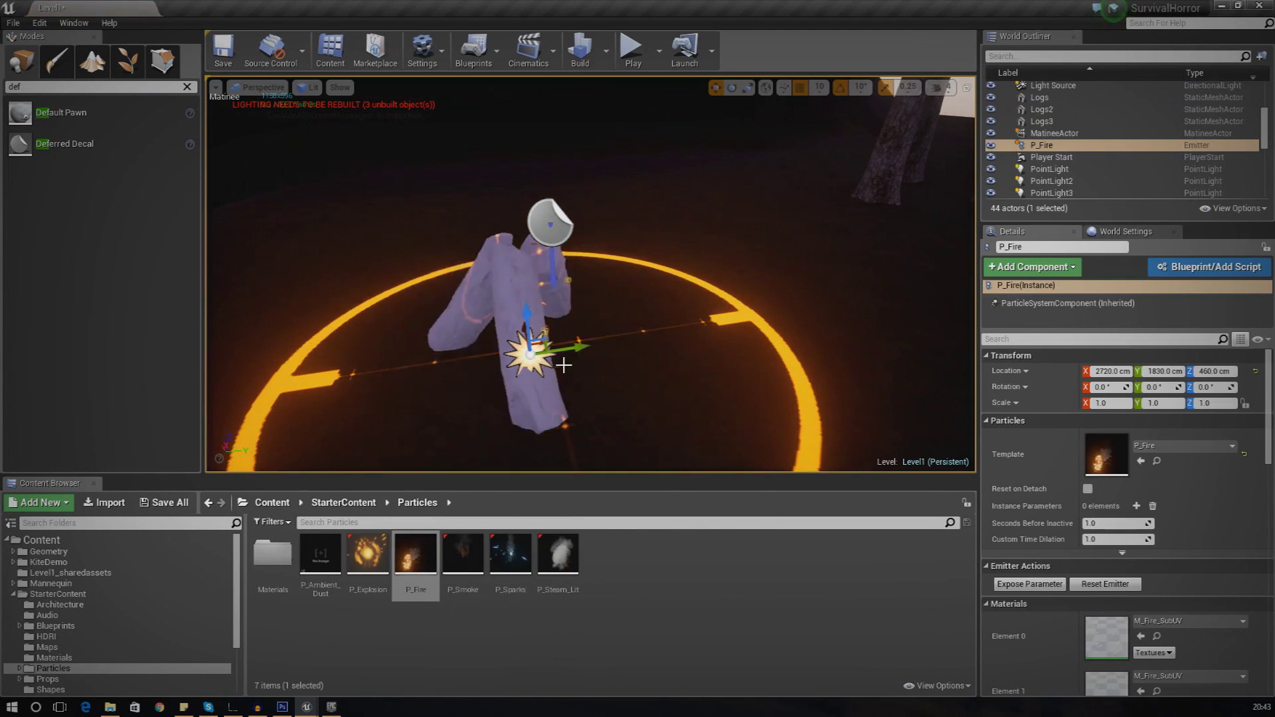
{"action": "right_click_drag", "start_coordinate": [688, 378], "coordinate": [677, 370]}
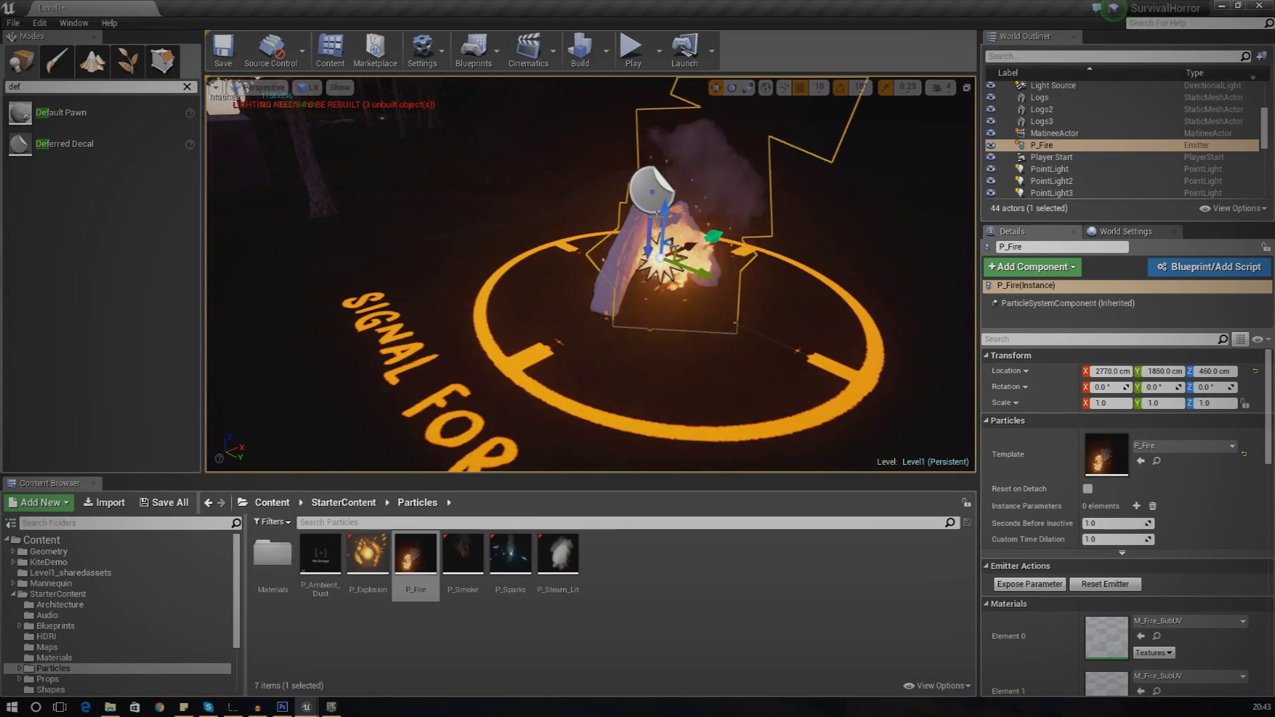
Lower the fire emitter to Z 430 cm, scale it up uniformly to about 1.75 and deselect it
{"action": "right_click_drag", "start_coordinate": [774, 114], "coordinate": [734, 114]}
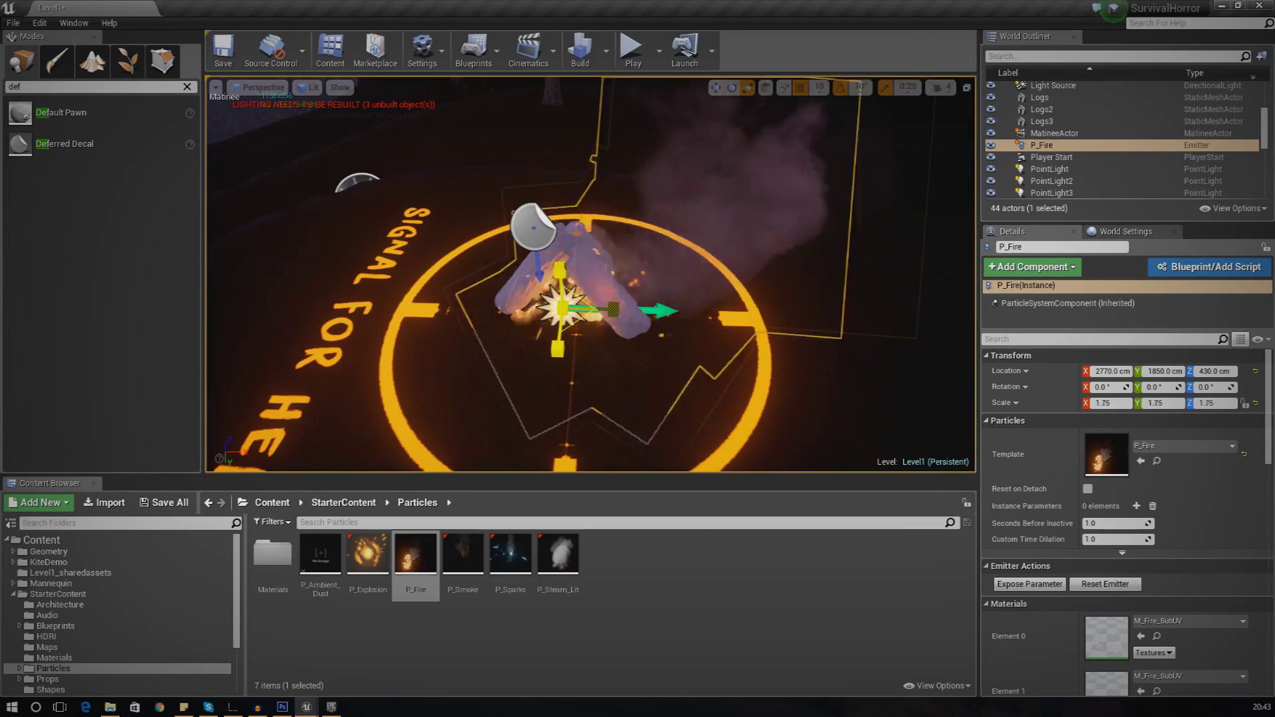
{"action": "left_click_drag", "start_coordinate": [563, 308], "coordinate": [584, 295]}
{"action": "left_click_drag", "start_coordinate": [1129, 403], "coordinate": [1118, 403]}
{"action": "left_click", "coordinate": [645, 378]}
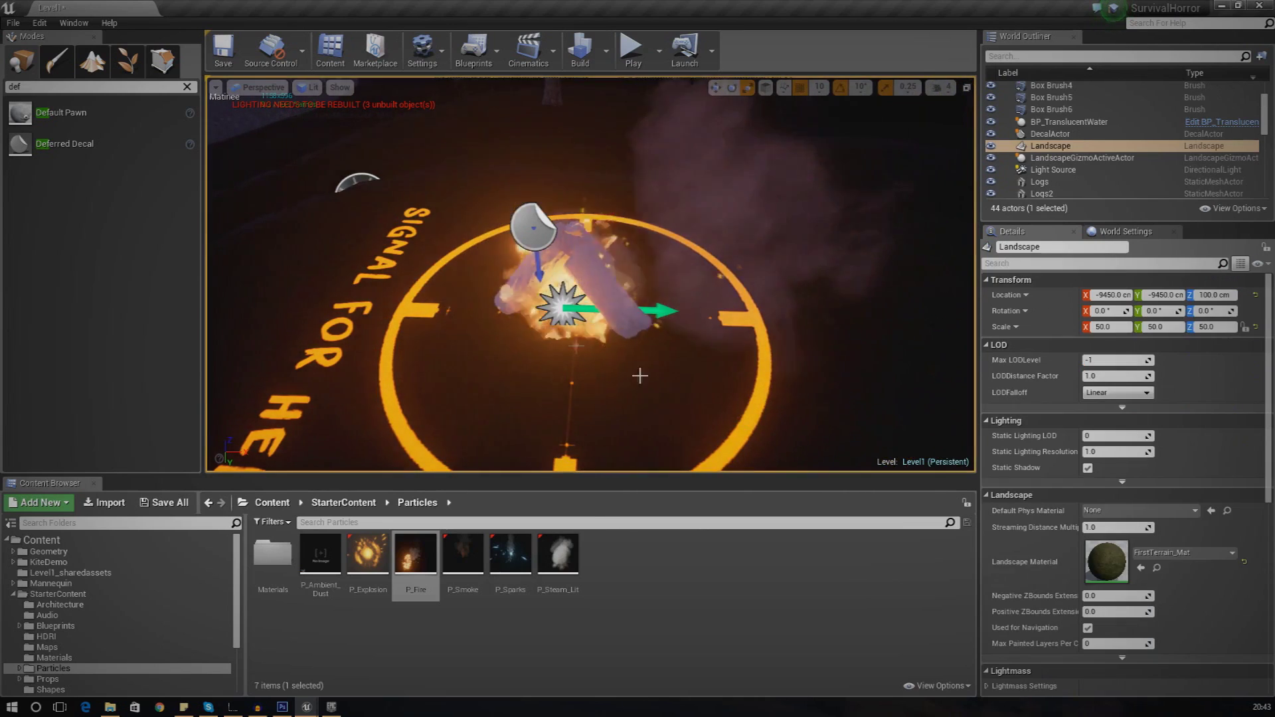
Play the level, allowing Matinee to close, run to the signal fire, inspect it from several sides and stop the game
{"action": "right_click_drag", "start_coordinate": [376, 212], "coordinate": [641, 192]}
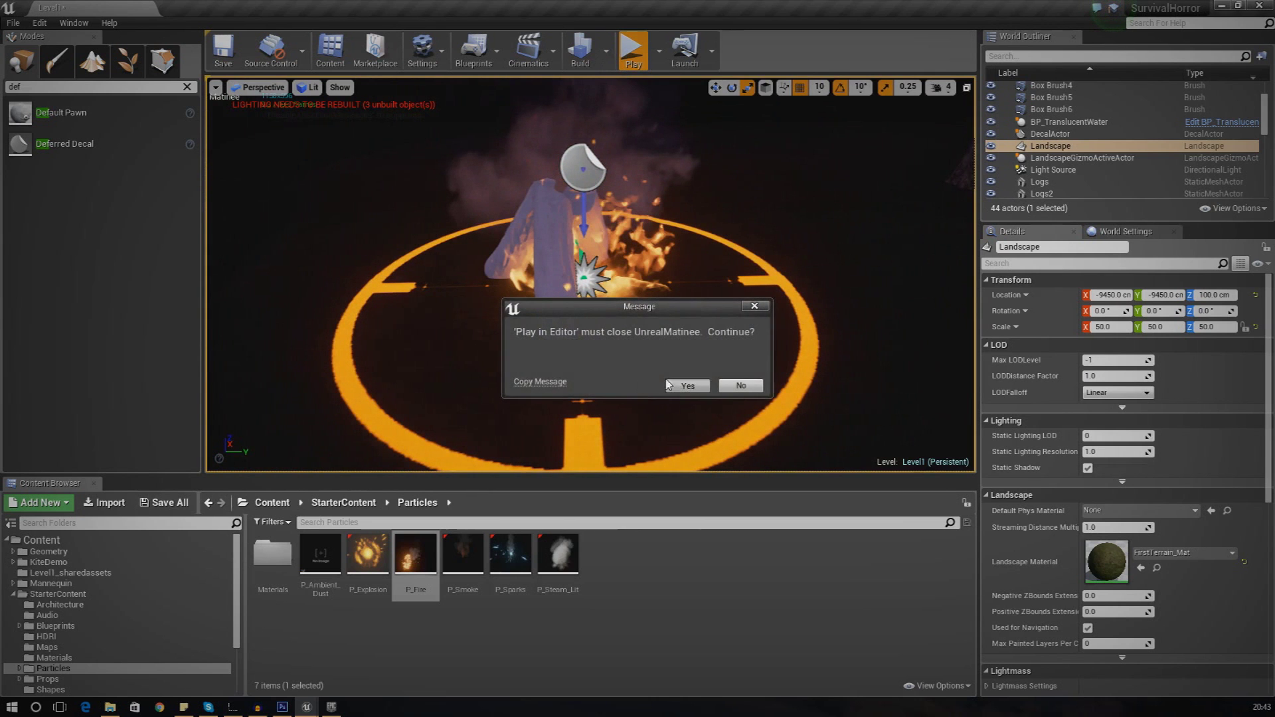
{"action": "left_click", "coordinate": [632, 50]}
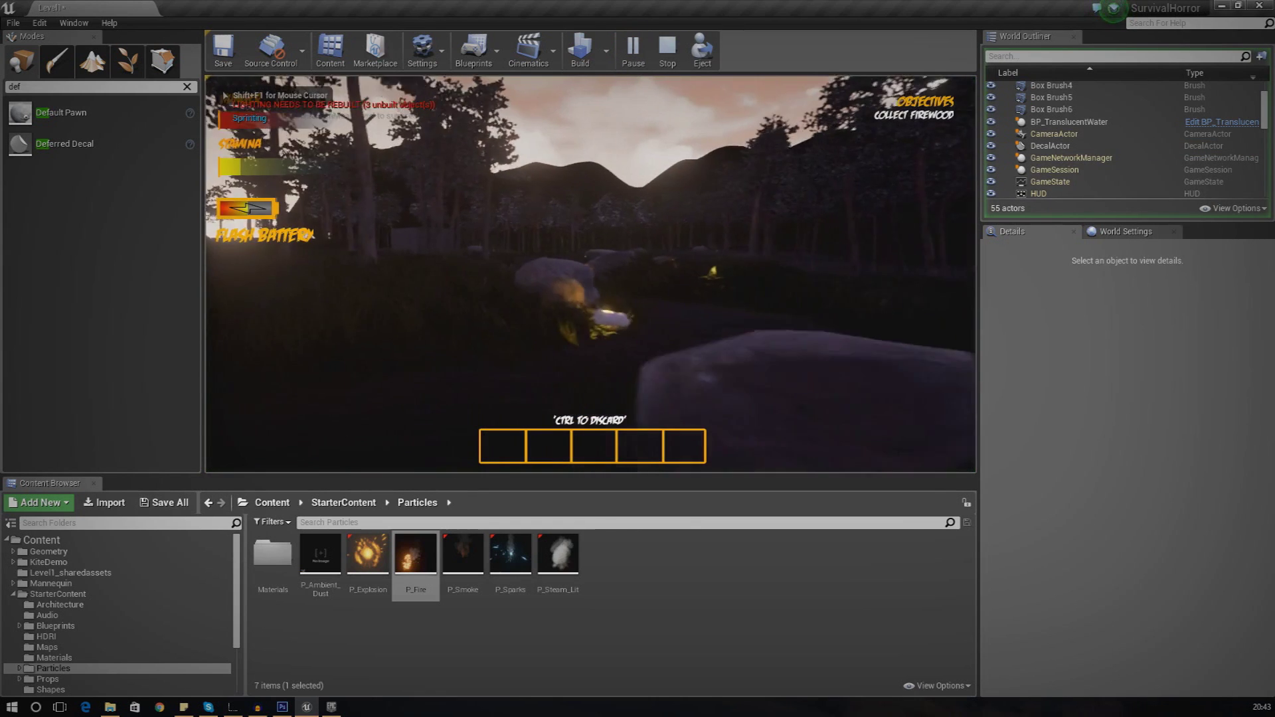
{"action": "key", "text": "shift+w"}
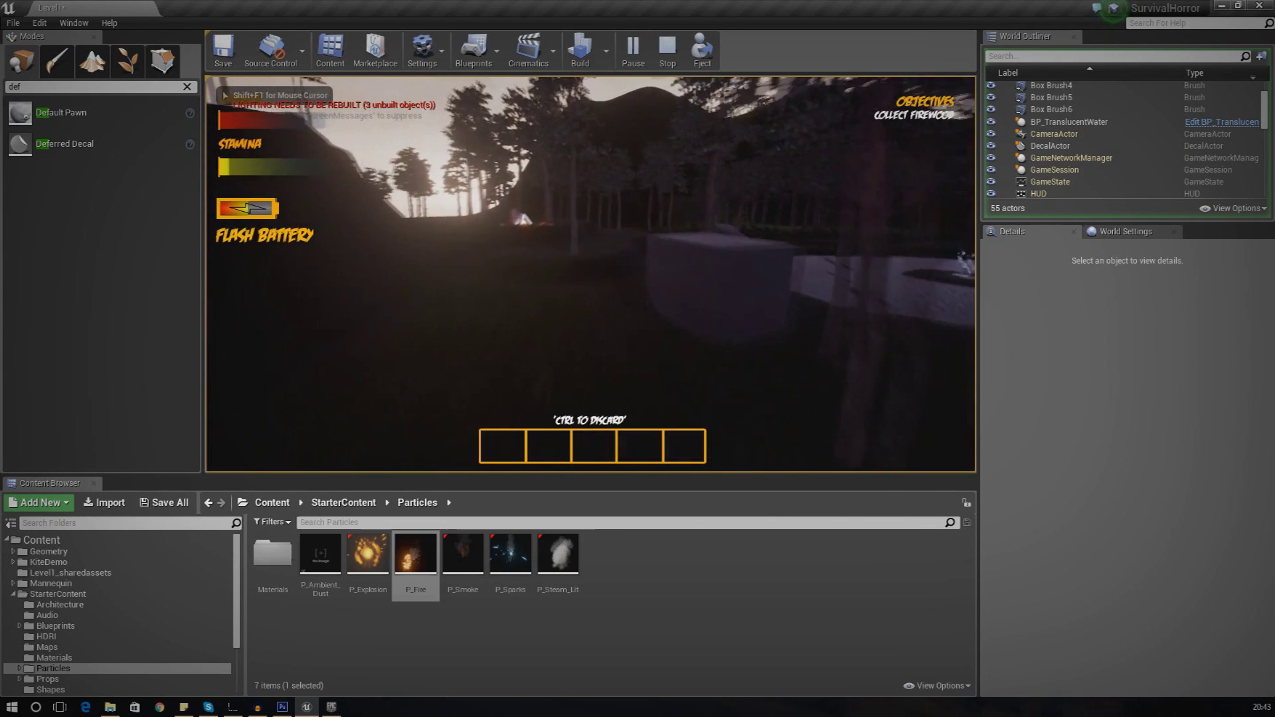
{"action": "key", "text": "shift+w"}
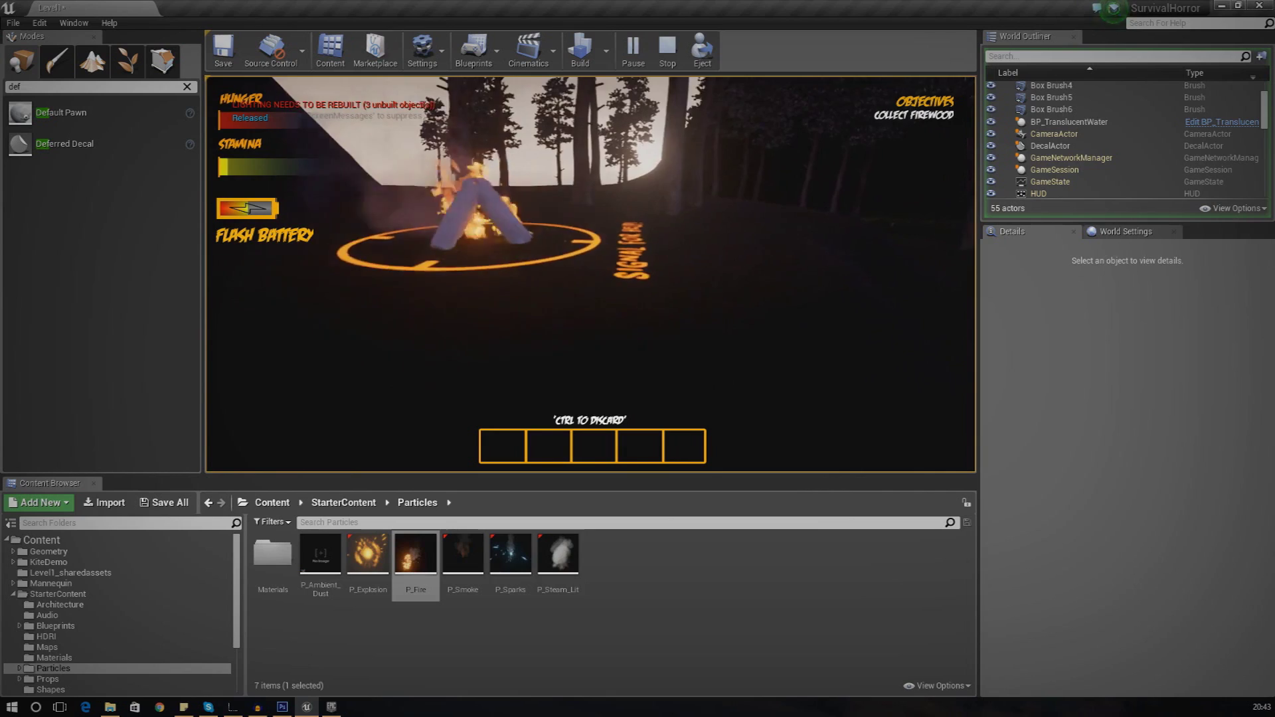
{"action": "key", "text": "w"}
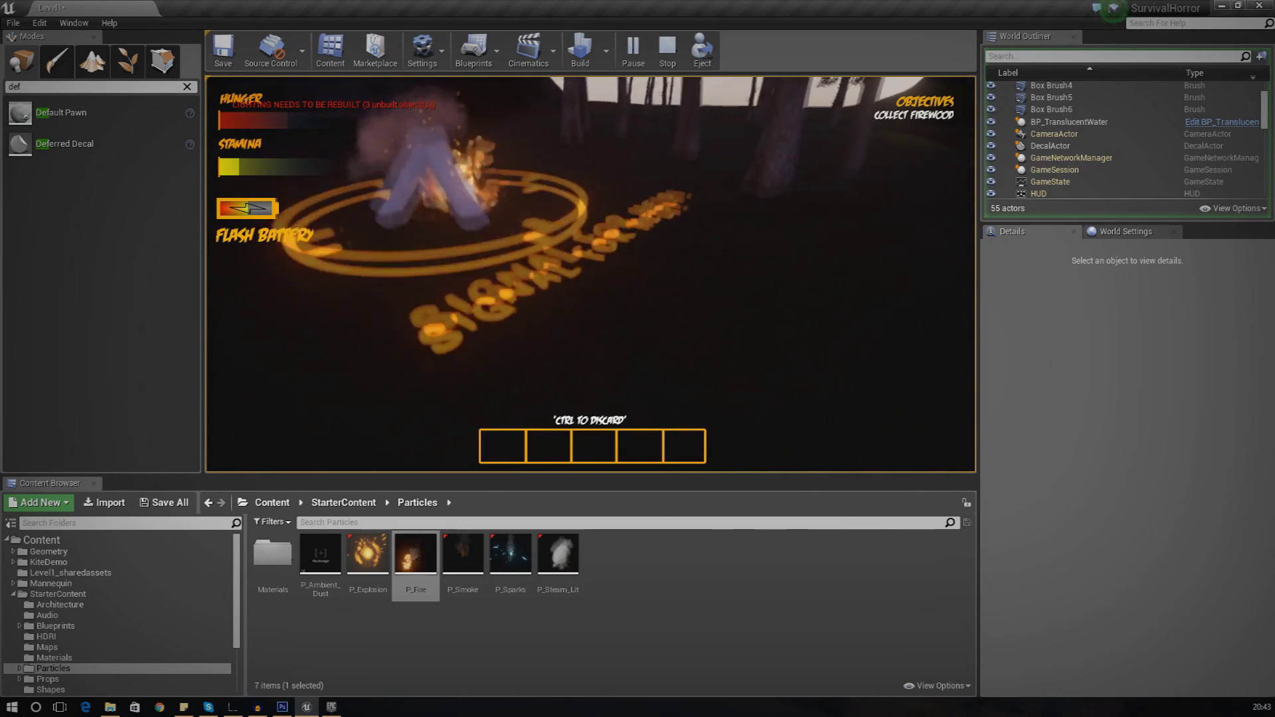
{"action": "key", "text": "w"}
{"action": "key", "text": "d"}
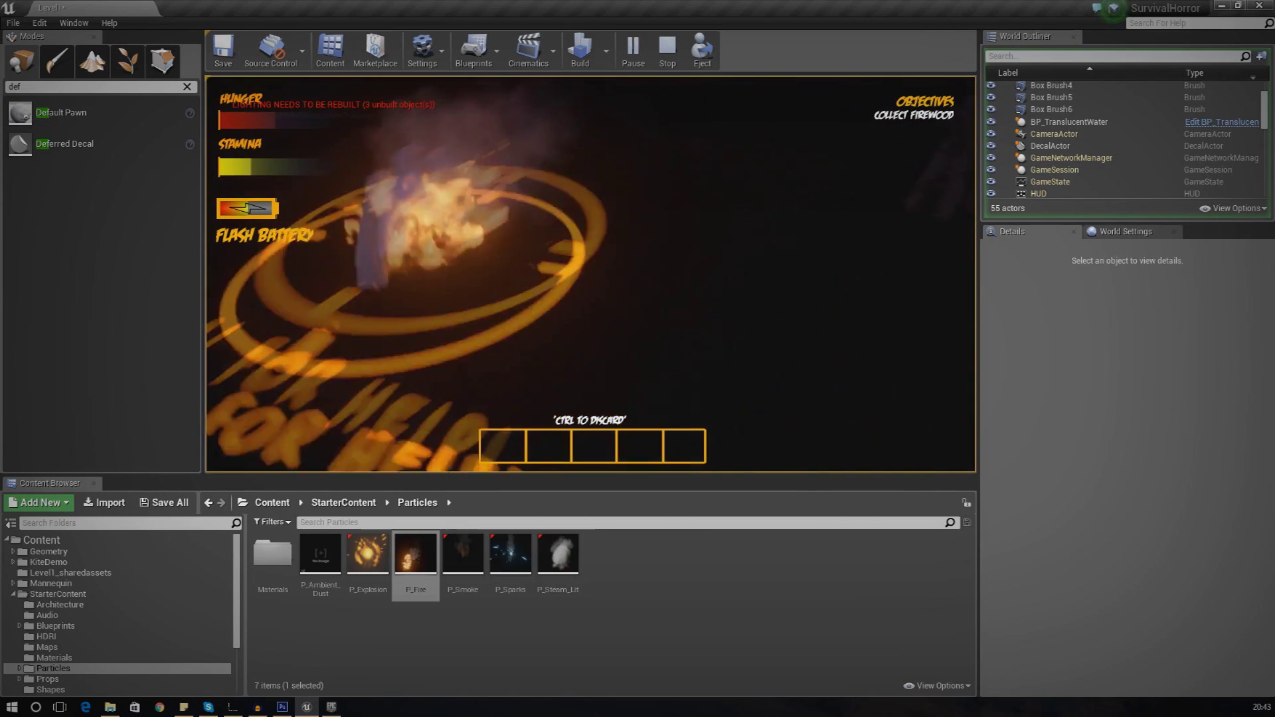
{"action": "key", "text": "a"}
{"action": "key", "text": "d"}
{"action": "key", "text": "w"}
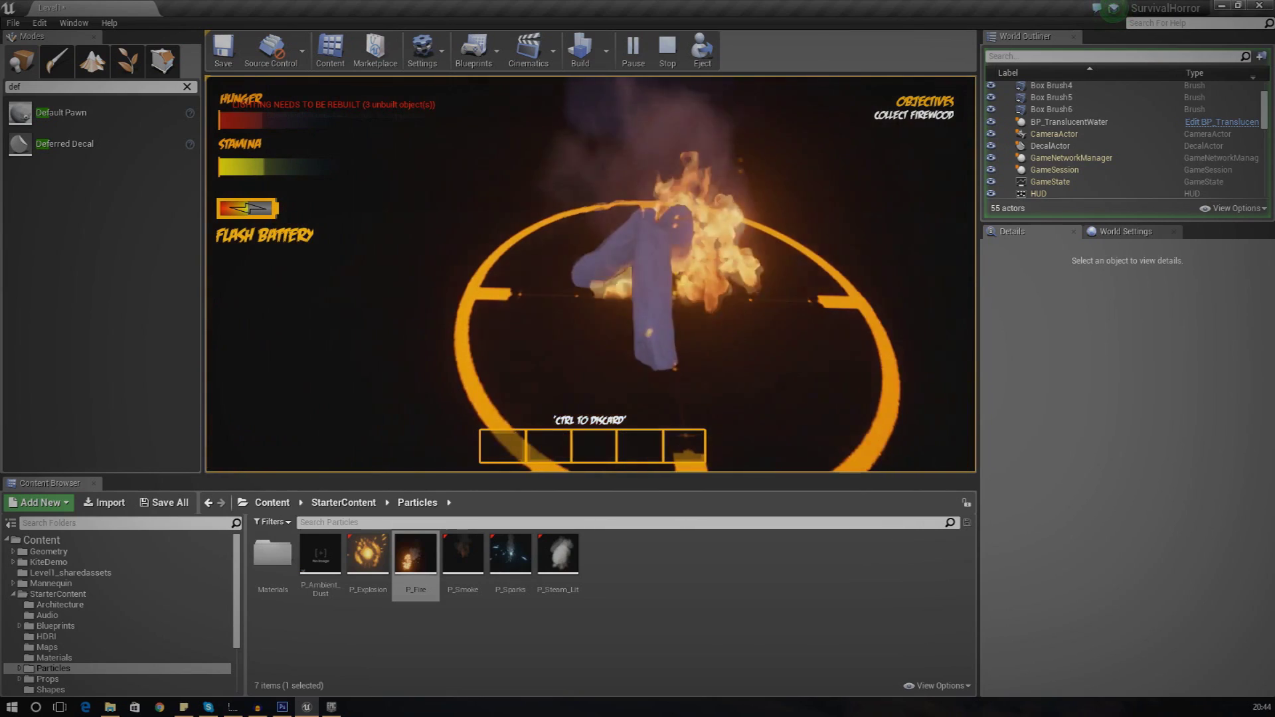
{"action": "key", "text": "s"}
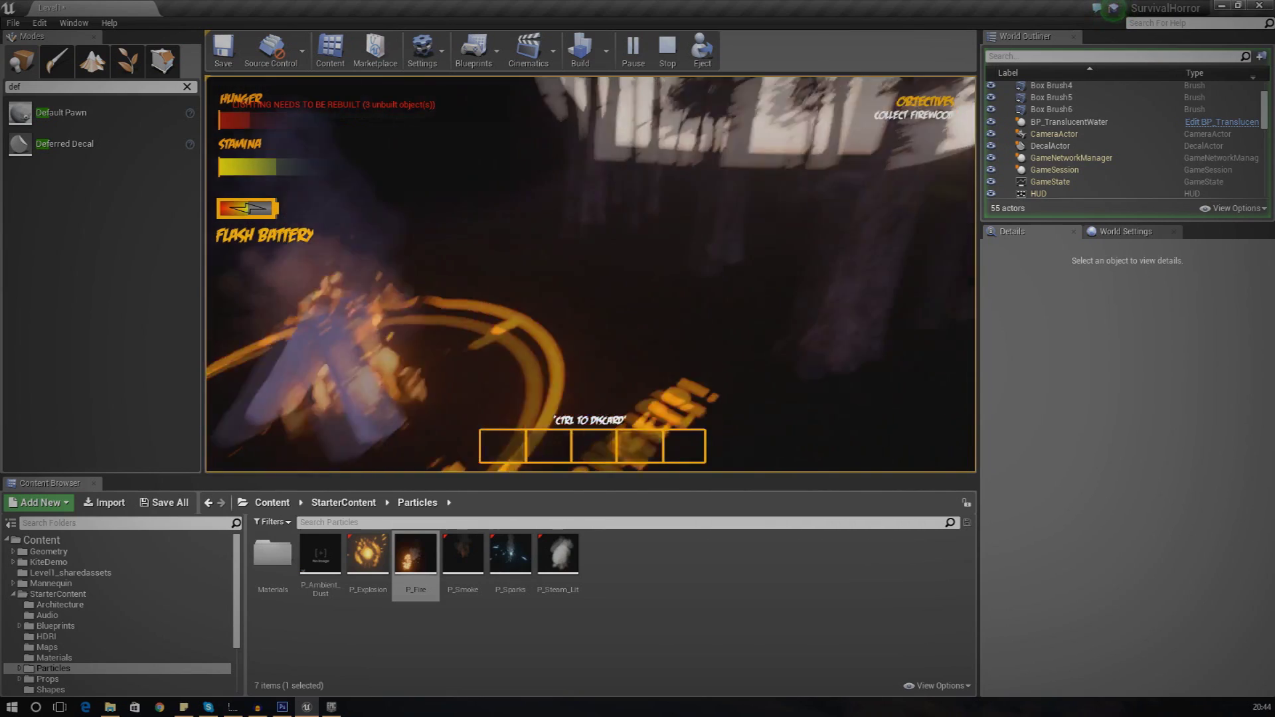
{"action": "key", "text": "d"}
{"action": "key", "text": "s"}
{"action": "key", "text": "w"}
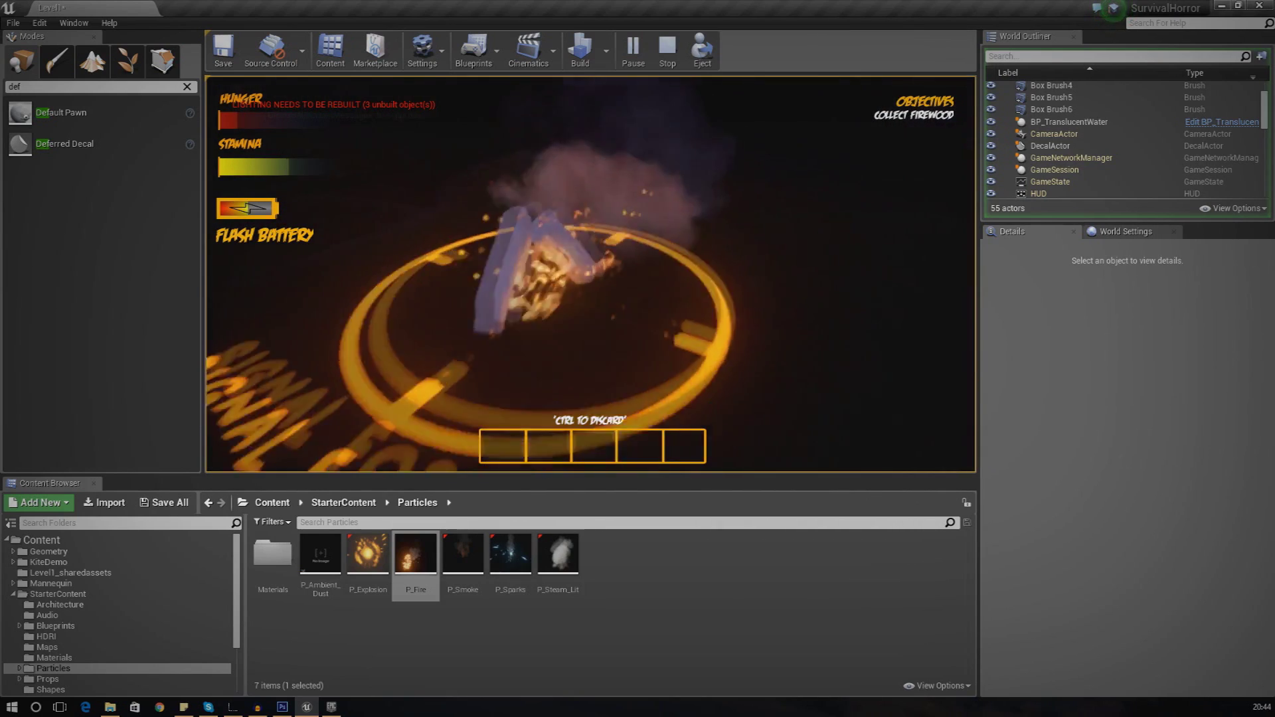
{"action": "key", "text": "s"}
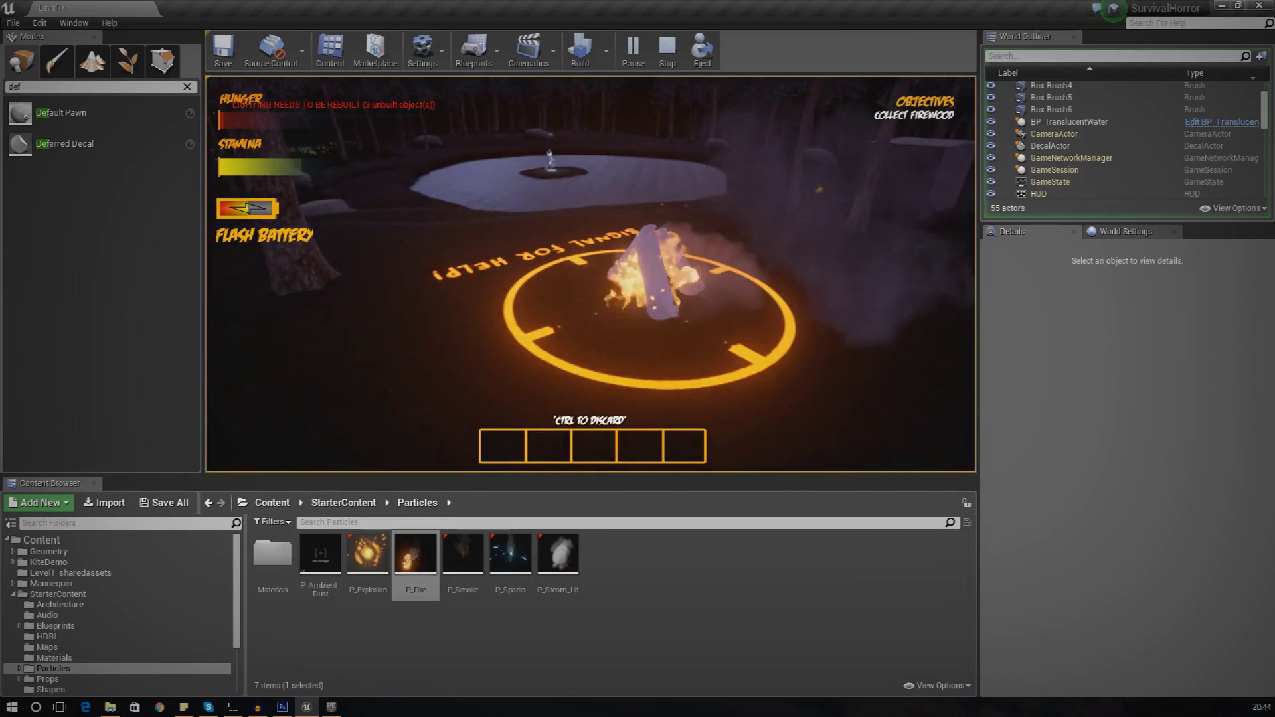
{"action": "key", "text": "Escape"}
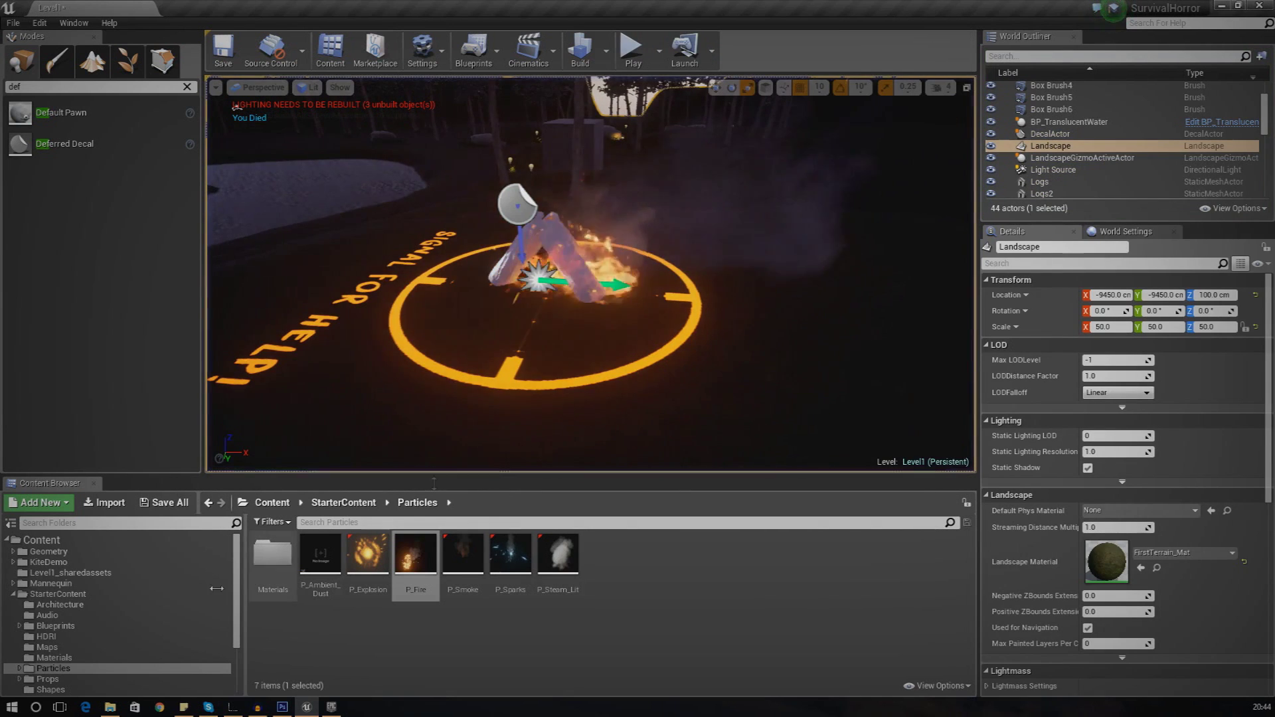
Import the Logs_Diffuse and Logs_Normal images from the desktop SurvivalHorror folder into the project's Textures folder
{"action": "left_click", "coordinate": [130, 649]}
{"action": "scroll", "coordinate": [139, 648], "scroll_direction": "down", "scroll_amount": 3}
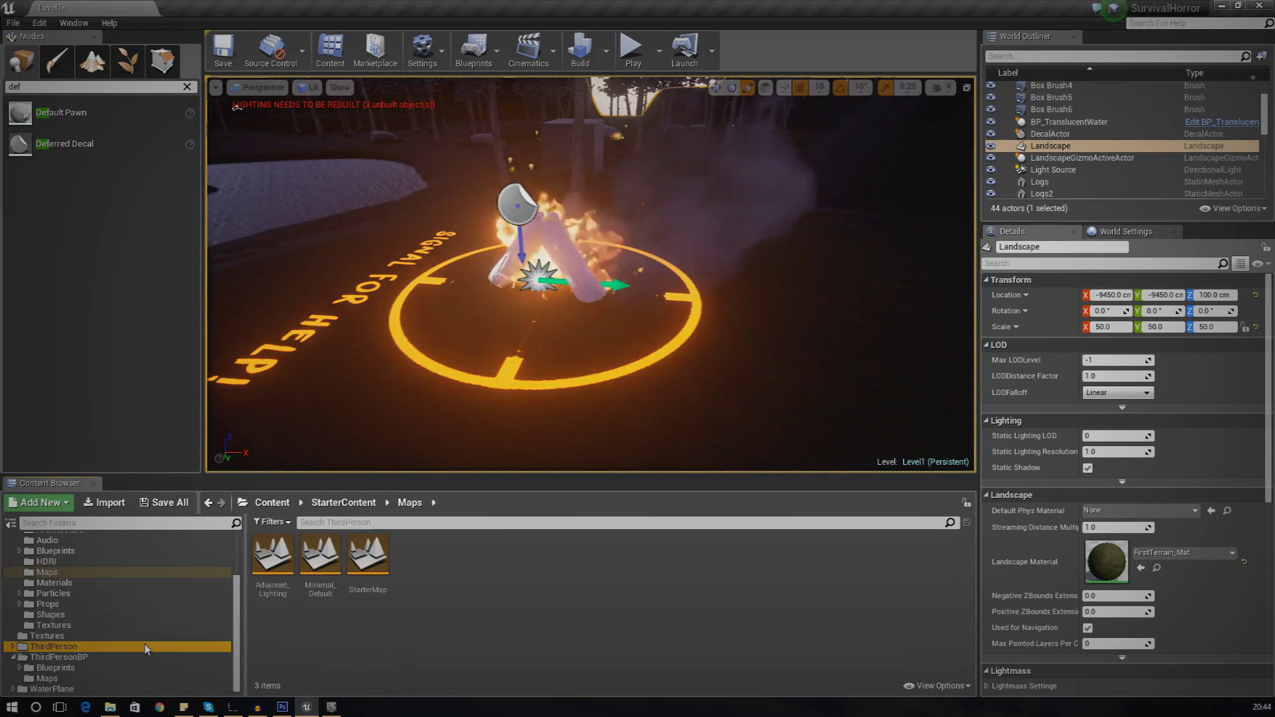
{"action": "left_click", "coordinate": [146, 646]}
{"action": "left_click", "coordinate": [147, 636]}
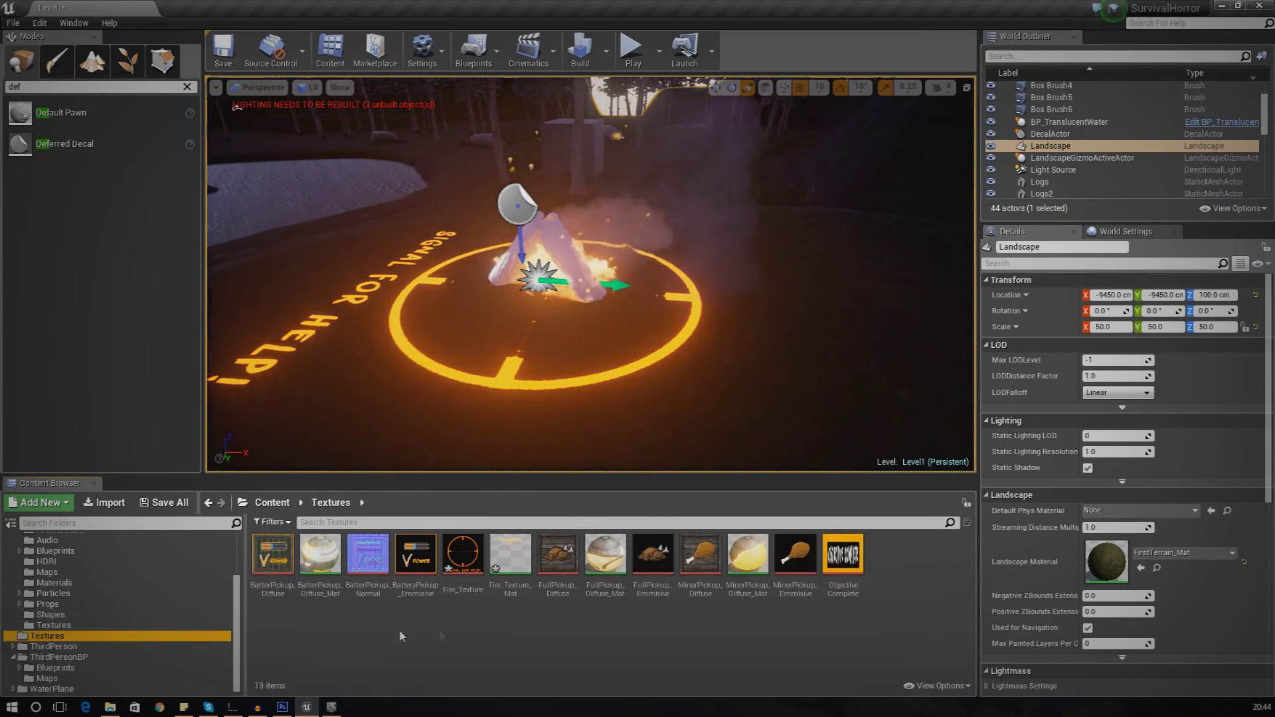
{"action": "left_click", "coordinate": [110, 707]}
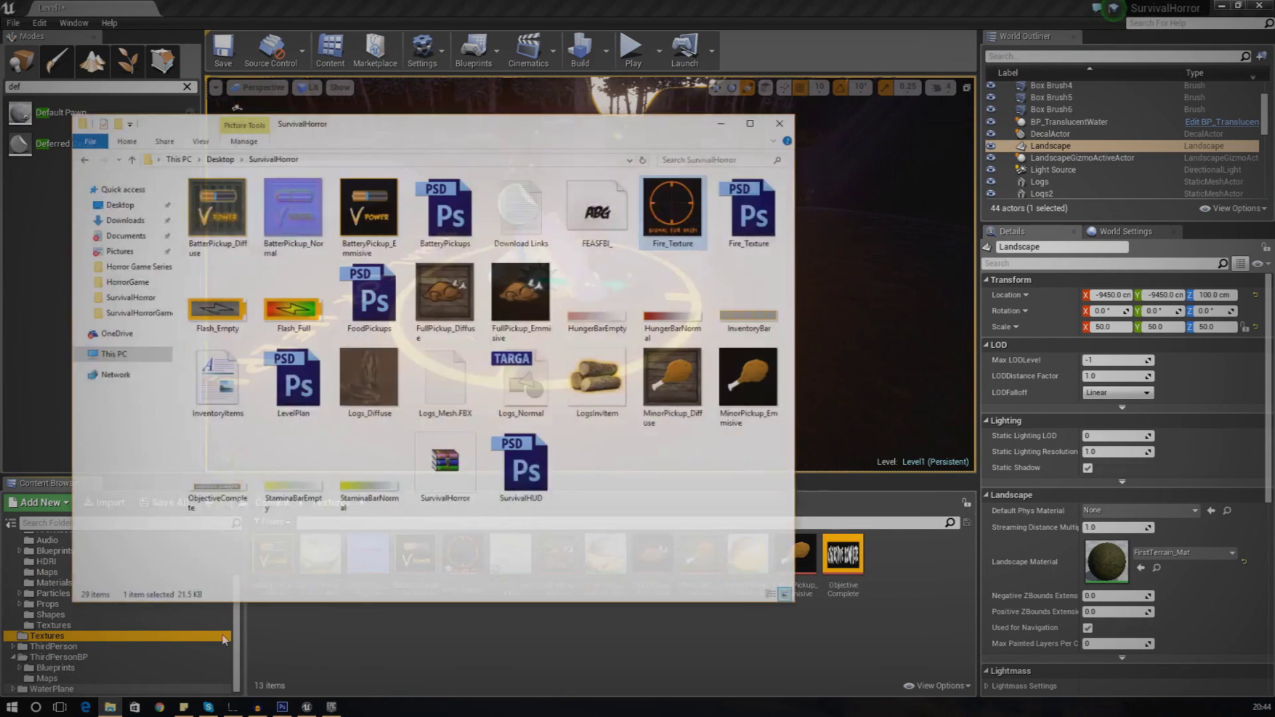
{"action": "left_click", "coordinate": [377, 367]}
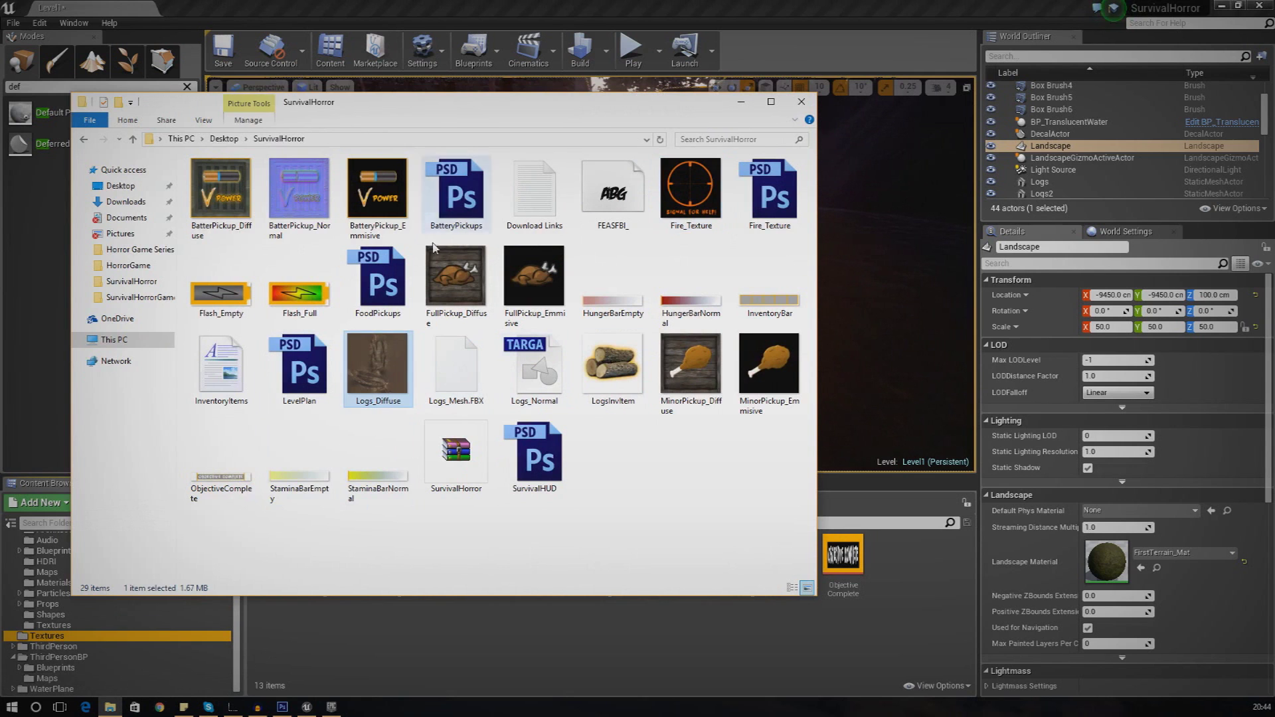
{"action": "left_click_drag", "start_coordinate": [362, 120], "coordinate": [546, 109]}
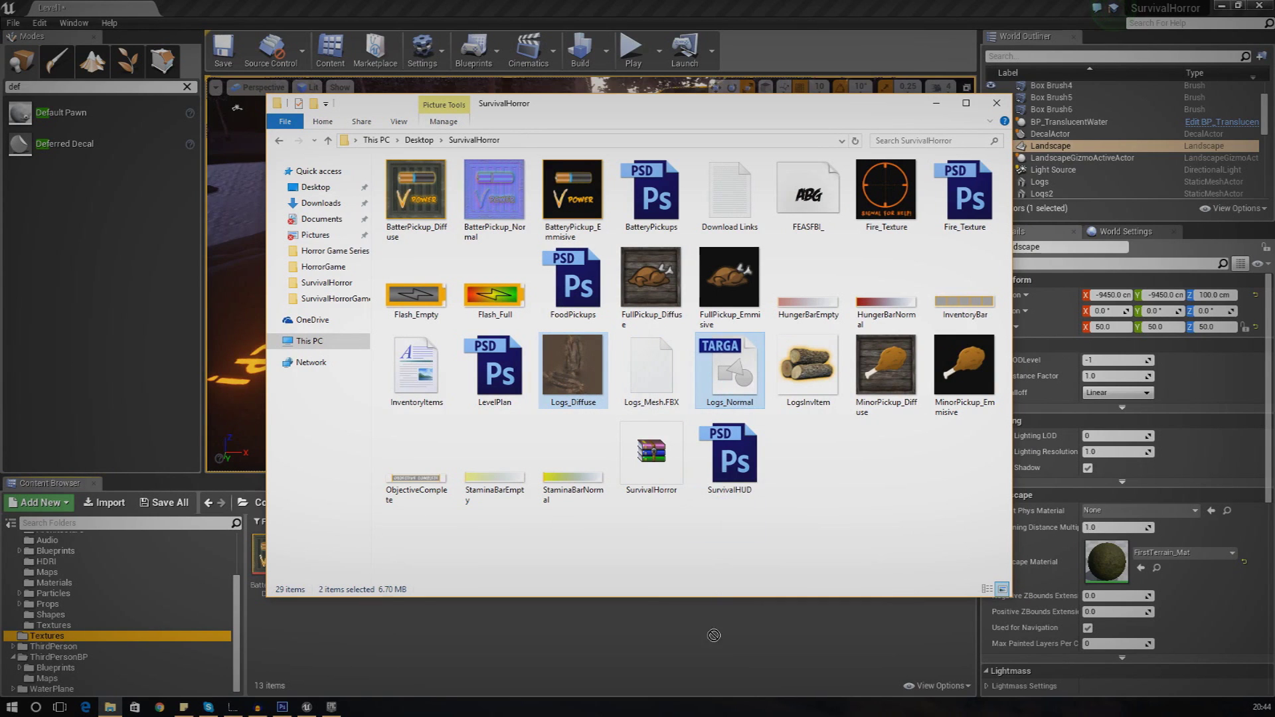
{"action": "left_click", "coordinate": [711, 634]}
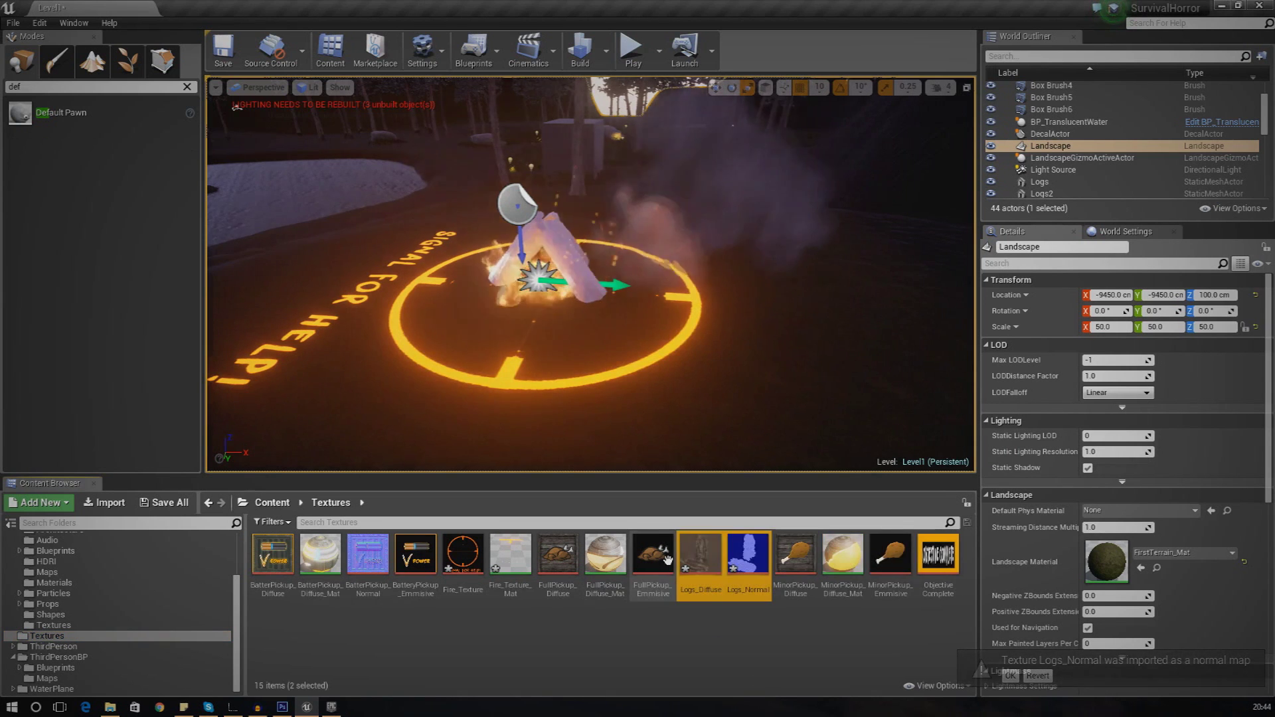
Create a material named Logs_Diffuse_Mat from the Logs_Diffuse texture and open it for editing
{"action": "left_click", "coordinate": [704, 564]}
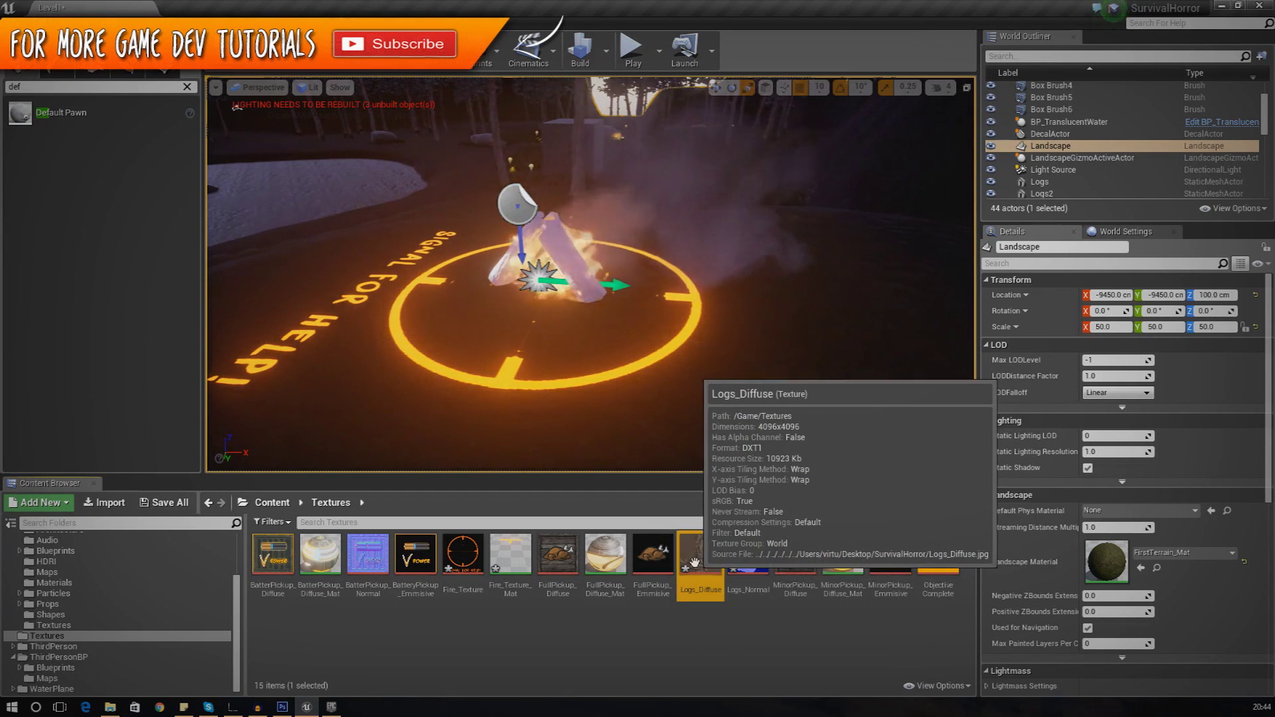
{"action": "right_click", "coordinate": [694, 564]}
{"action": "left_click", "coordinate": [699, 562]}
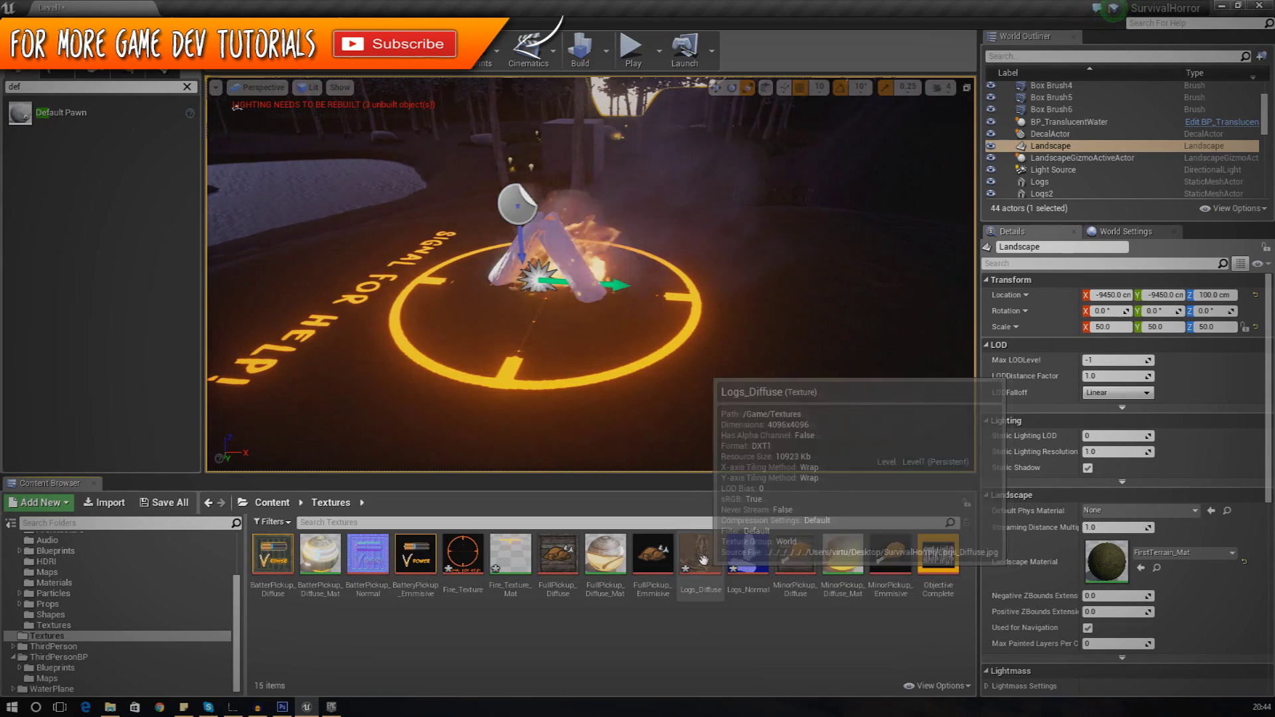
{"action": "right_click", "coordinate": [702, 563]}
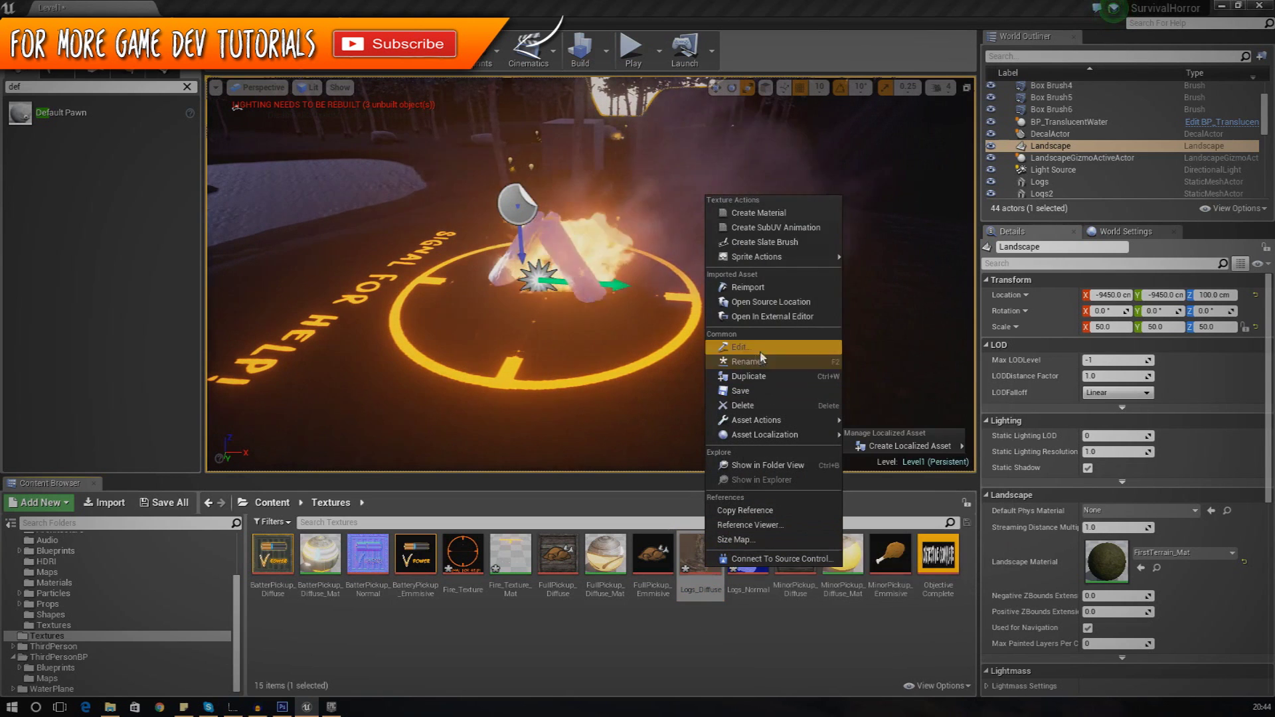
{"action": "left_click", "coordinate": [757, 213]}
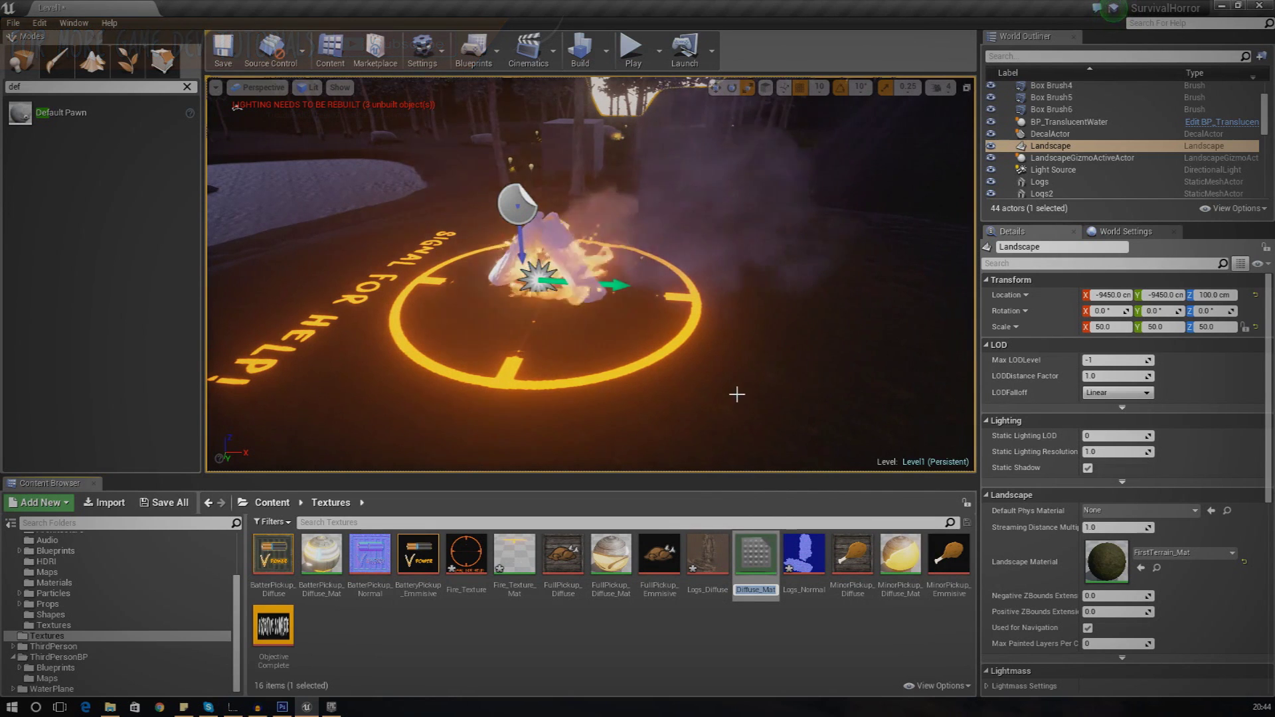
{"action": "left_click", "coordinate": [743, 573]}
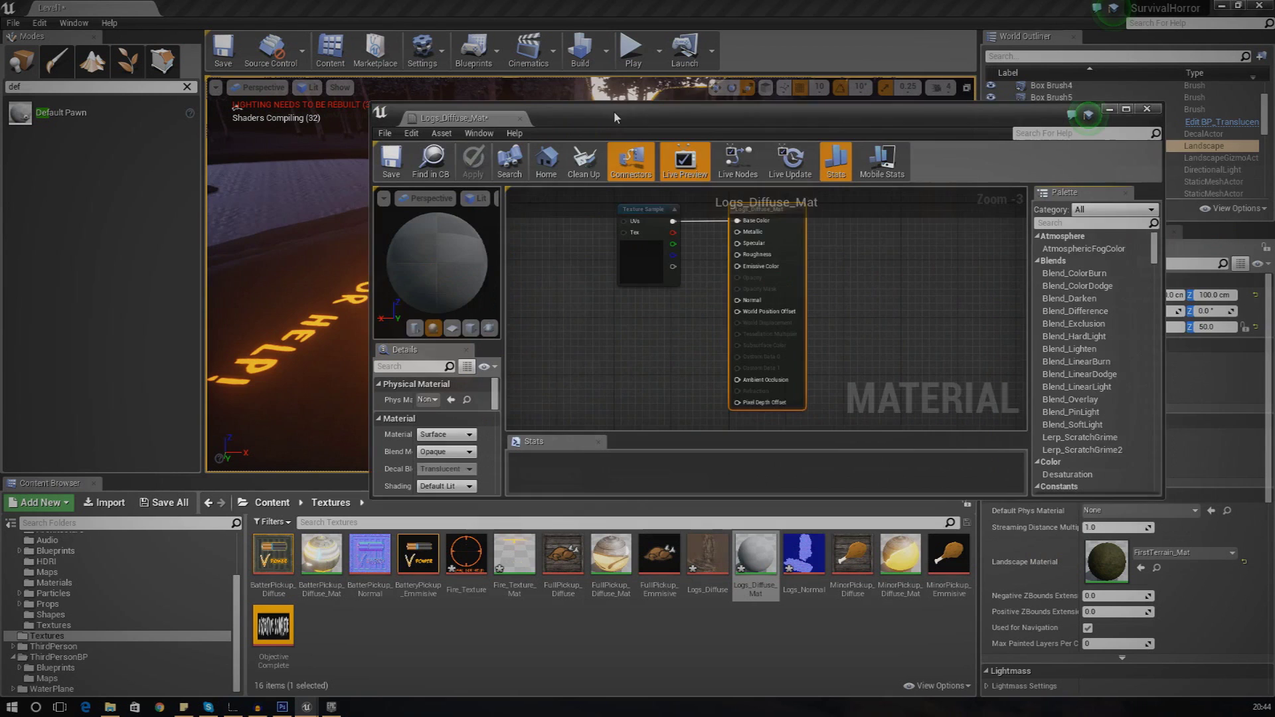
Add Logs_Normal as a texture sample, connect it to the material's Normal input, apply the material and move its editor aside
{"action": "left_click_drag", "start_coordinate": [614, 117], "coordinate": [603, 121]}
{"action": "right_click_drag", "start_coordinate": [649, 321], "coordinate": [689, 370]}
{"action": "left_click_drag", "start_coordinate": [680, 324], "coordinate": [572, 283]}
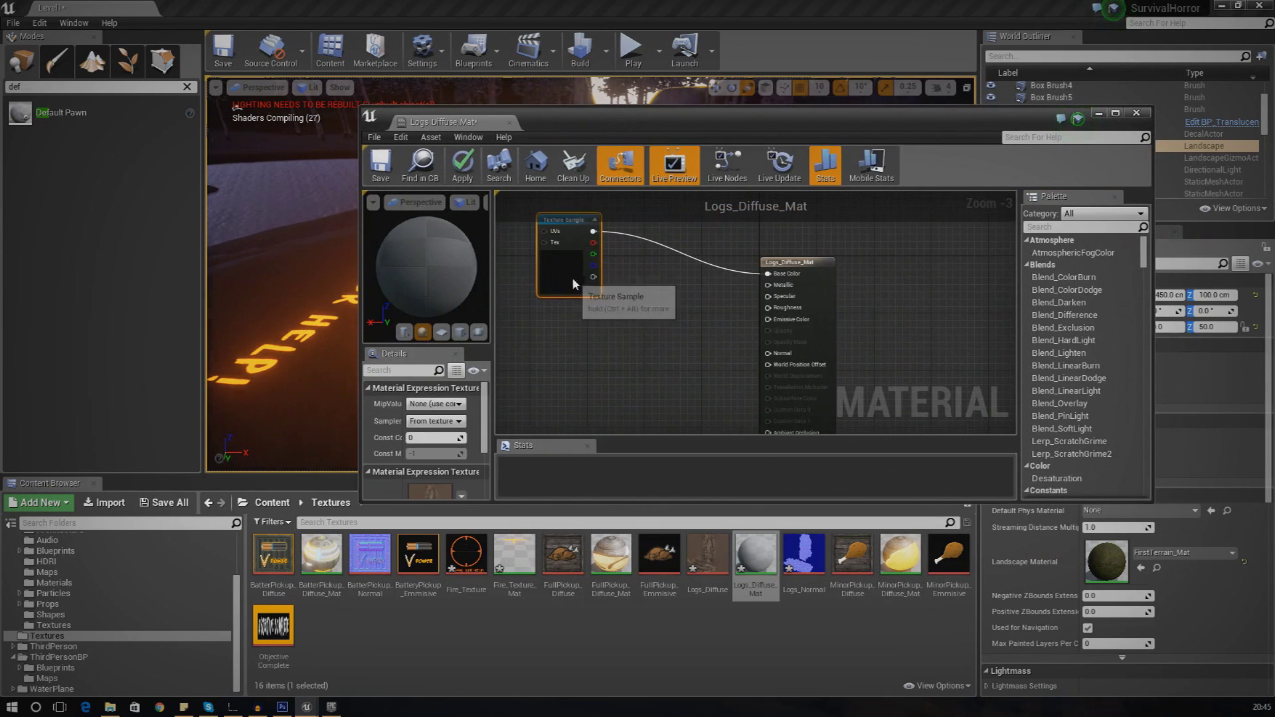
{"action": "left_click", "coordinate": [678, 370]}
{"action": "left_click", "coordinate": [805, 563]}
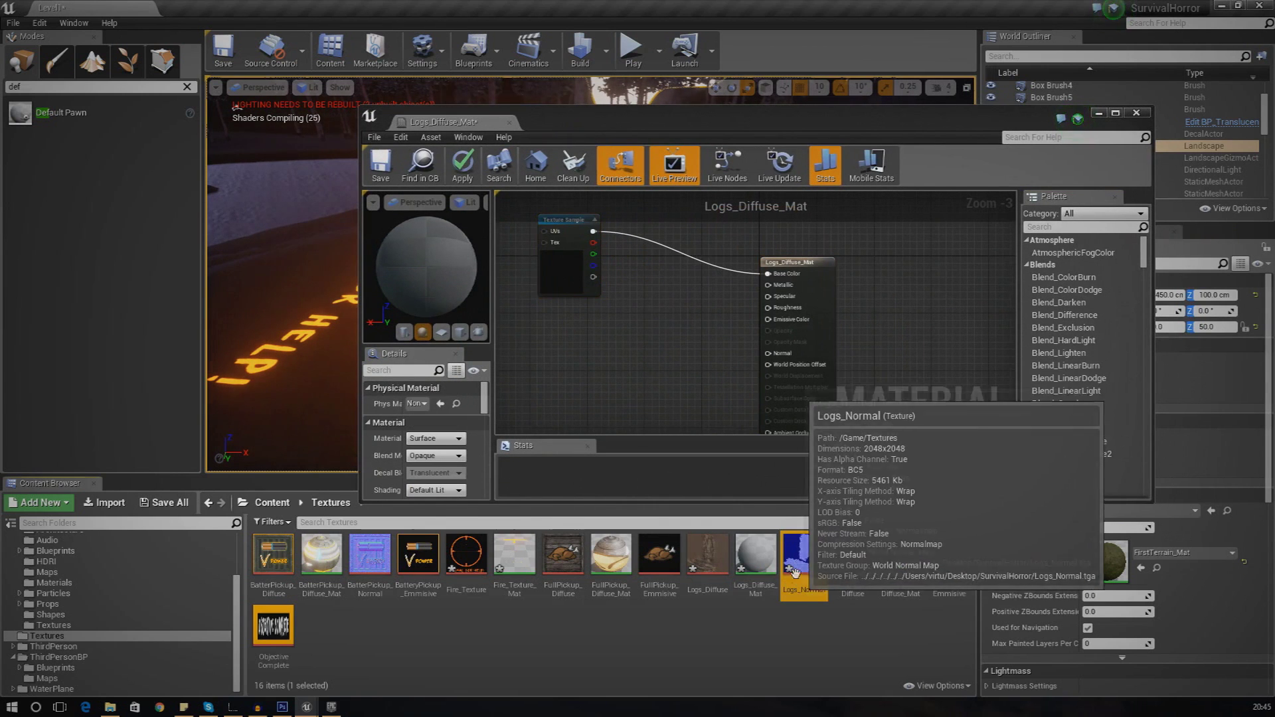
{"action": "right_click_drag", "start_coordinate": [635, 347], "coordinate": [672, 337]}
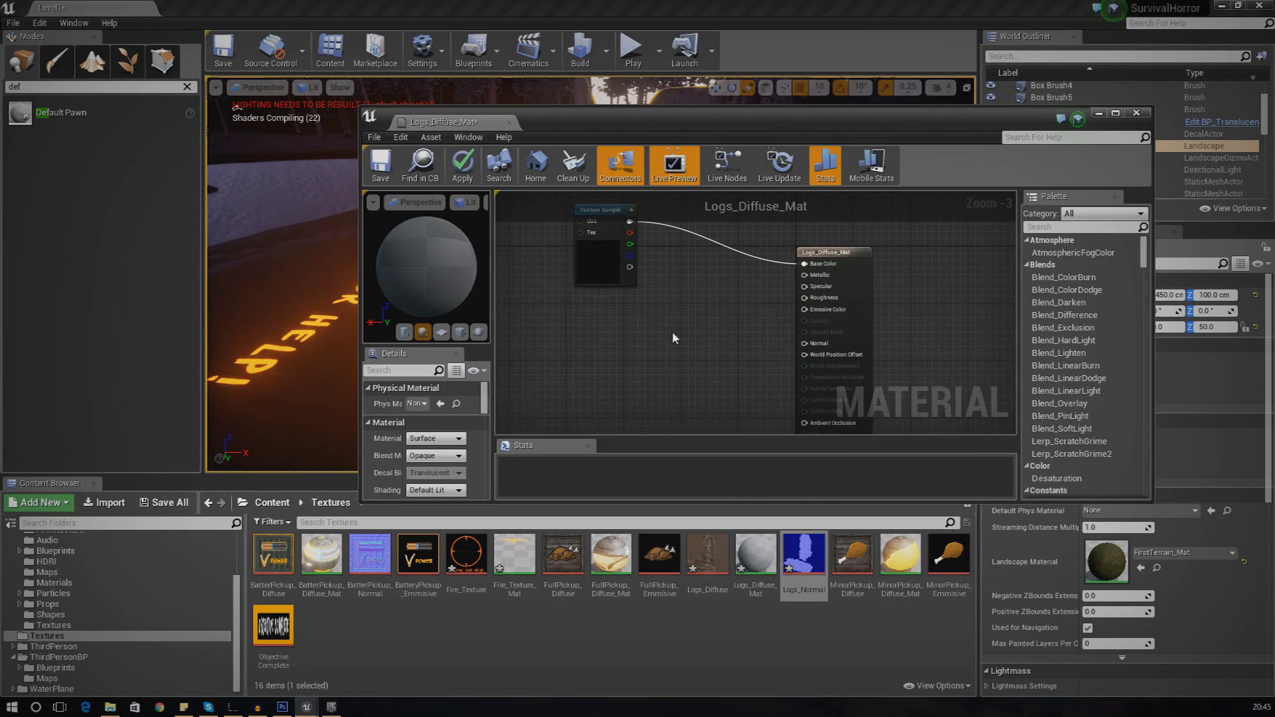
{"action": "left_click", "coordinate": [667, 342]}
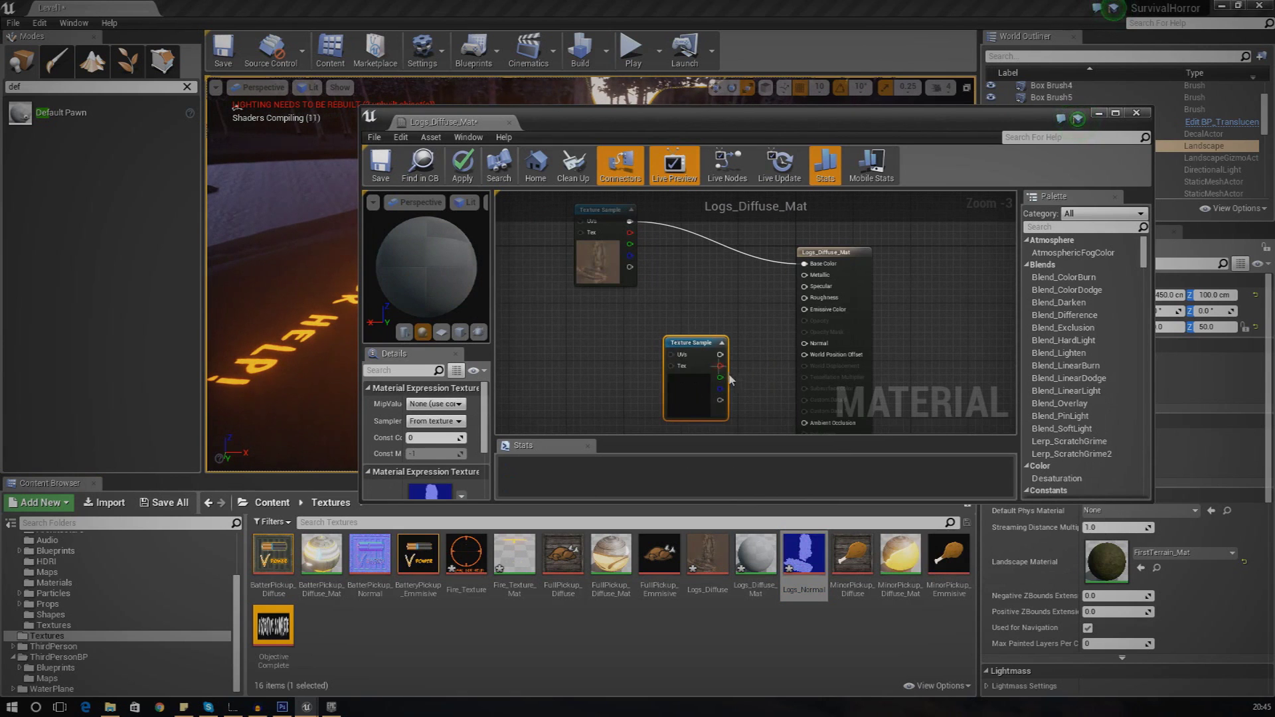
{"action": "left_click_drag", "start_coordinate": [733, 360], "coordinate": [794, 349]}
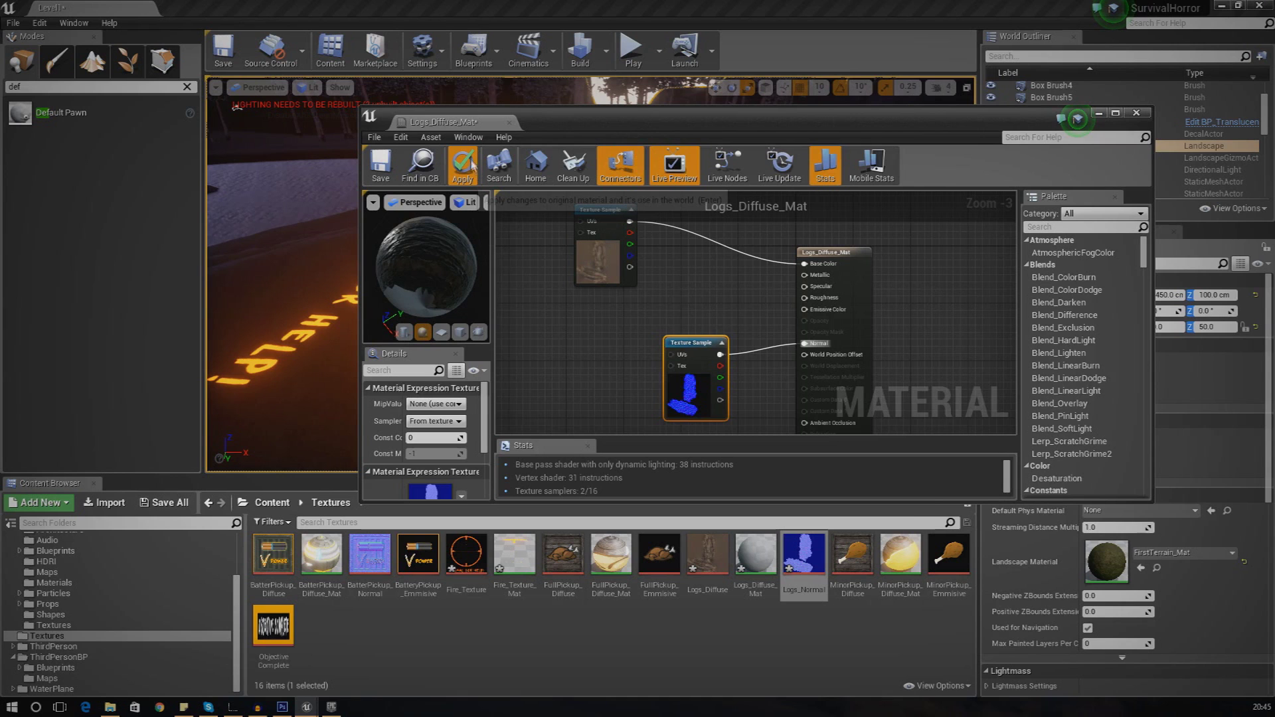
{"action": "left_click_drag", "start_coordinate": [531, 125], "coordinate": [1274, 157]}
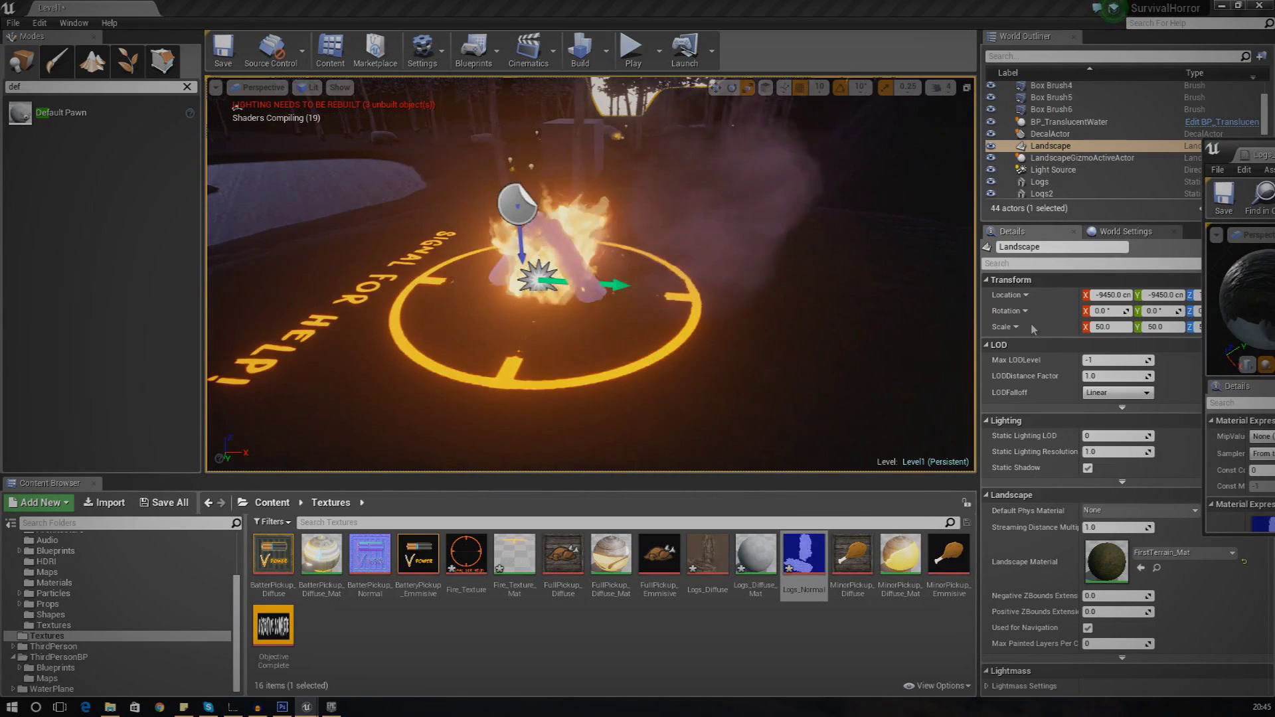
Find the Logs static mesh in the ThirdPersonBP folder and open it in a maximized mesh editor
{"action": "key", "text": "w"}
{"action": "mouse_move", "coordinate": [618, 344]}
{"action": "right_mouse_down"}
{"action": "mouse_move", "coordinate": [584, 344]}
{"action": "mouse_move", "coordinate": [618, 345]}
{"action": "right_mouse_up"}
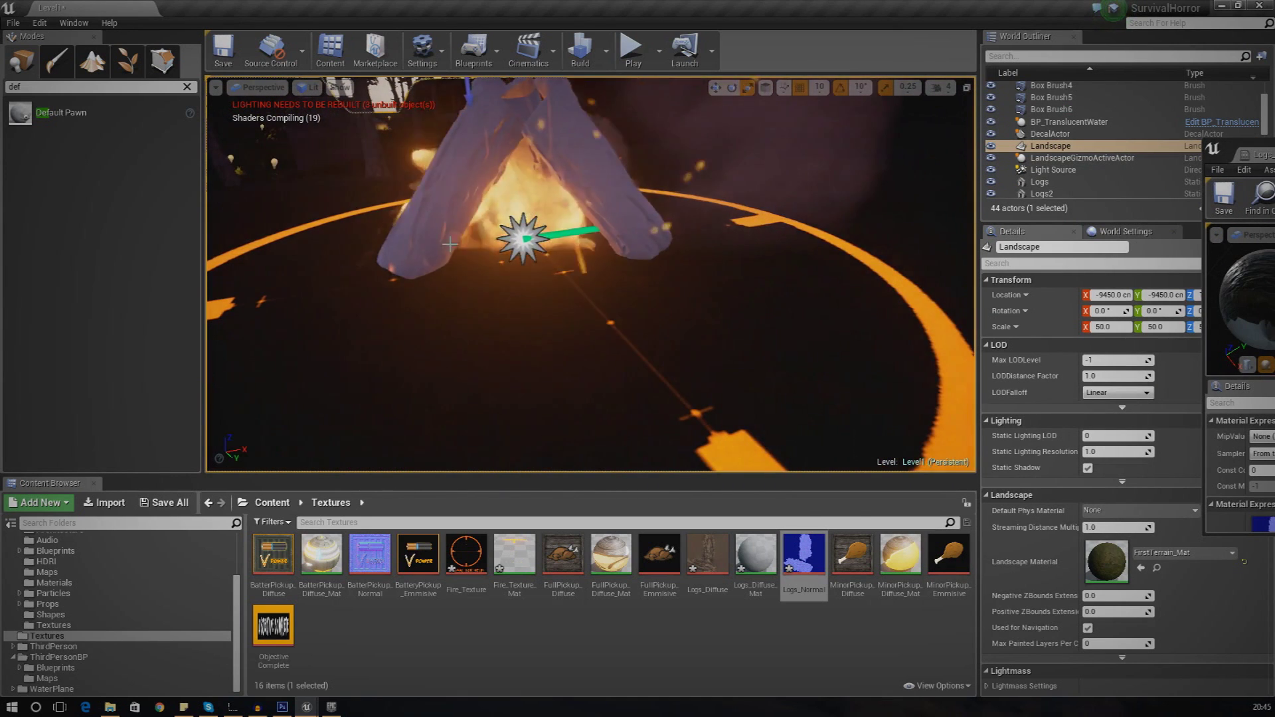
{"action": "left_click", "coordinate": [522, 240]}
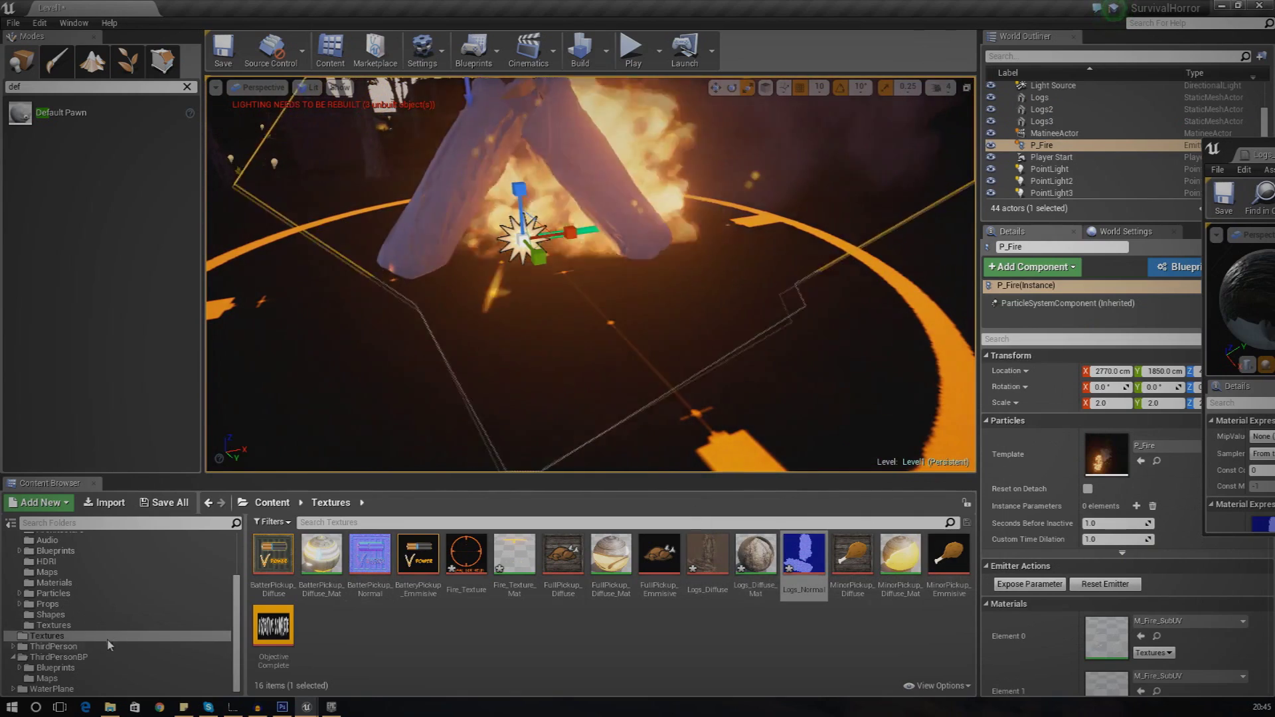
{"action": "left_click", "coordinate": [66, 657]}
{"action": "left_click", "coordinate": [57, 667]}
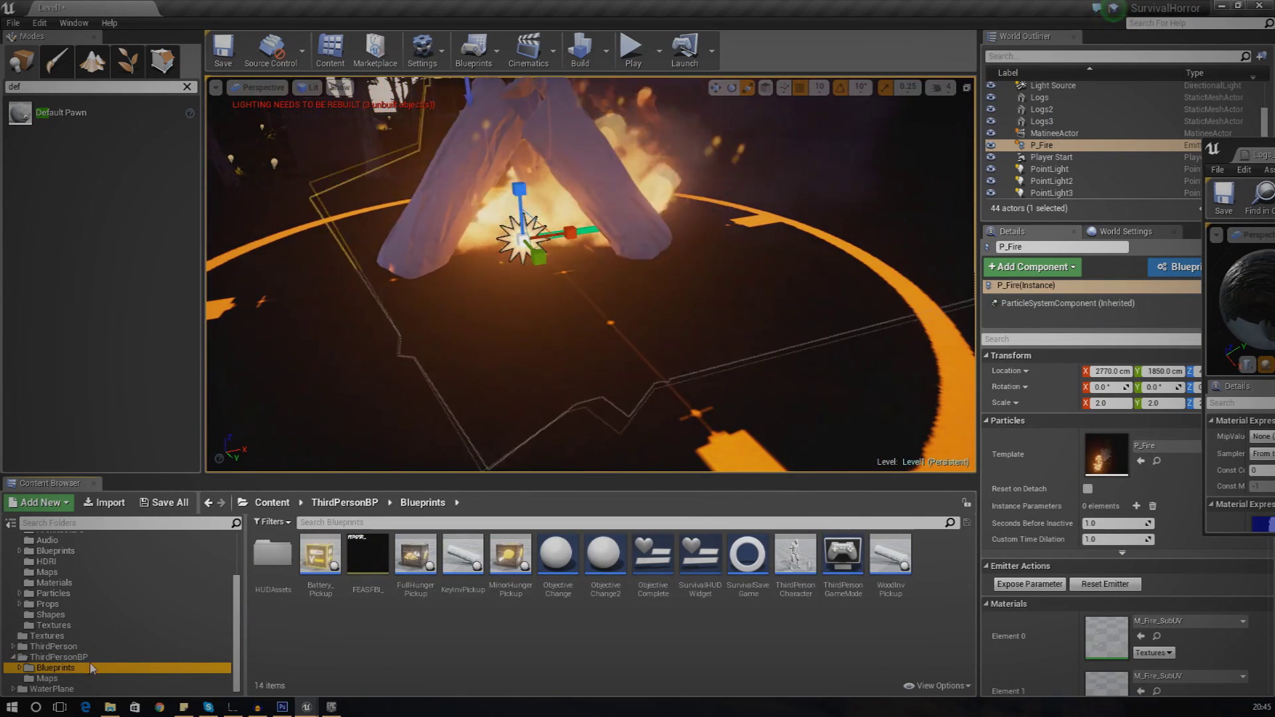
{"action": "left_click", "coordinate": [161, 659]}
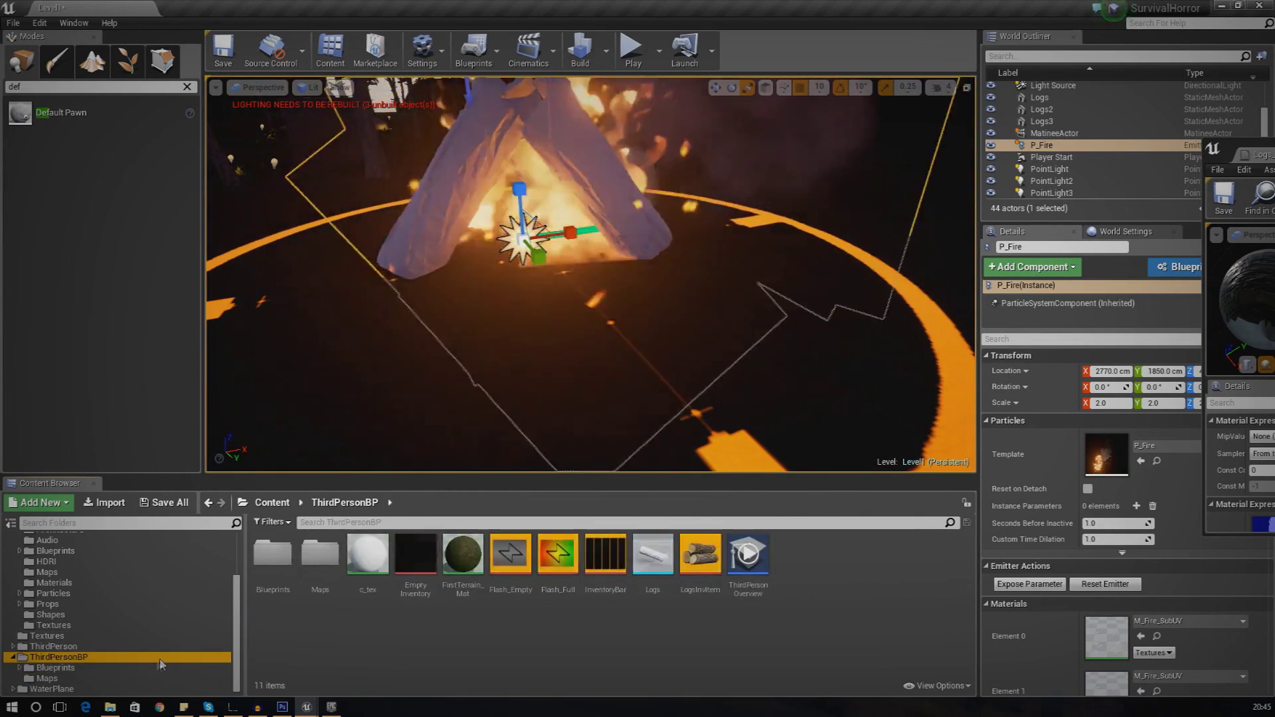
{"action": "right_click", "coordinate": [651, 564]}
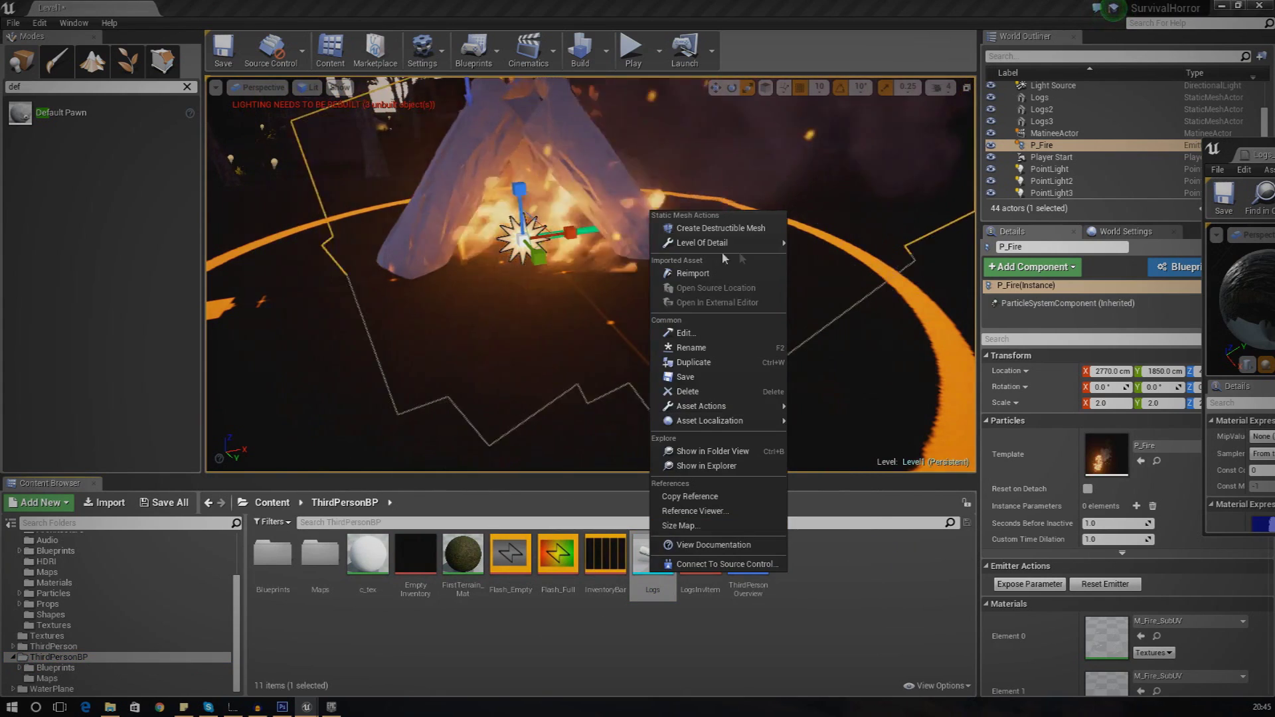
{"action": "mouse_move", "coordinate": [715, 243]}
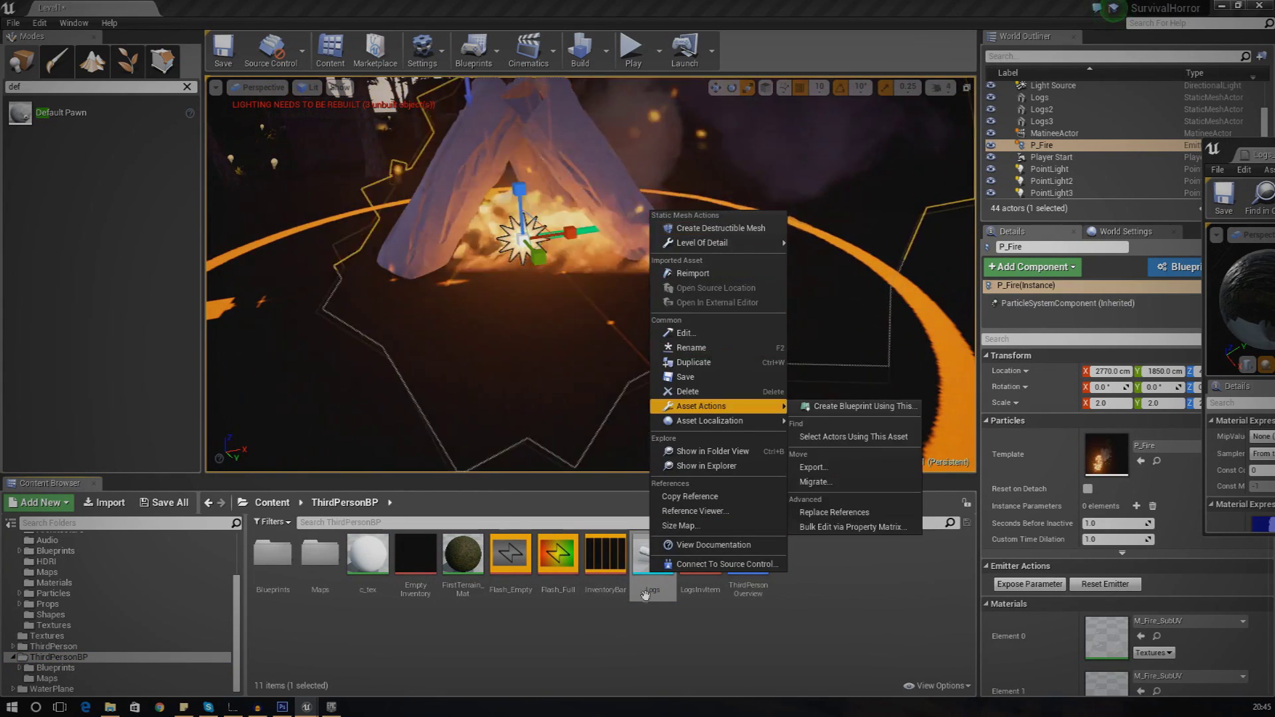
{"action": "double_click", "coordinate": [653, 588]}
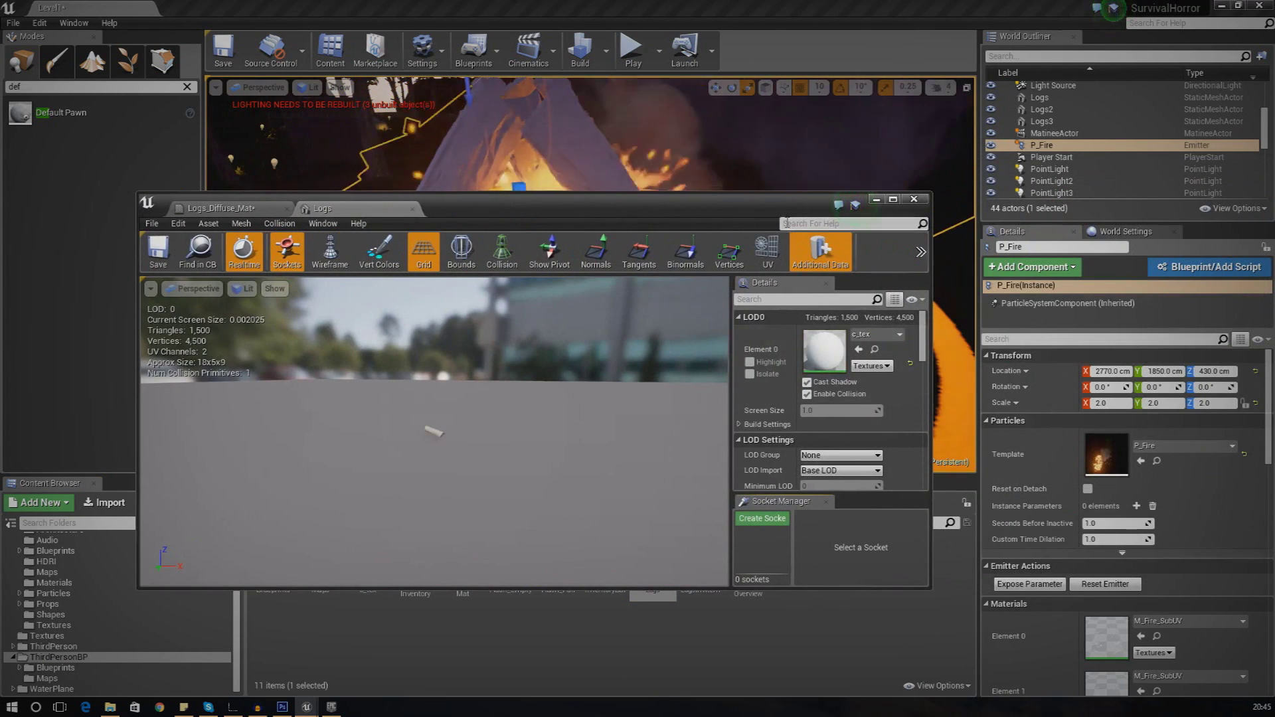
{"action": "double_click", "coordinate": [515, 202]}
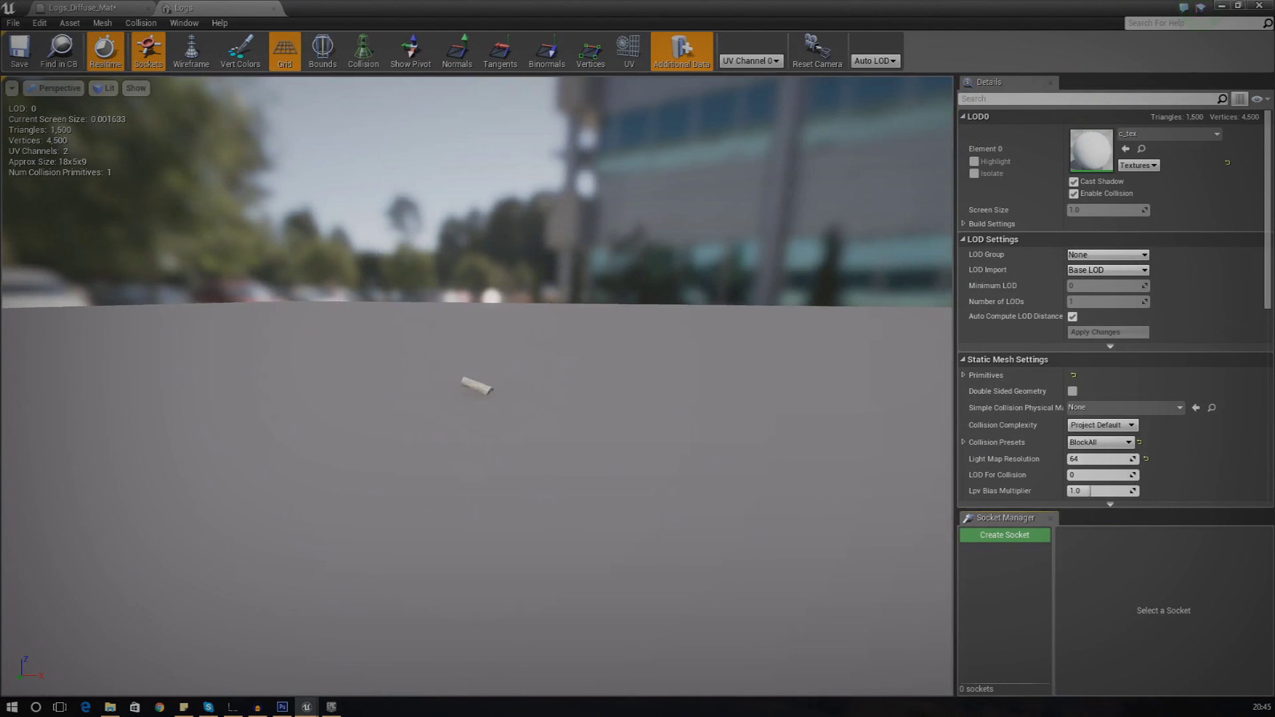
Assign Logs_Diffuse_Mat to Element 0 of the Logs mesh, check the textured log up close and save the mesh
{"action": "left_click_drag", "start_coordinate": [1266, 271], "coordinate": [1230, 241]}
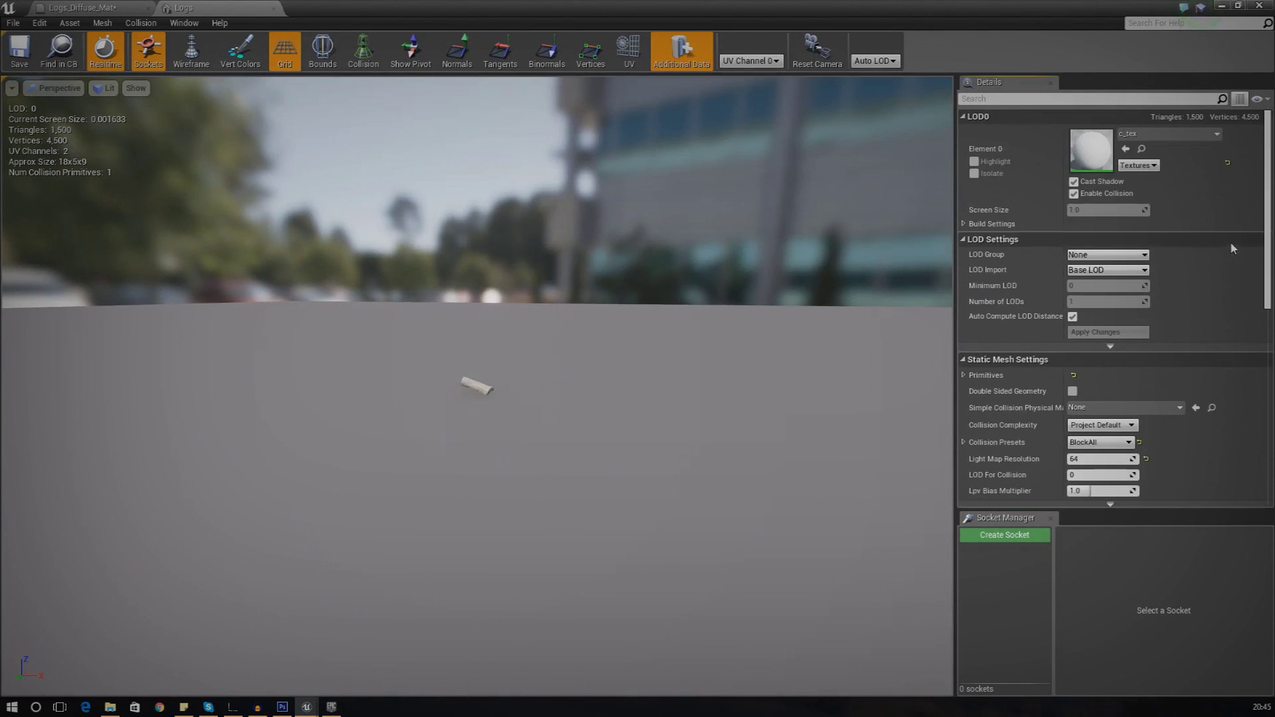
{"action": "left_click", "coordinate": [1136, 136]}
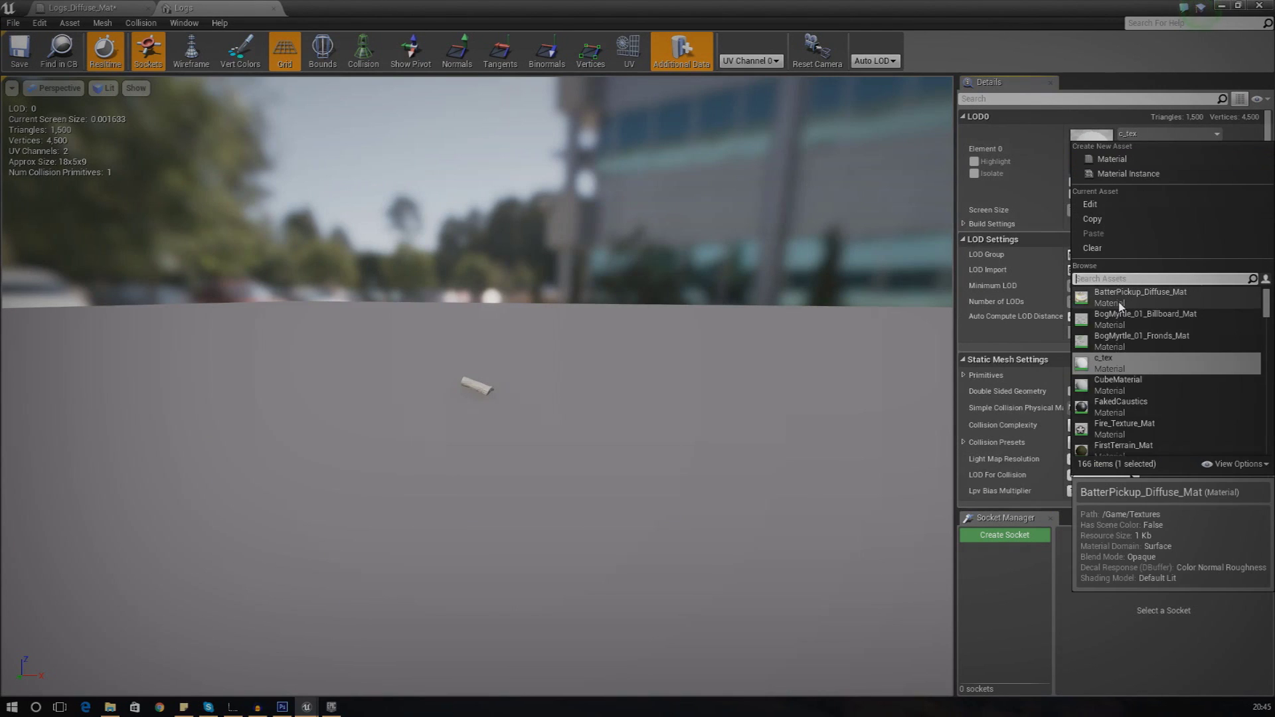
{"action": "type", "text": "logs"}
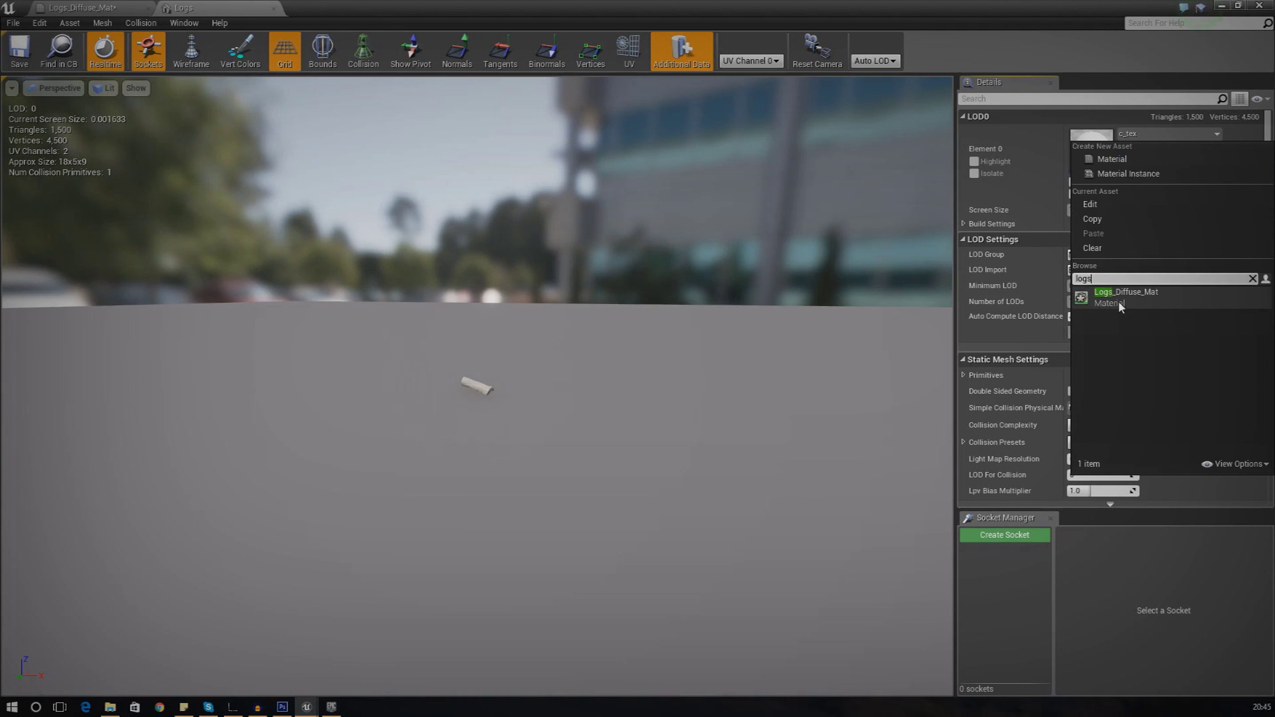
{"action": "left_click", "coordinate": [1121, 304]}
{"action": "right_click_drag", "start_coordinate": [439, 397], "coordinate": [452, 478]}
{"action": "scroll", "coordinate": [491, 387], "scroll_direction": "up", "scroll_amount": 6}
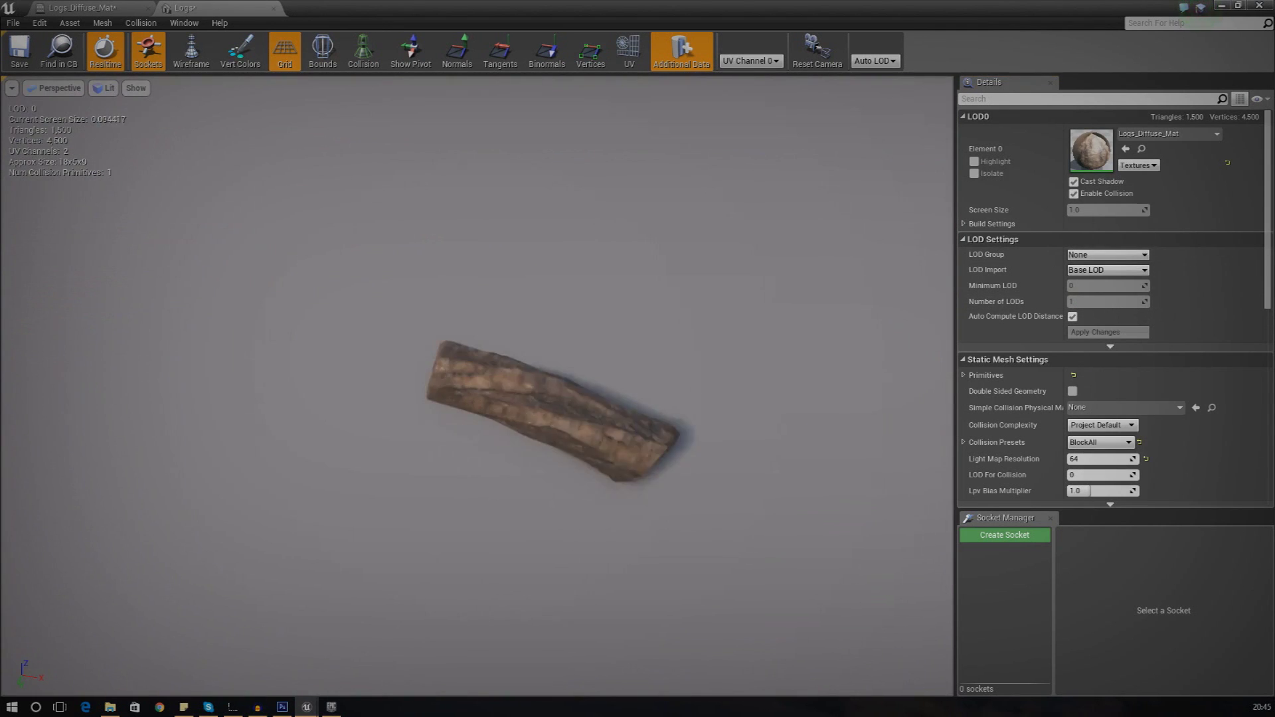
{"action": "left_click", "coordinate": [32, 64]}
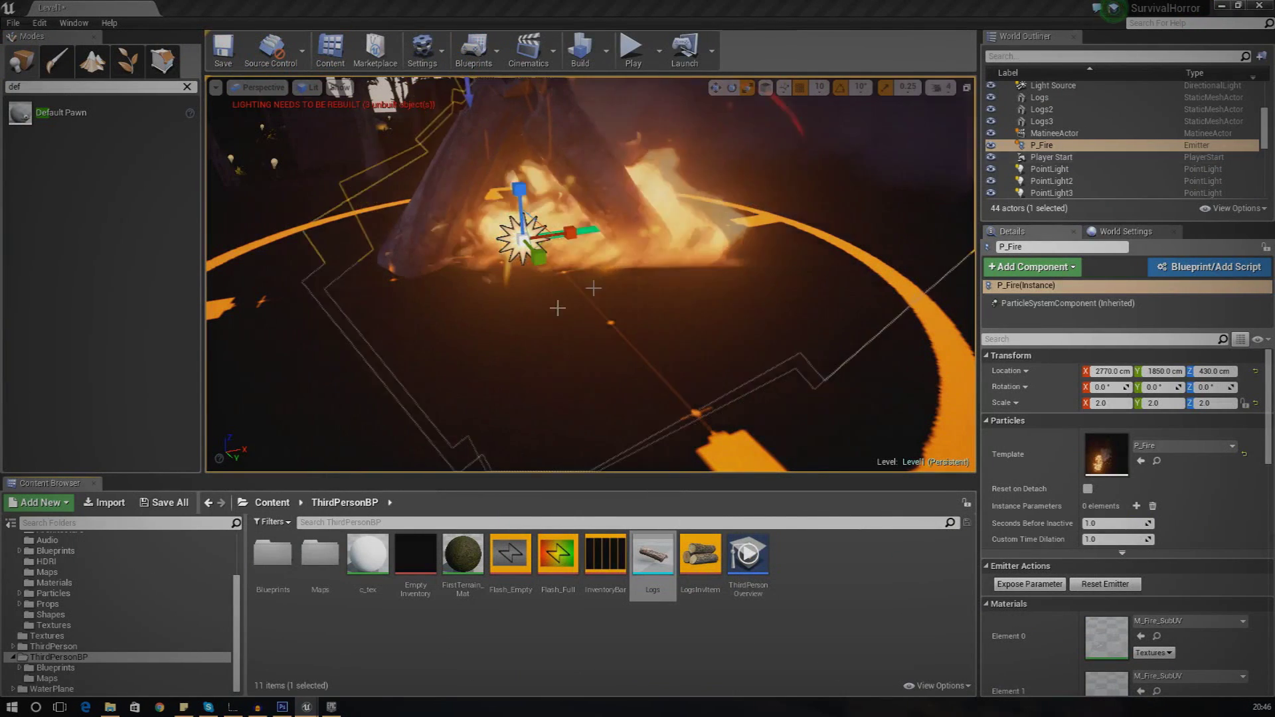
Start playing the level in the viewport, turn on the flashlight and sprint to the signal fire to check it in game
{"action": "right_click_drag", "start_coordinate": [590, 274], "coordinate": [522, 260]}
{"action": "right_click_drag", "start_coordinate": [730, 372], "coordinate": [804, 458]}
{"action": "key", "text": "w"}
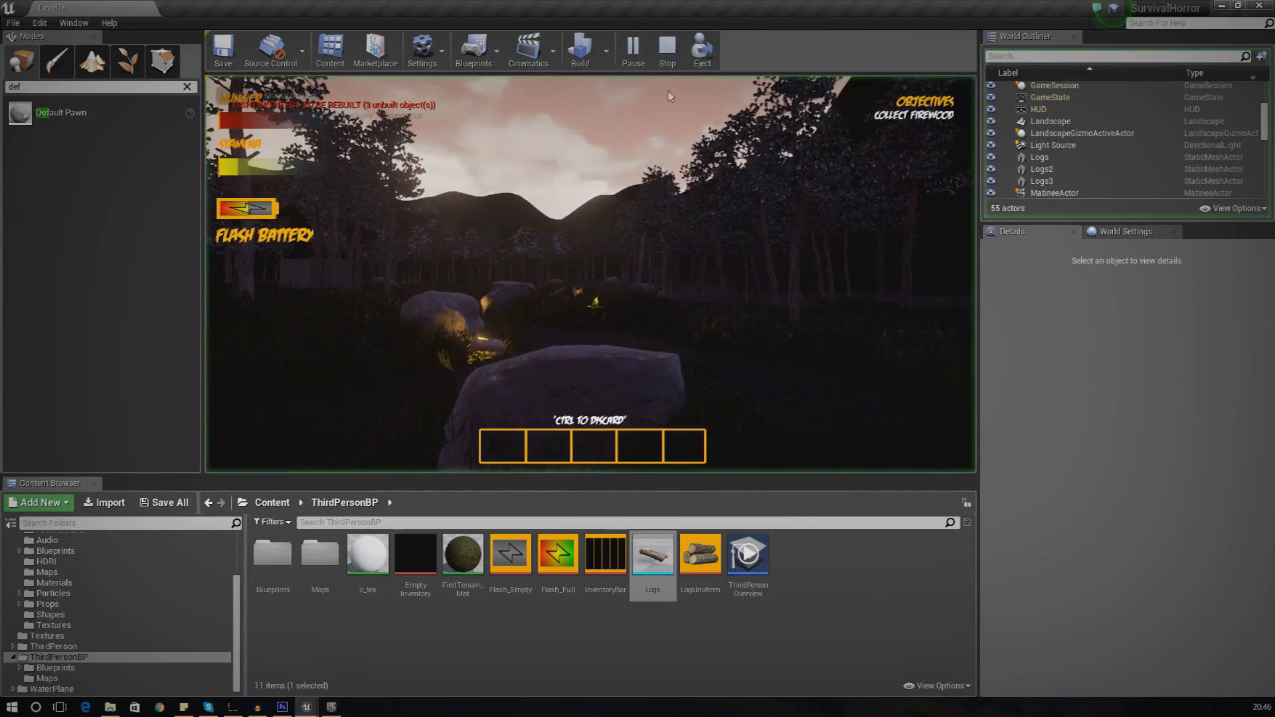
{"action": "left_click", "coordinate": [668, 91]}
{"action": "key", "text": "shift+w"}
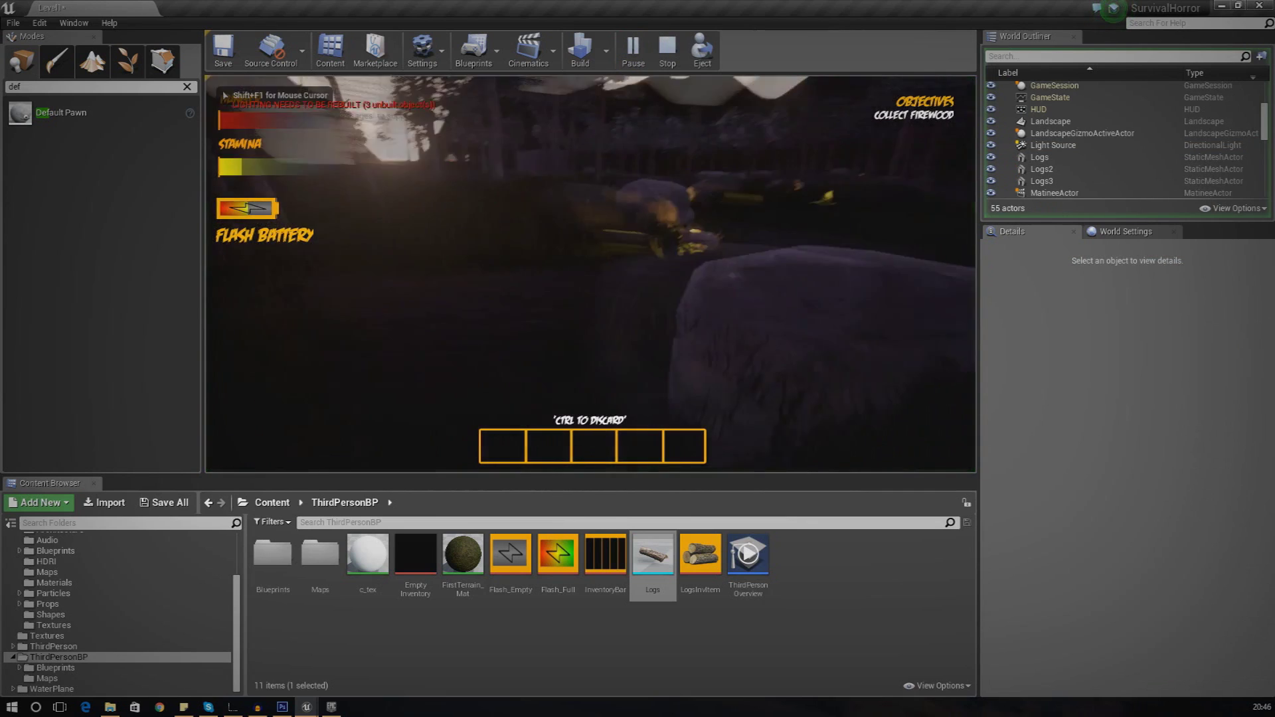
{"action": "key", "text": "f"}
{"action": "key", "text": "shift+w"}
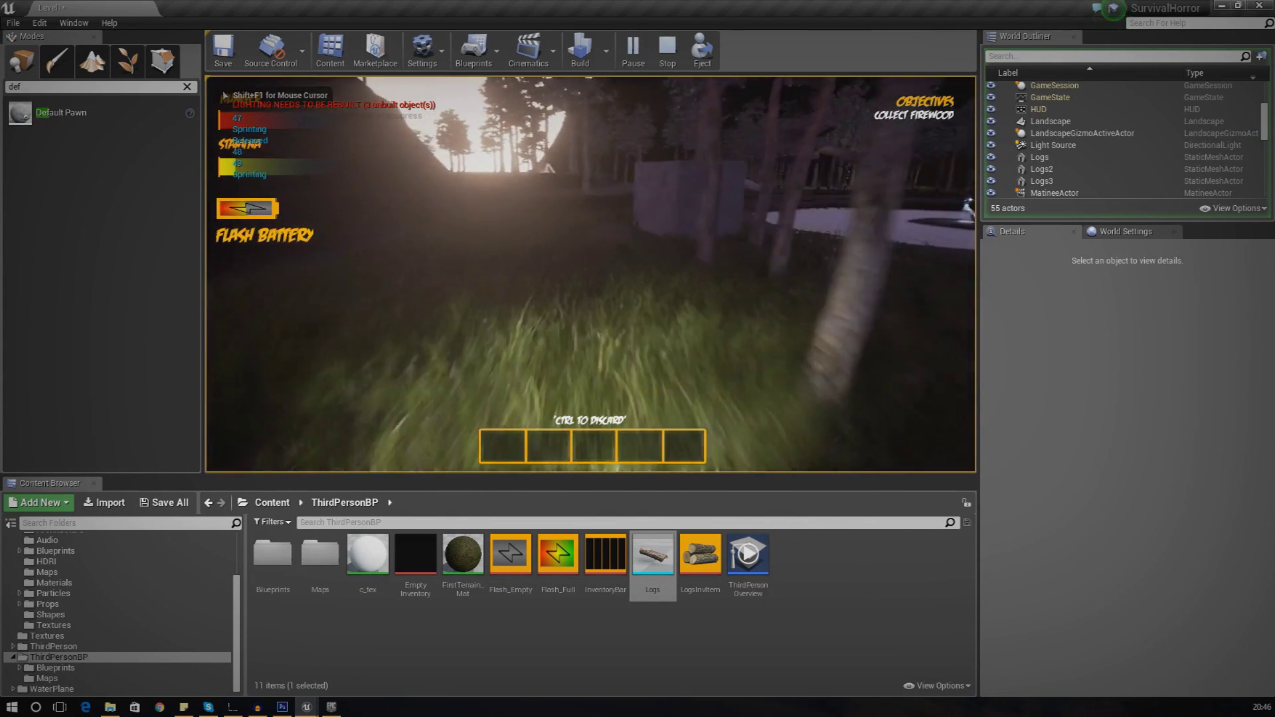
{"action": "key", "text": "shift+w"}
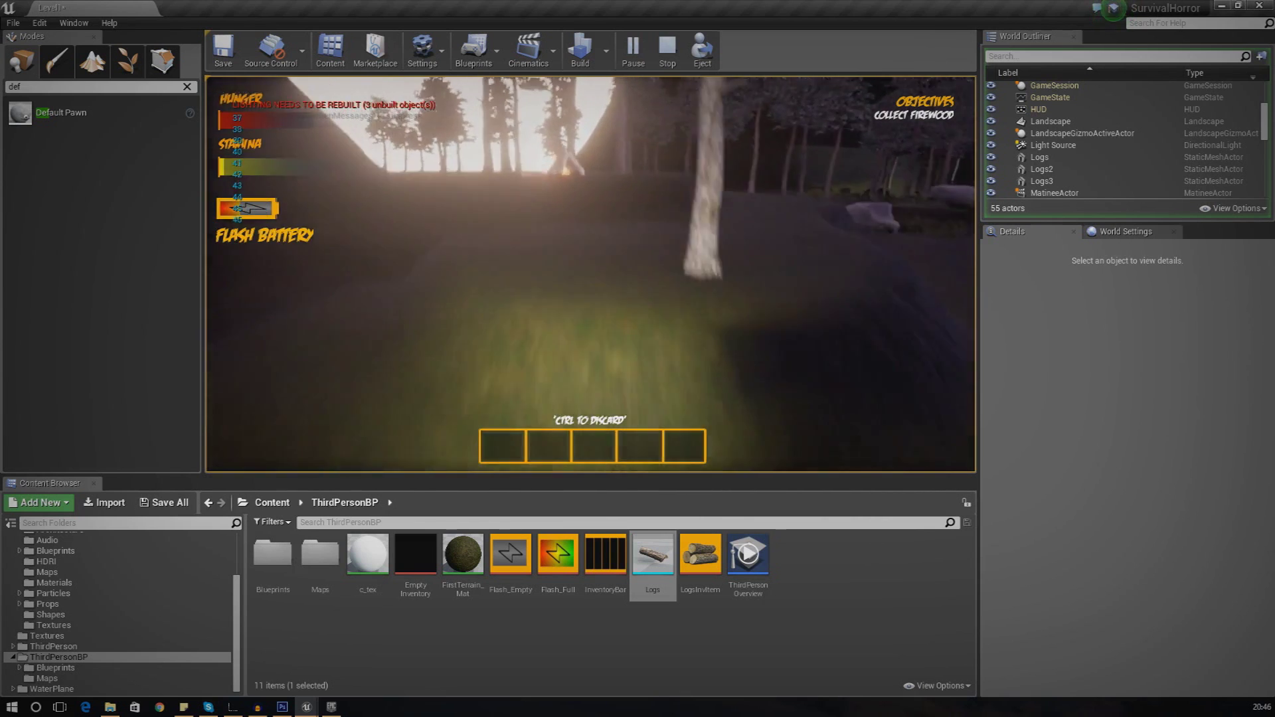
{"action": "key", "text": "shift+w"}
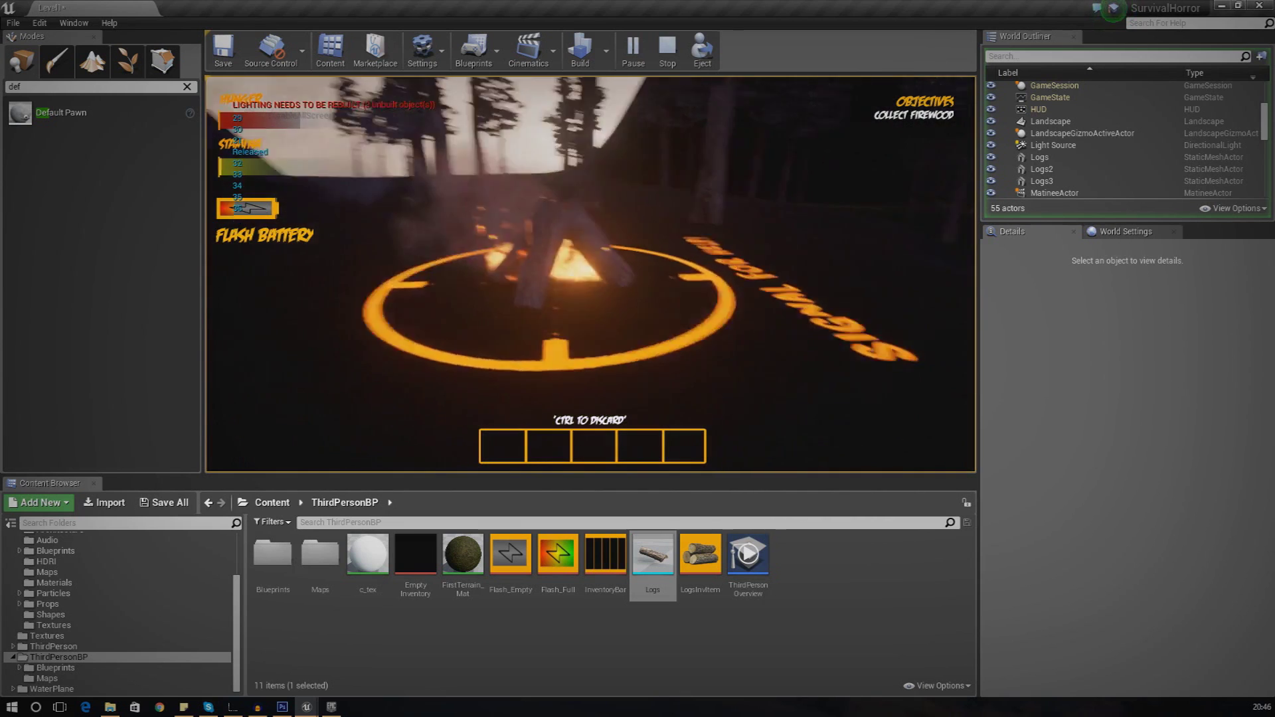
Cross the lake to the island, pick up the textured log beside the candle and end the play session
{"action": "key", "text": "shift+w"}
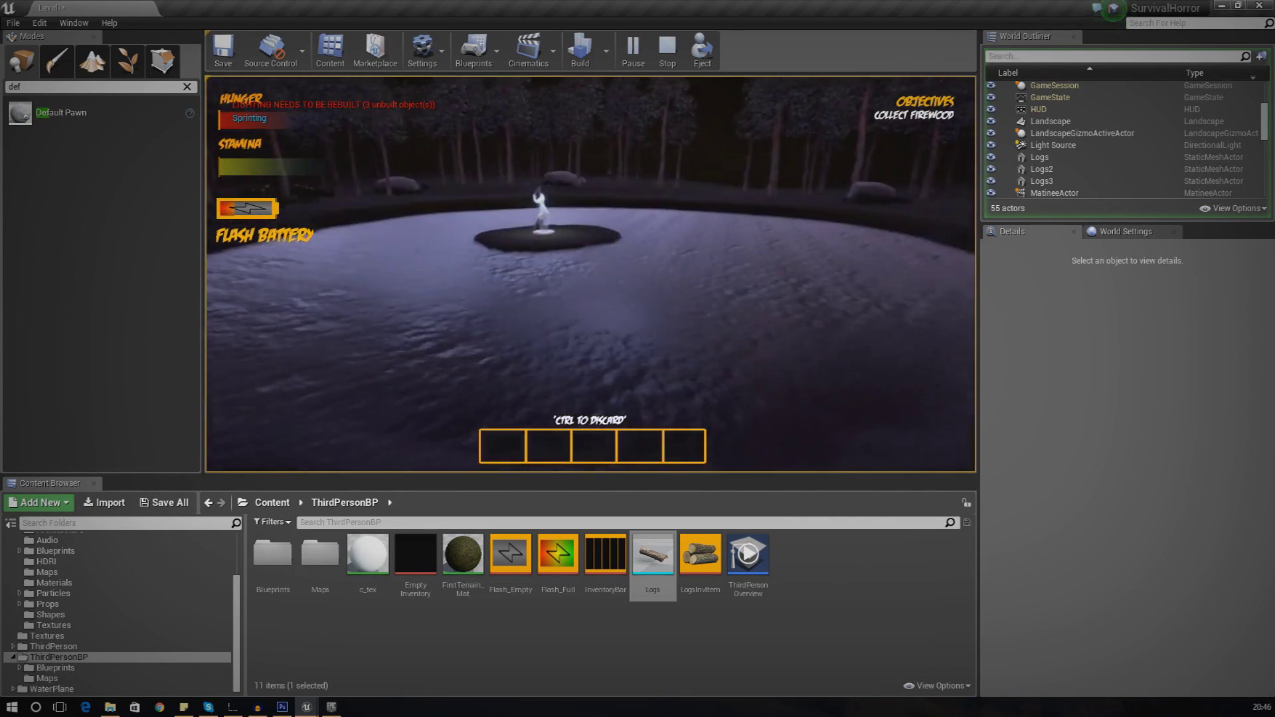
{"action": "key", "text": "w"}
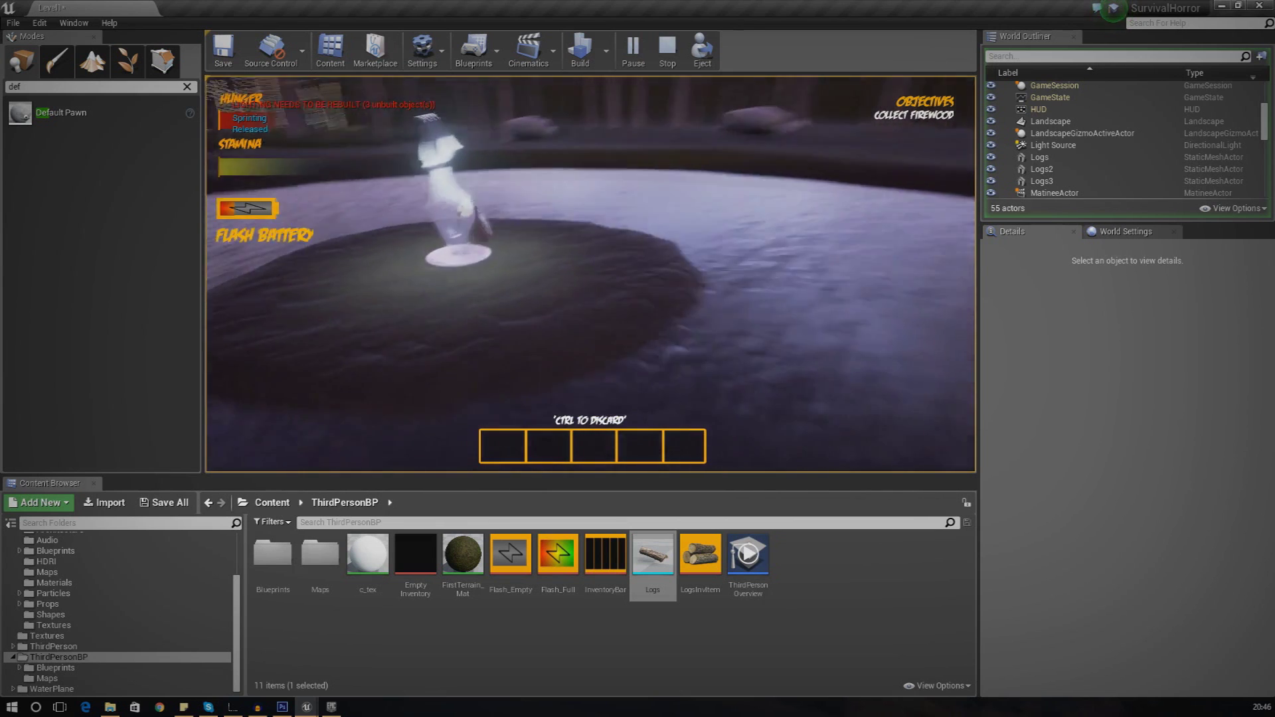
{"action": "key", "text": "w"}
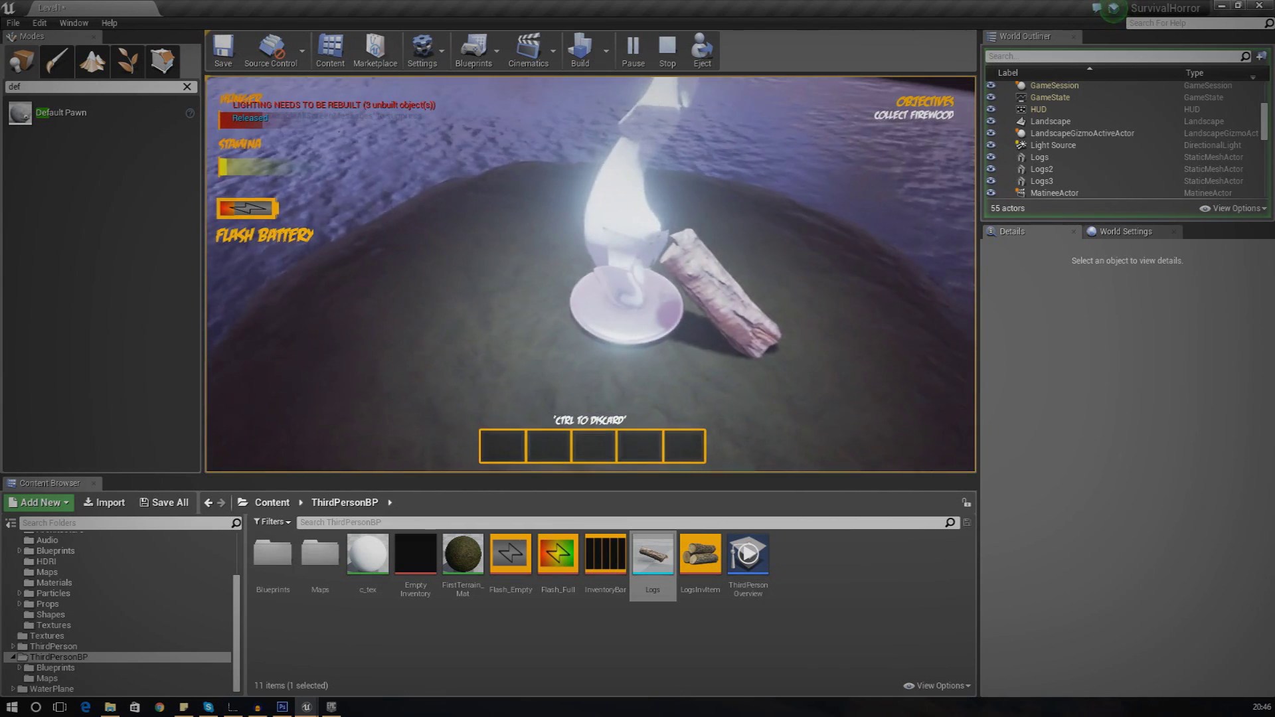
{"action": "key", "text": "w"}
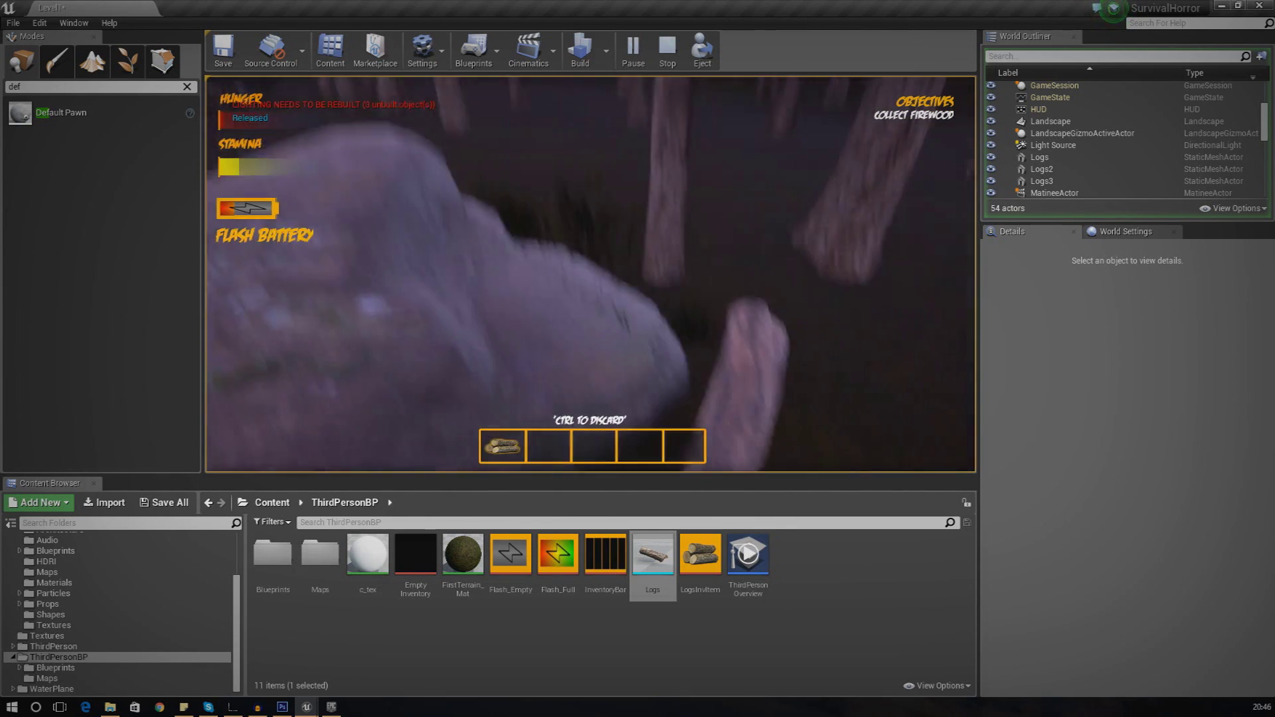
{"action": "key", "text": "Escape"}
Examine the finished signal fire in the level from above and up close, checking the textured logs and flames
{"action": "right_click_drag", "start_coordinate": [532, 245], "coordinate": [485, 159]}
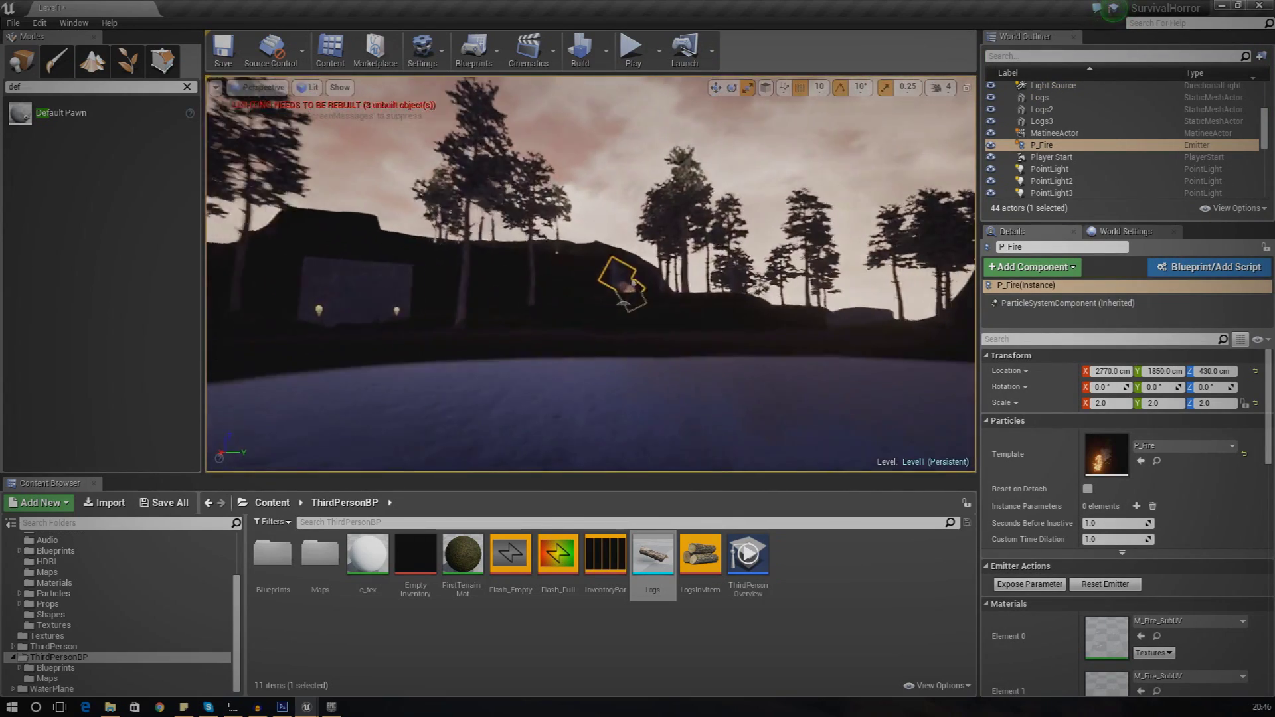
{"action": "key", "text": "w"}
{"action": "key", "text": "w"}
{"action": "right_click_drag", "start_coordinate": [532, 245], "coordinate": [532, 332]}
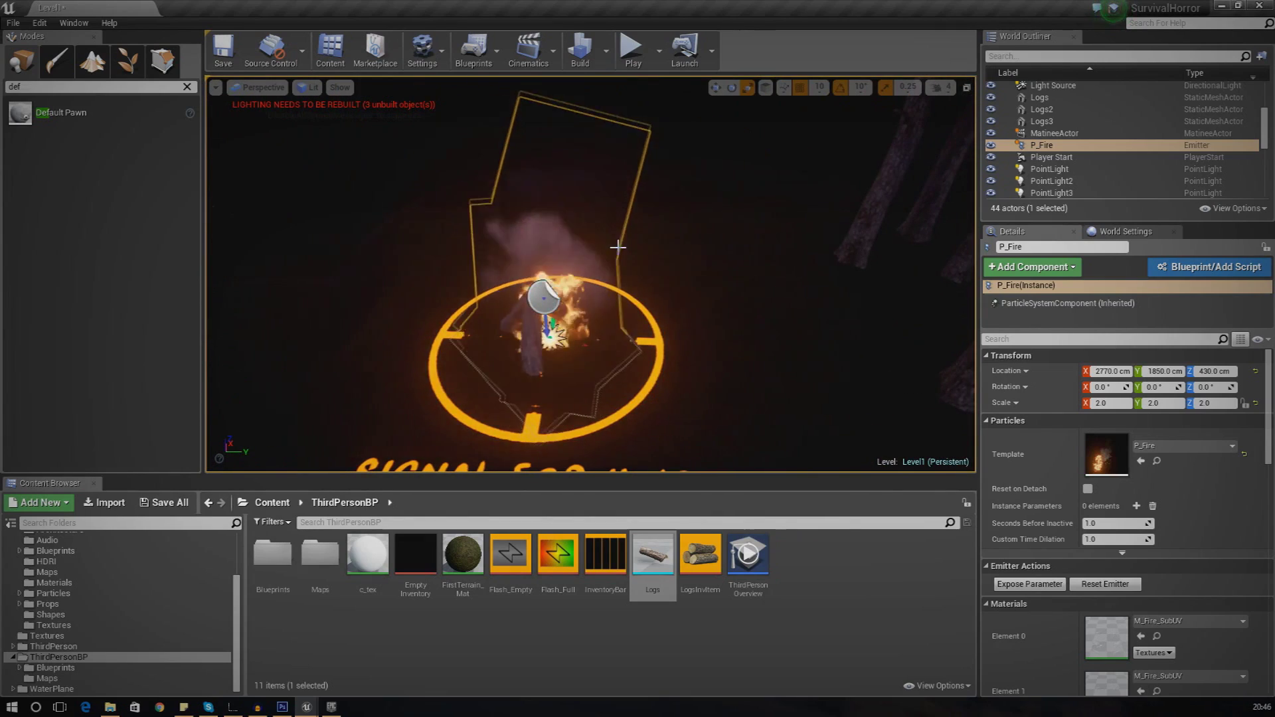
{"action": "right_click_drag", "start_coordinate": [529, 242], "coordinate": [529, 242]}
{"action": "key", "text": "s"}
{"action": "right_click_drag", "start_coordinate": [590, 274], "coordinate": [639, 280]}
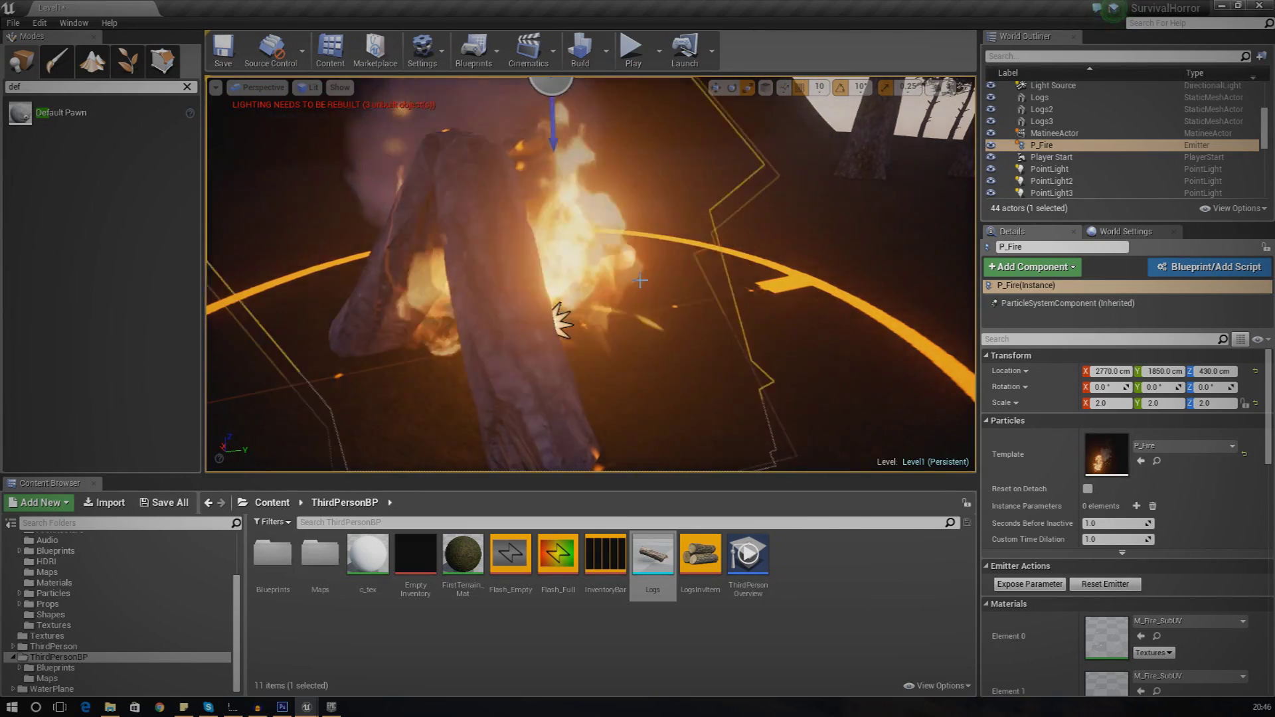
{"action": "right_click_drag", "start_coordinate": [640, 280], "coordinate": [641, 281]}
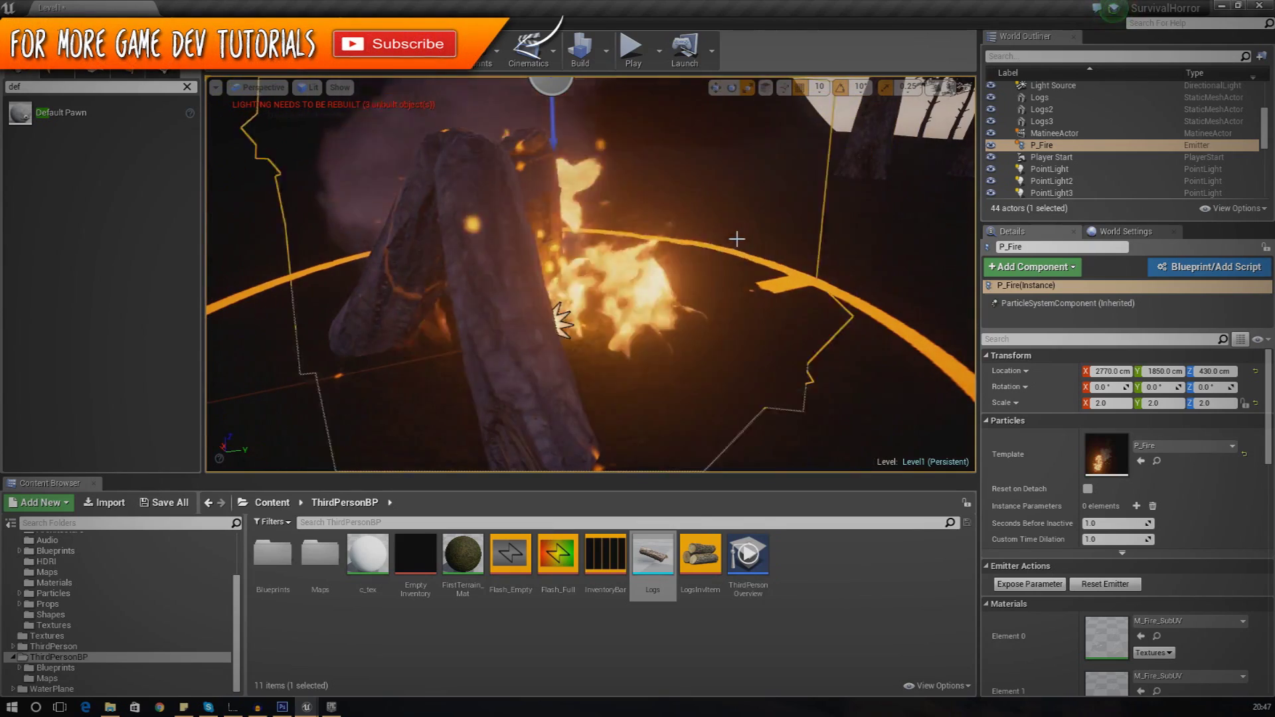
{"action": "mouse_move", "coordinate": [763, 245]}
{"action": "right_mouse_down"}
{"action": "mouse_move", "coordinate": [638, 245]}
{"action": "mouse_move", "coordinate": [551, 312]}
{"action": "mouse_move", "coordinate": [564, 259]}
{"action": "mouse_move", "coordinate": [552, 273]}
{"action": "mouse_move", "coordinate": [584, 252]}
{"action": "mouse_move", "coordinate": [532, 259]}
{"action": "mouse_move", "coordinate": [545, 299]}
{"action": "mouse_move", "coordinate": [763, 247]}
{"action": "right_mouse_up"}
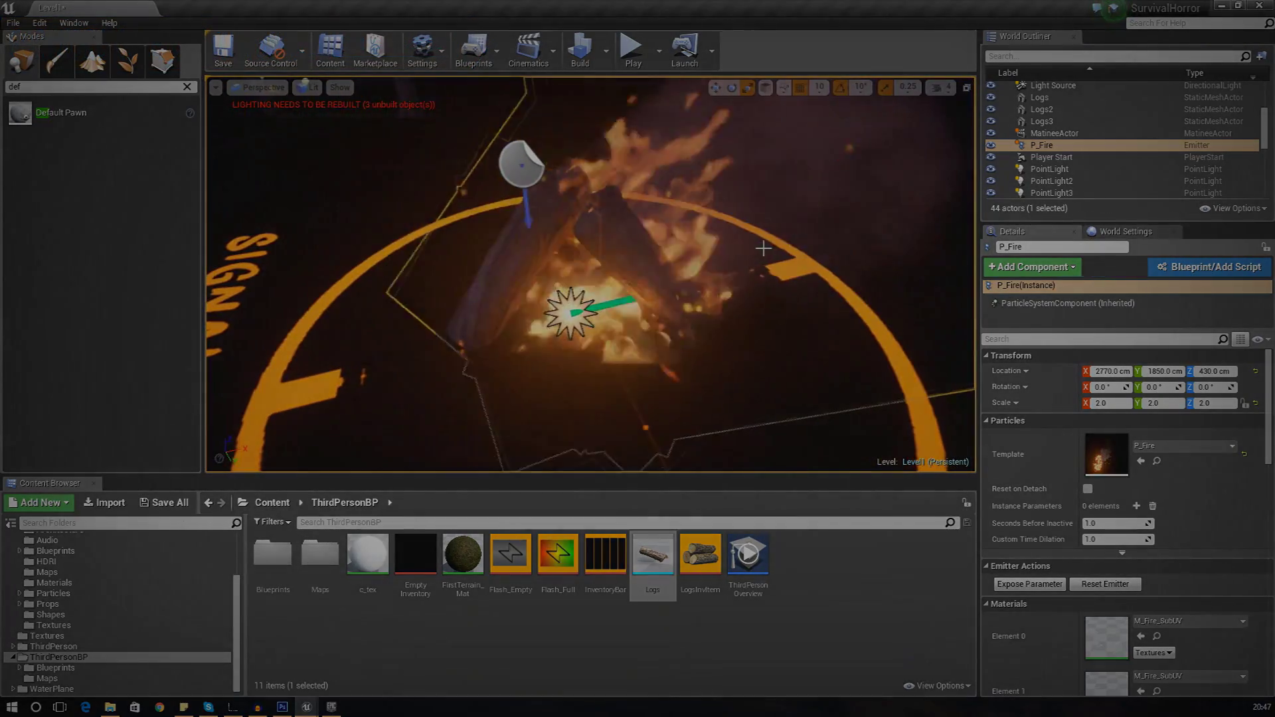